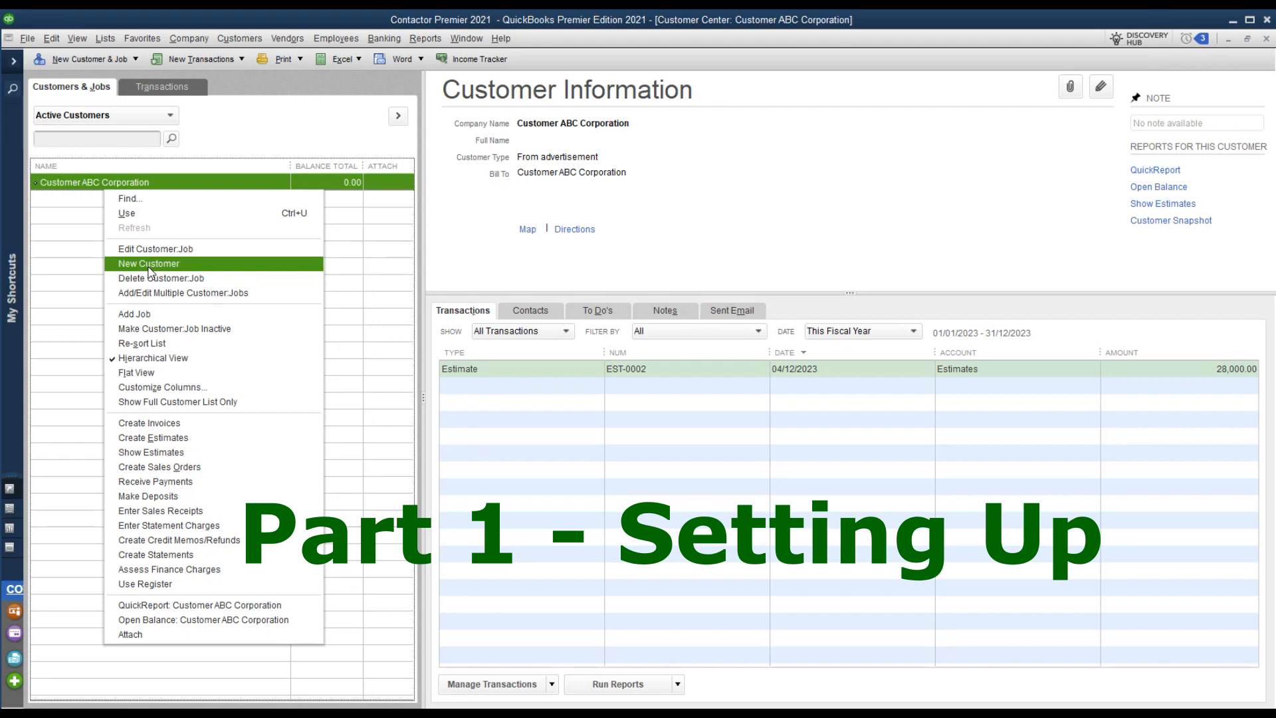
- Add a job named Project 5468 to Customer ABC Corporation
left_click(480, 459)
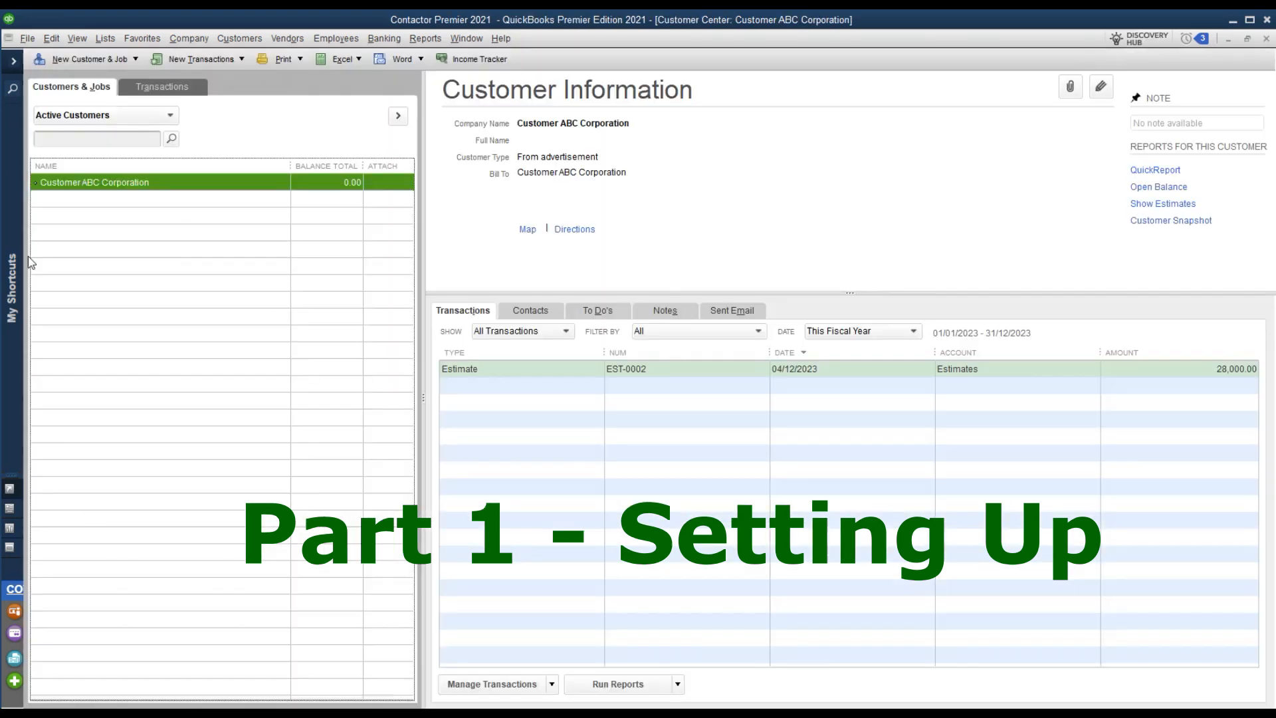
right_click(73, 189)
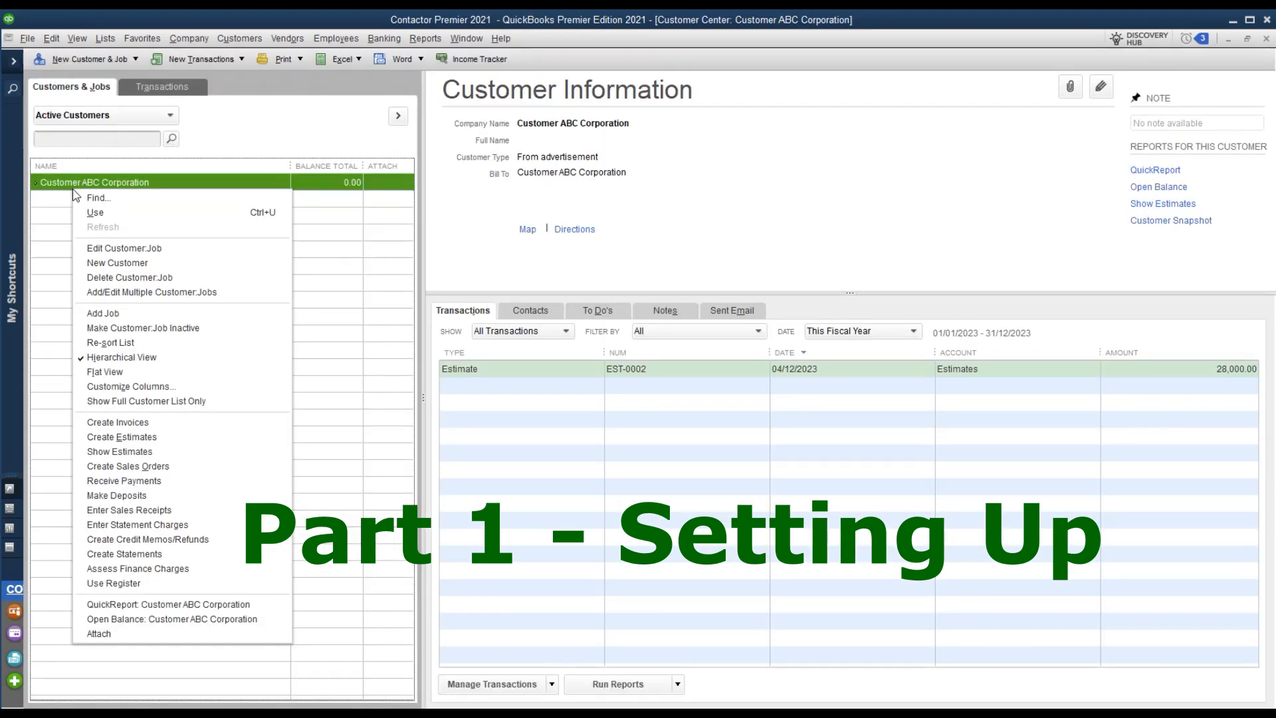
left_click(120, 314)
type("Project ")
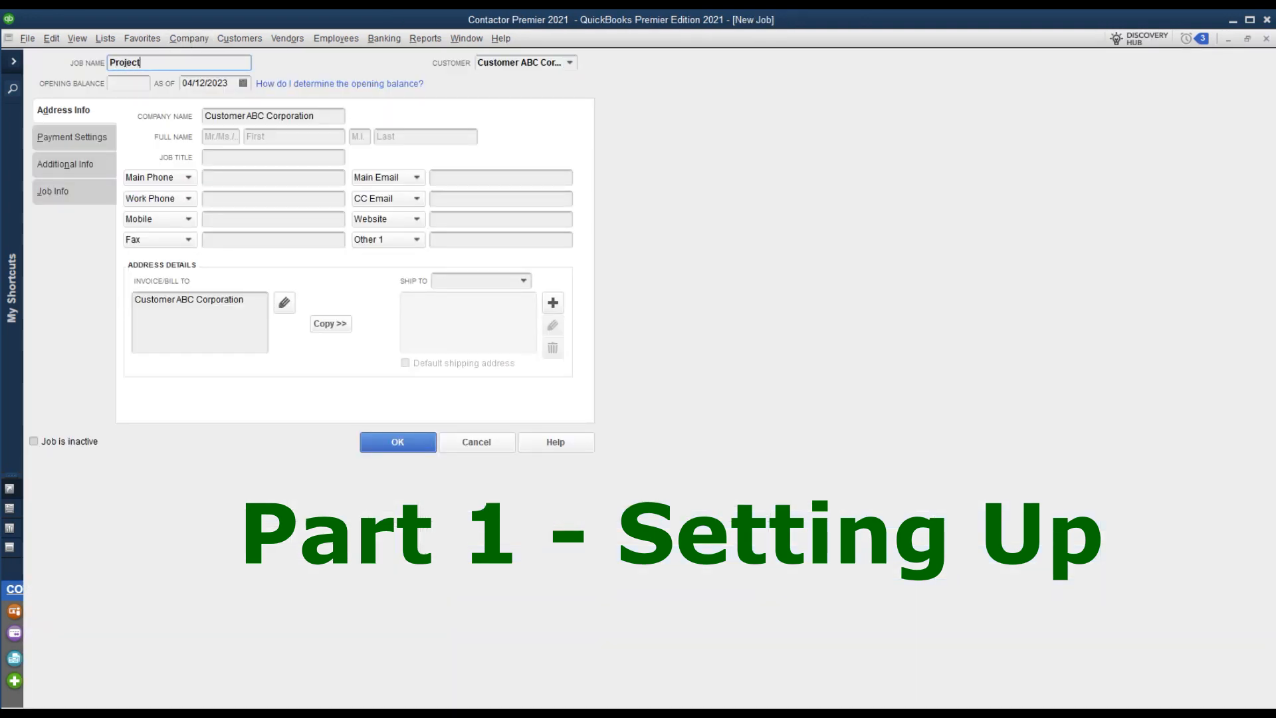
type("13513")
key("BackSpace")
key("BackSpace")
key("BackSpace")
type("5468")
left_click(421, 446)
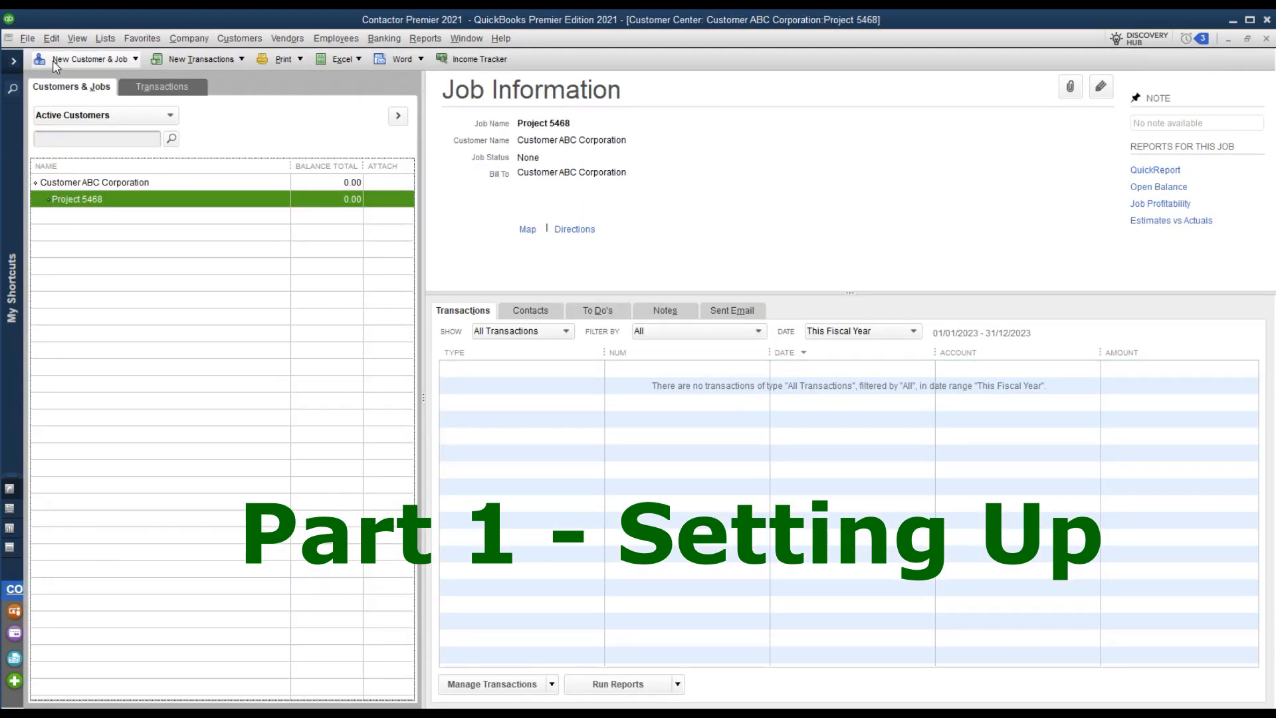
- Create a new customer named XYZ Corporation, using the same text as its company name
left_click(57, 63)
left_click(136, 78)
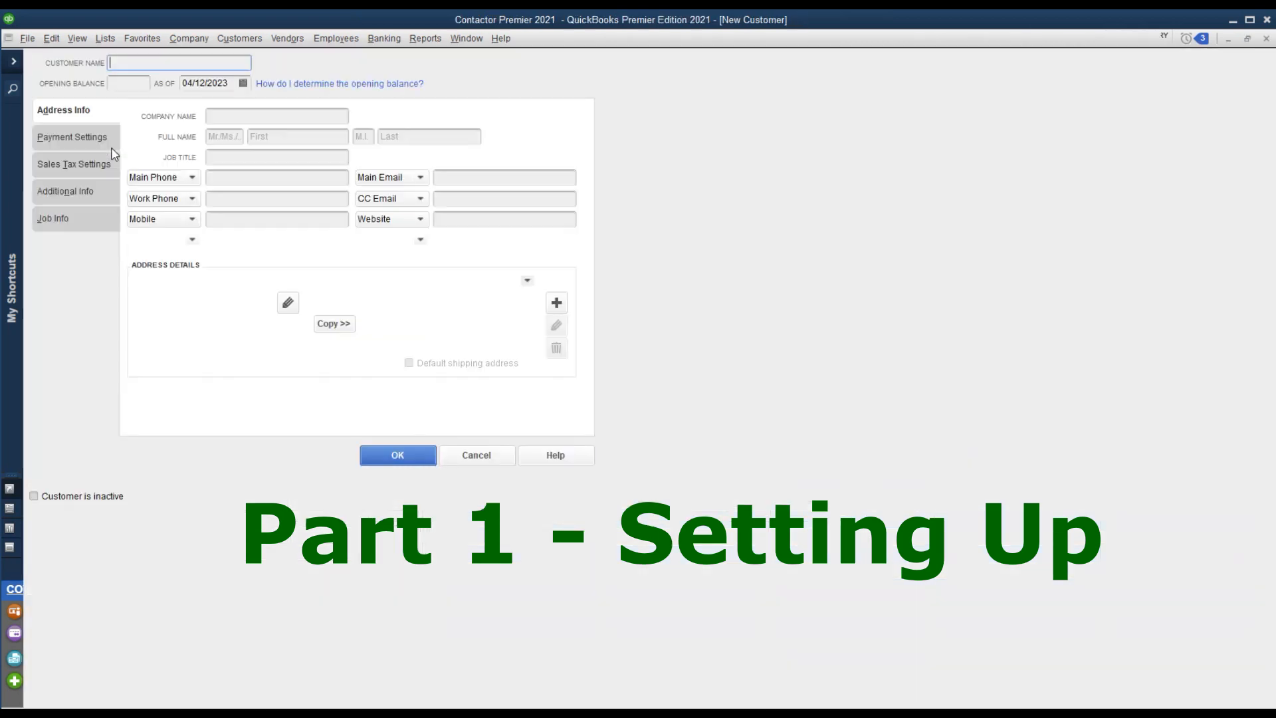
type("XYZ CO")
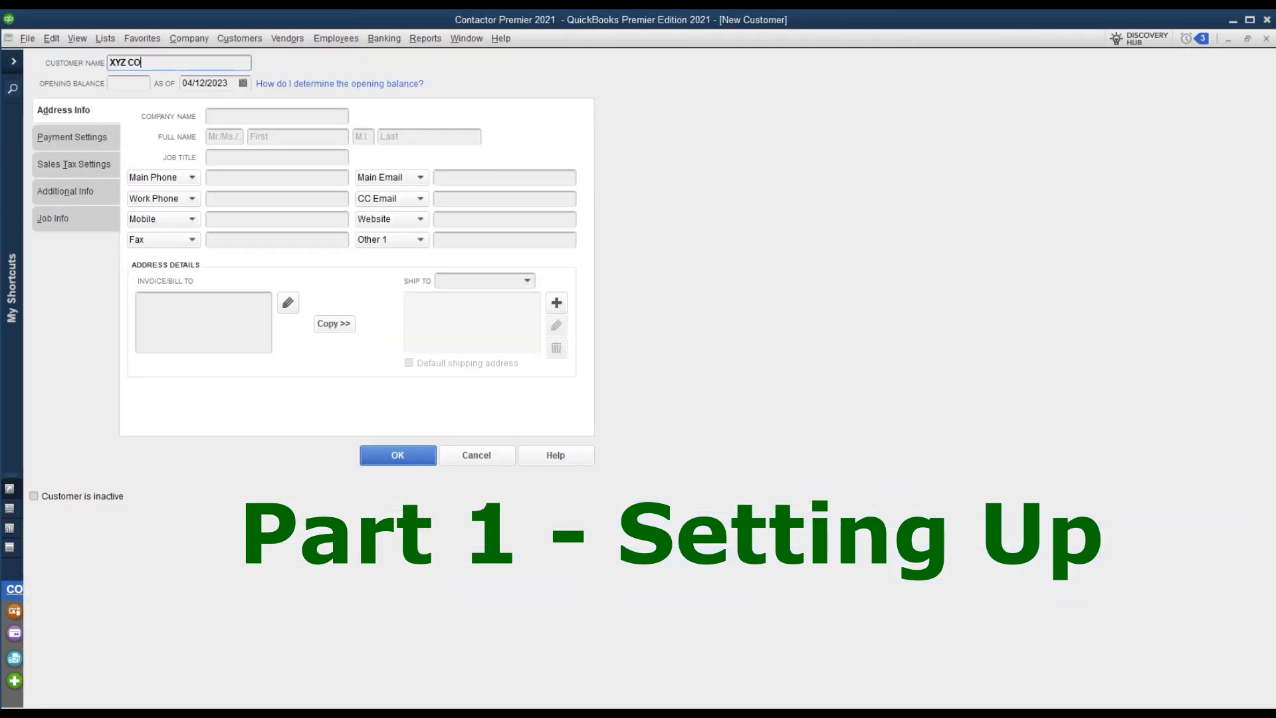
type("r")
left_click_drag(202, 65, 40, 55)
key("ctrl+c")
left_click(233, 114)
key("ctrl+v")
left_click(389, 456)
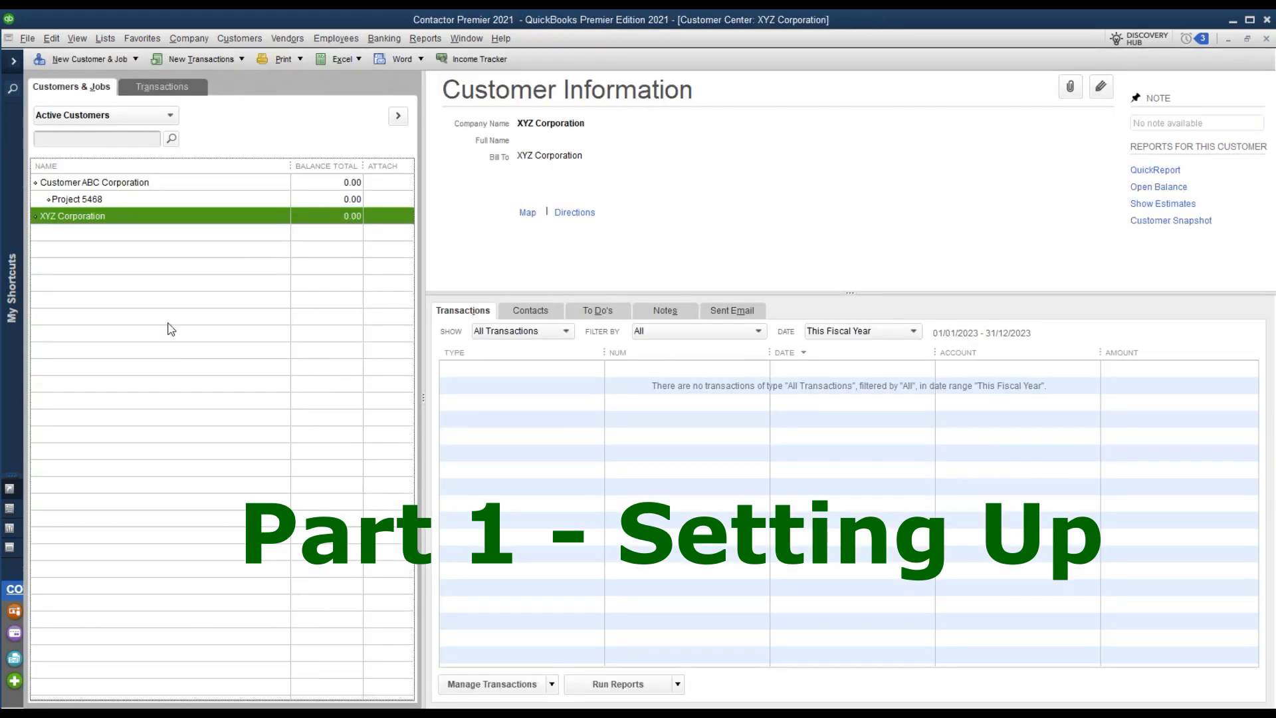
- Add a job named Project 5313 to XYZ Corporation
right_click(69, 223)
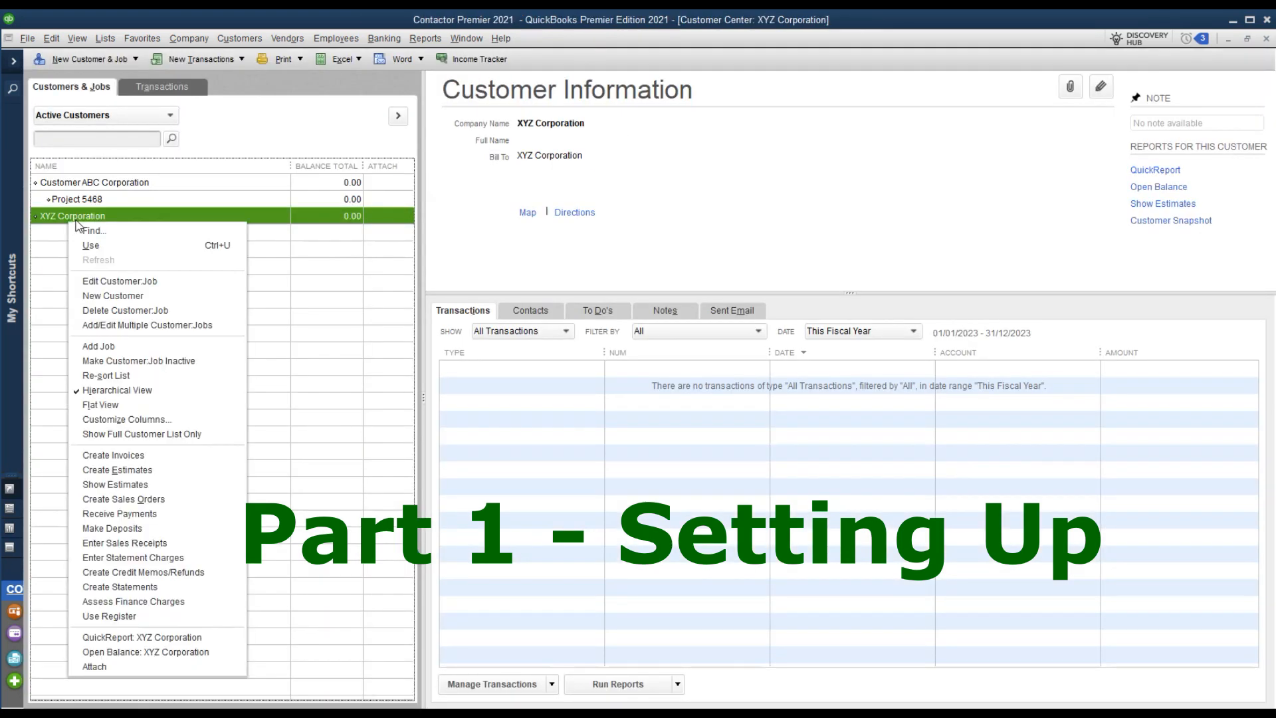
left_click(112, 352)
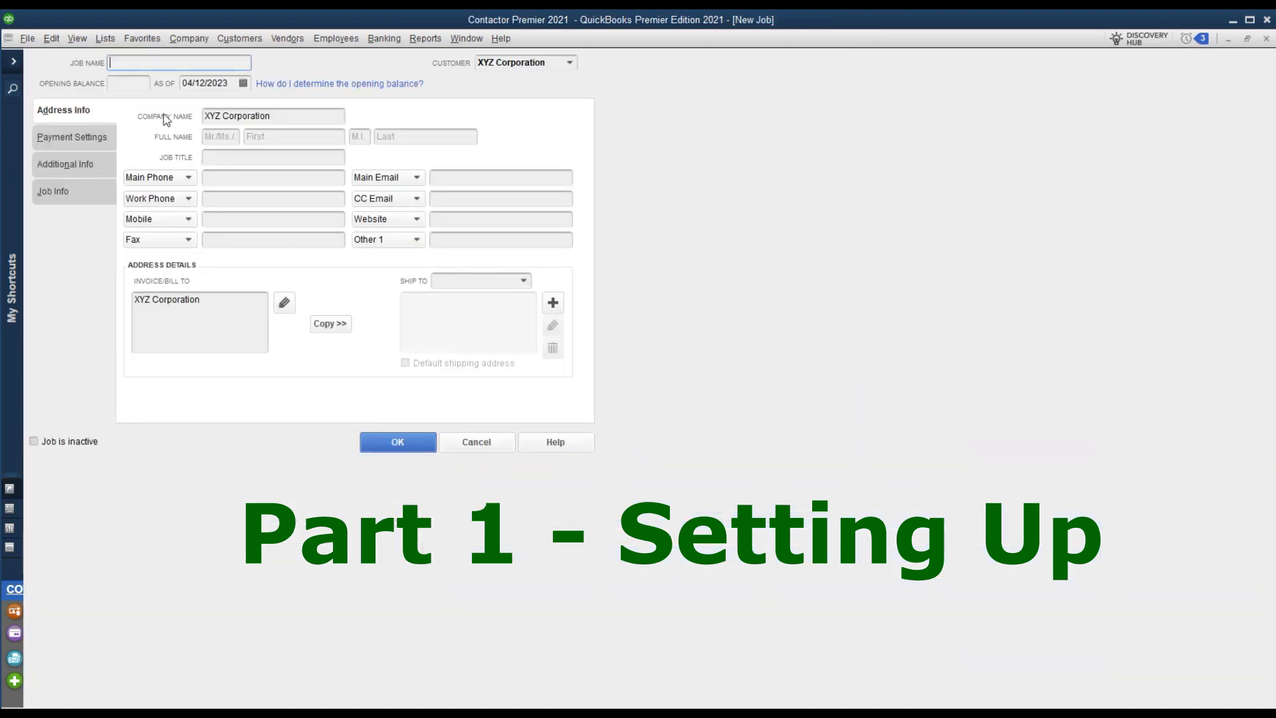
type("Project 5313")
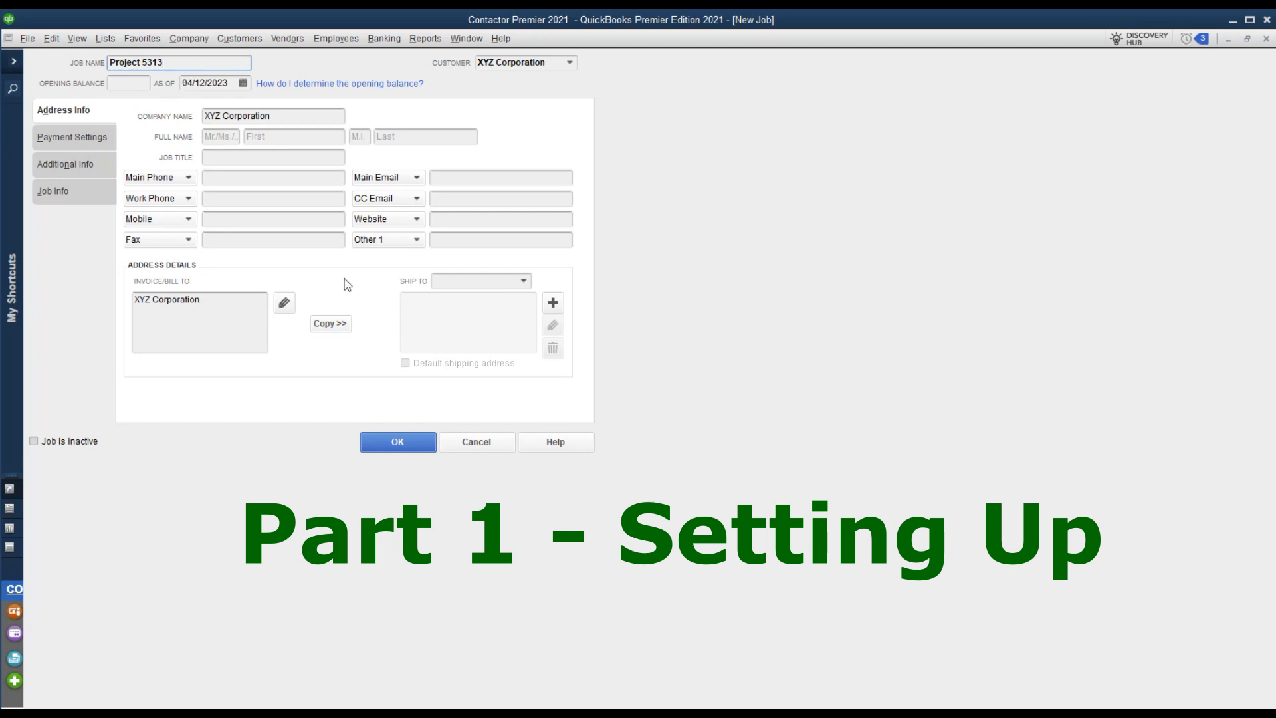
left_click(406, 440)
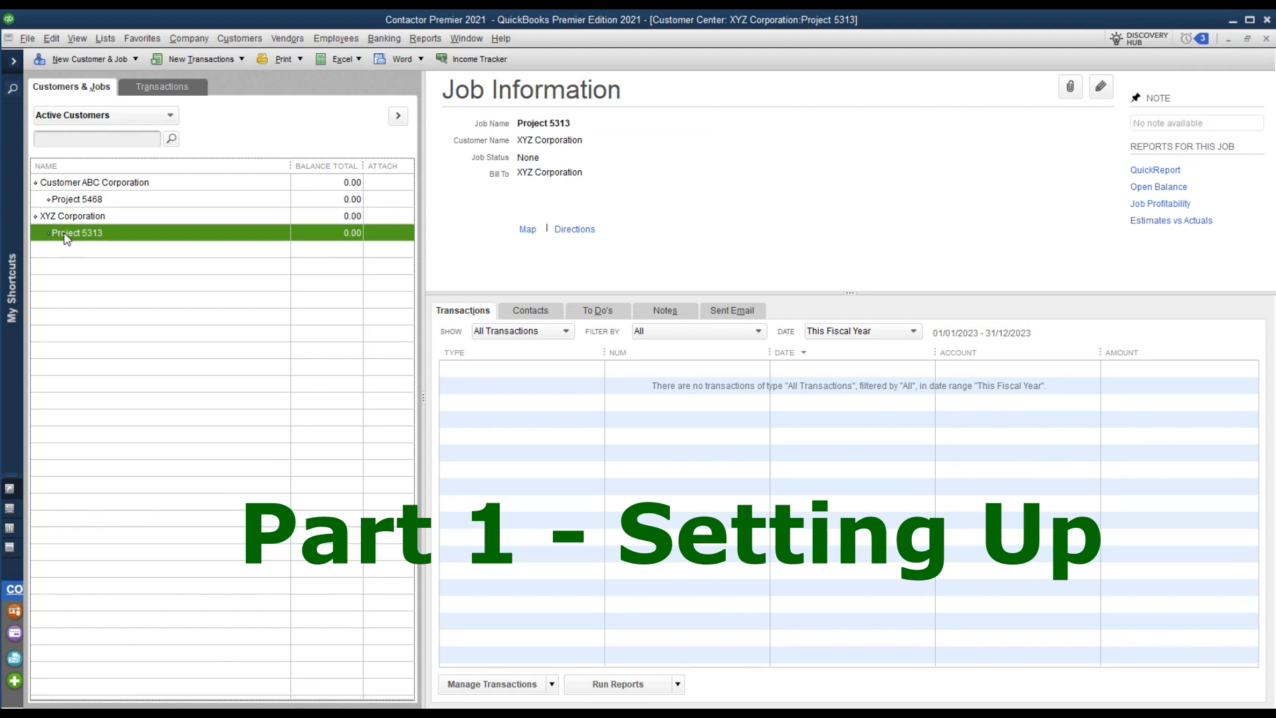
- Add a second job named Project 1515 to XYZ Corporation
right_click(66, 235)
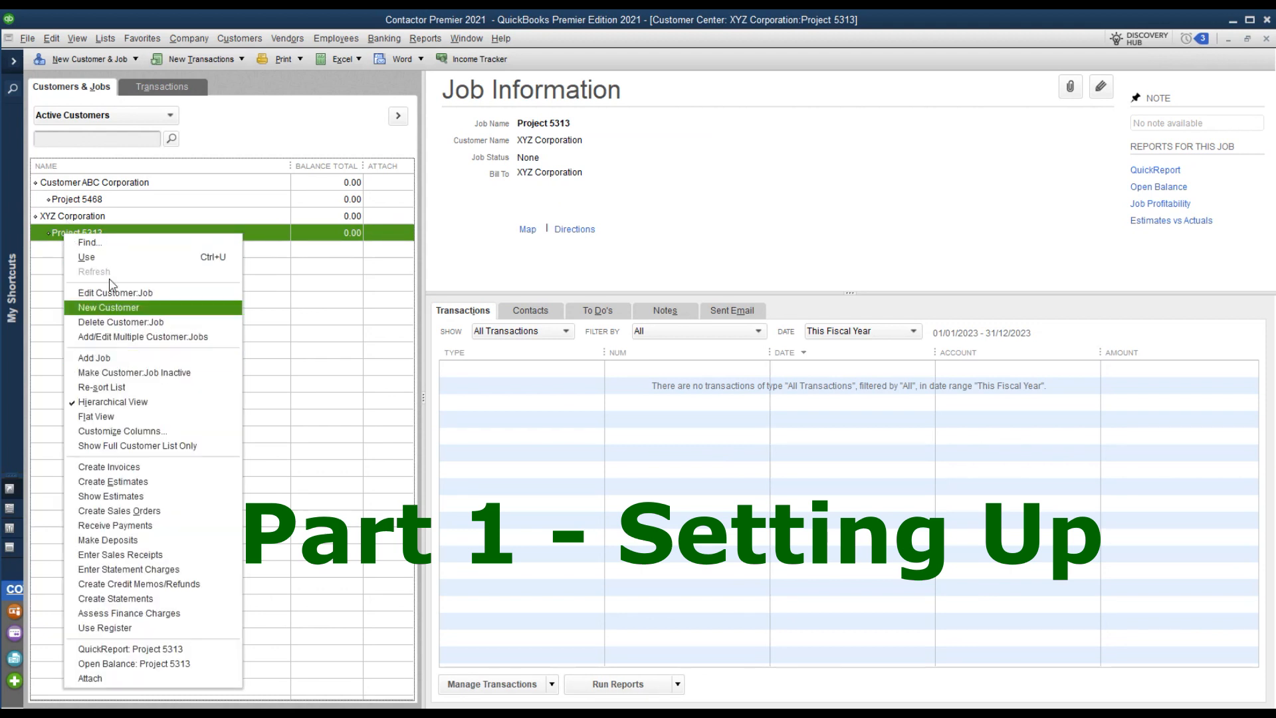
right_click(66, 221)
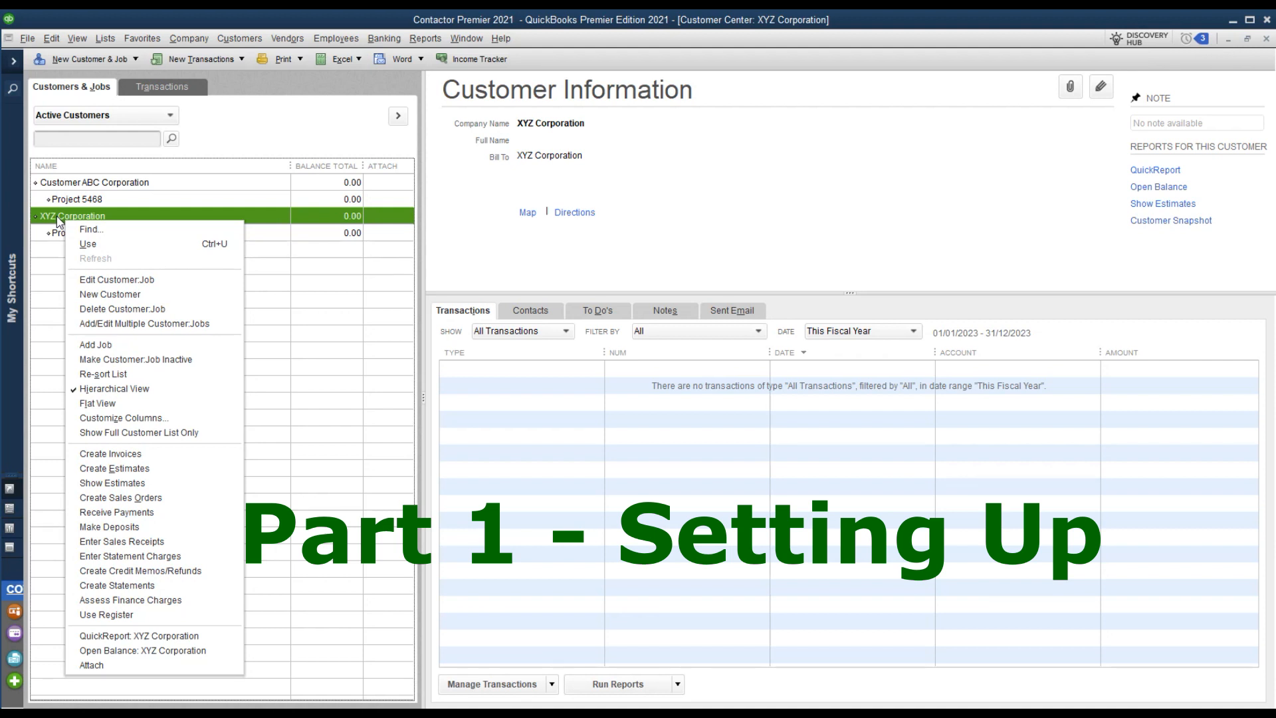
left_click(110, 347)
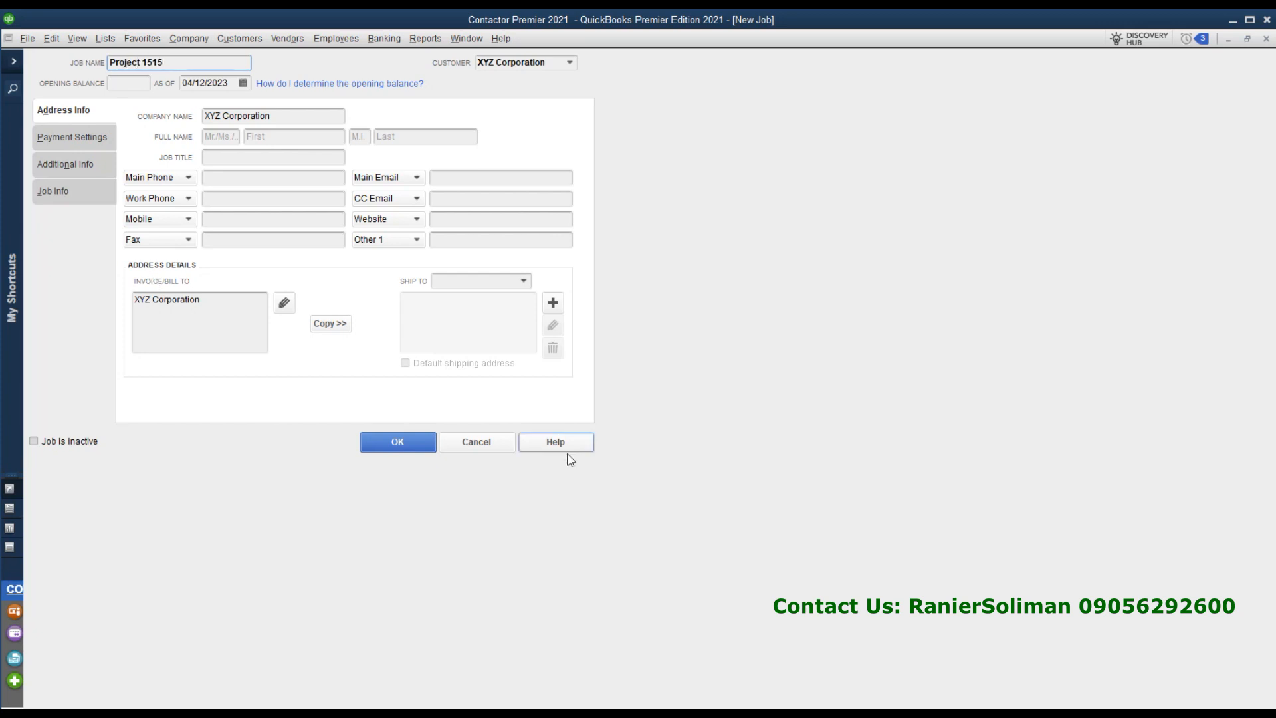
left_click(373, 440)
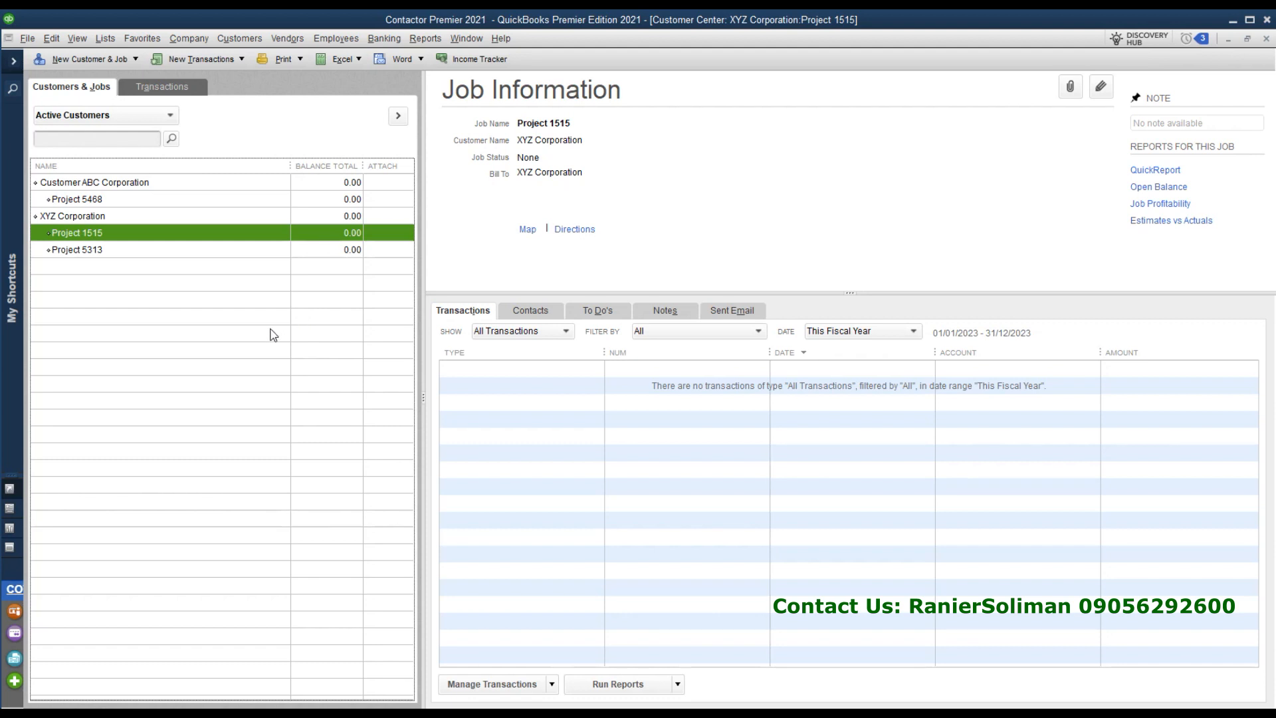
- Open the chart of accounts and narrow the Name column so the account types sit beside the account names
left_click(186, 37)
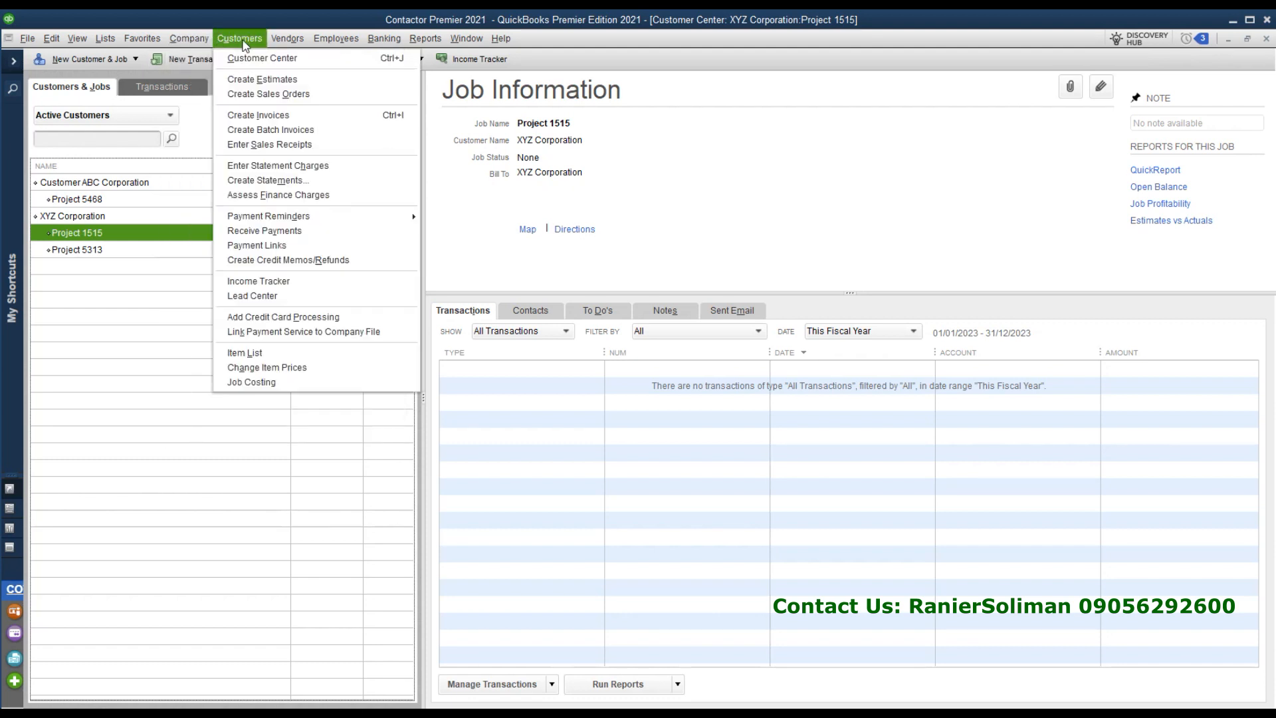
left_click(255, 327)
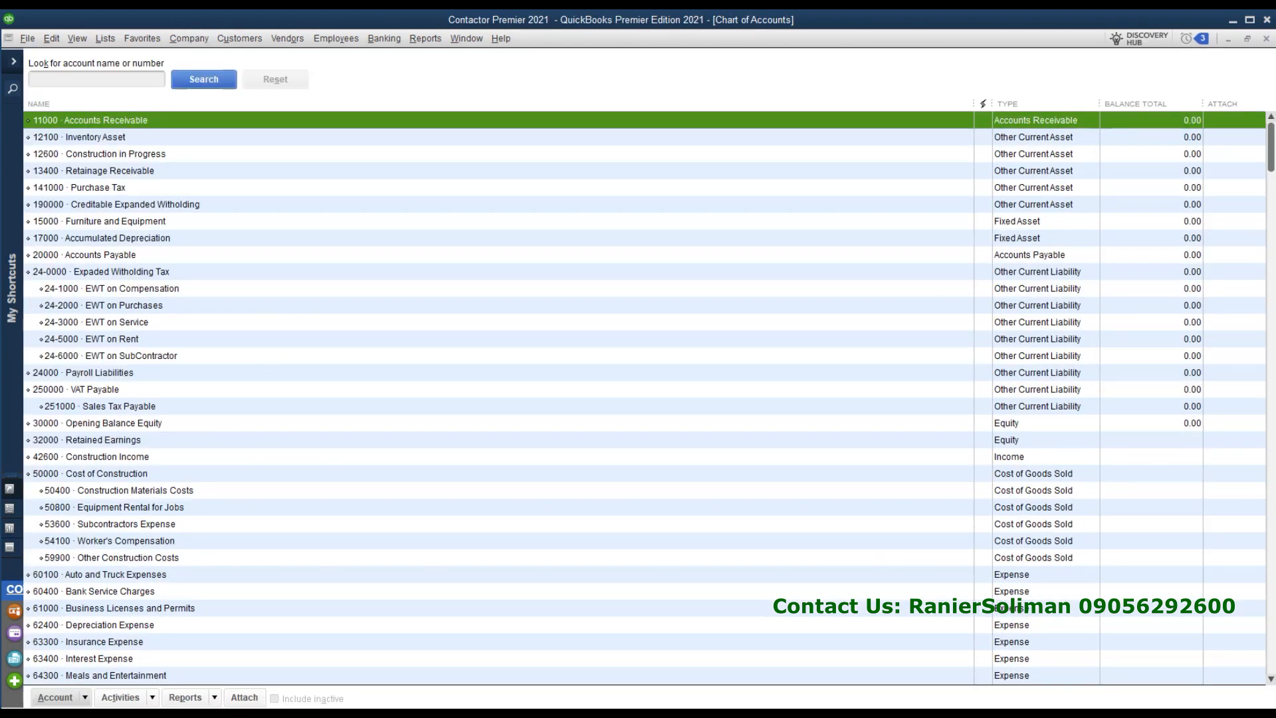
left_click(1017, 459)
scroll(397, 484, "down", 4)
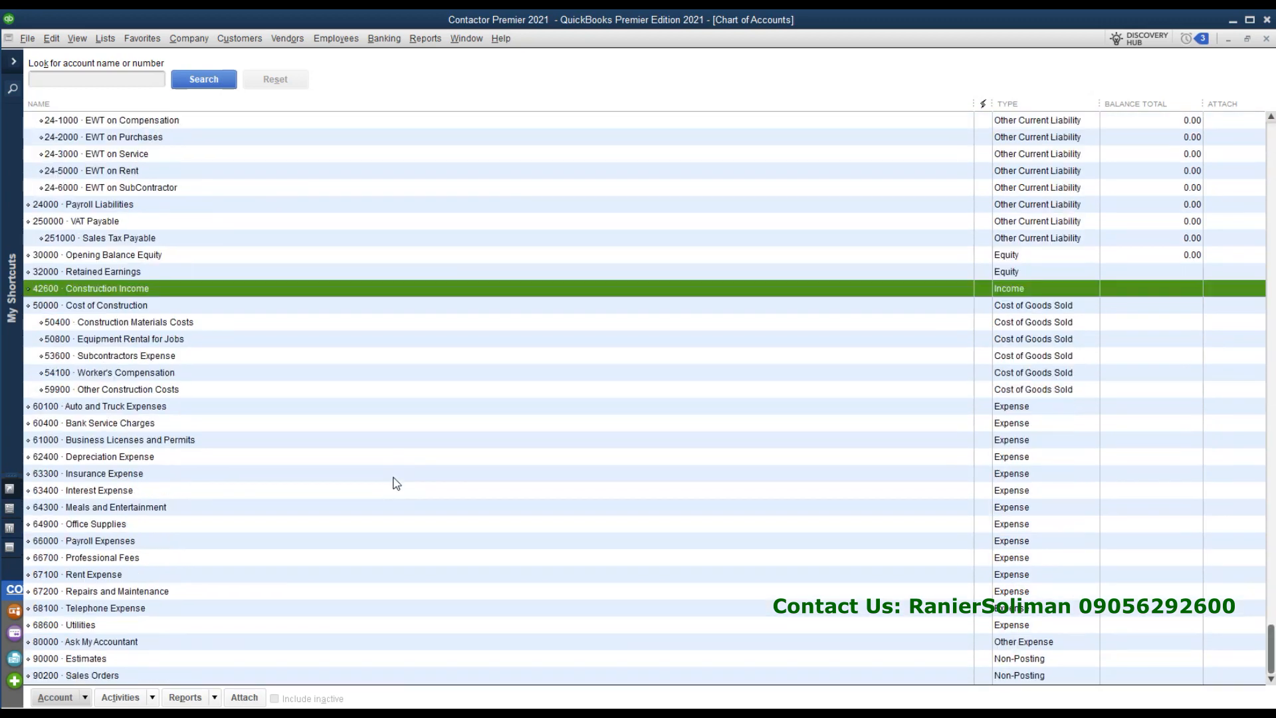
left_click_drag(975, 104, 266, 104)
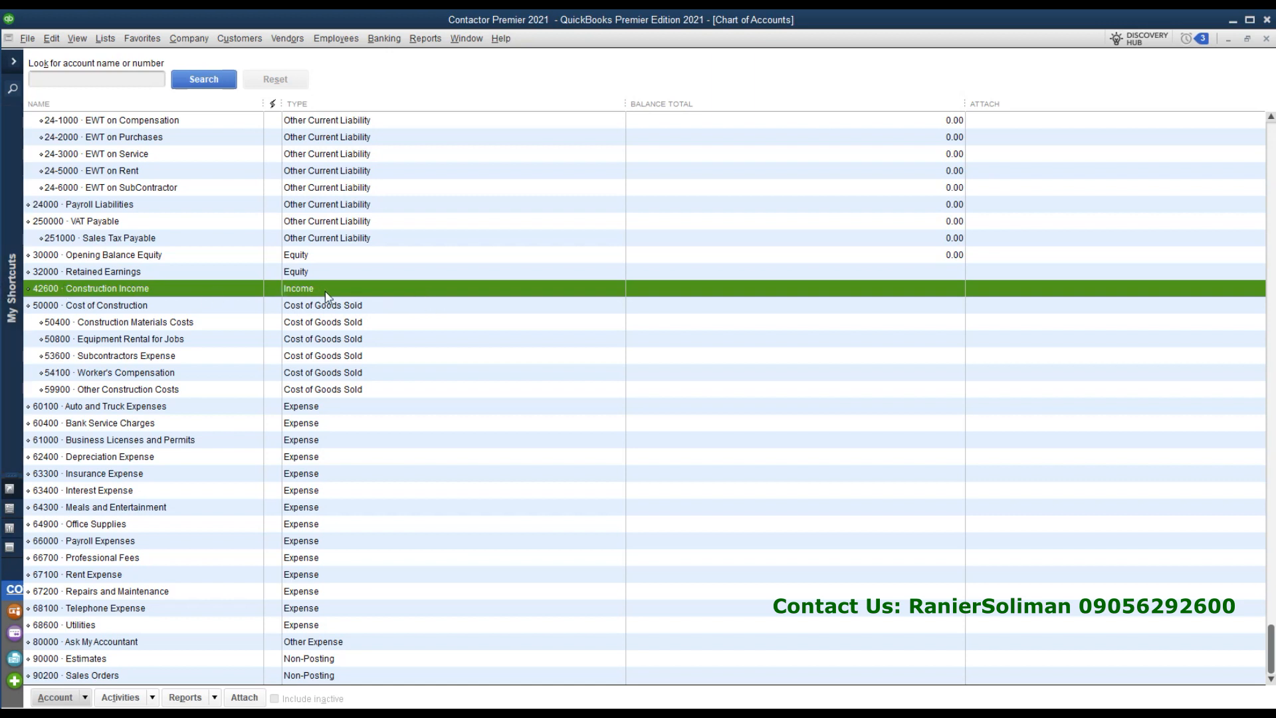
- Examine the Cost of Construction account and its materials, equipment rental, subcontractor, worker's compensation and other cost subaccounts
left_click(137, 310)
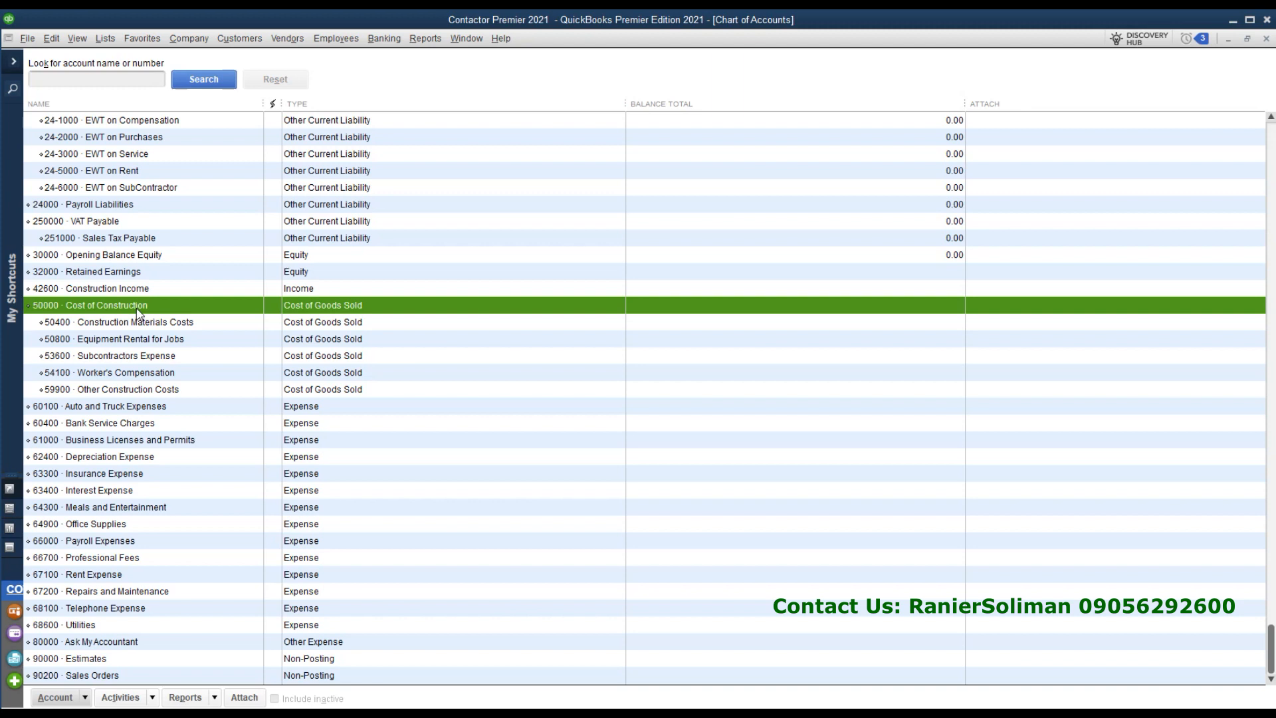
left_click(101, 328)
left_click(114, 341)
left_click(115, 357)
left_click(118, 374)
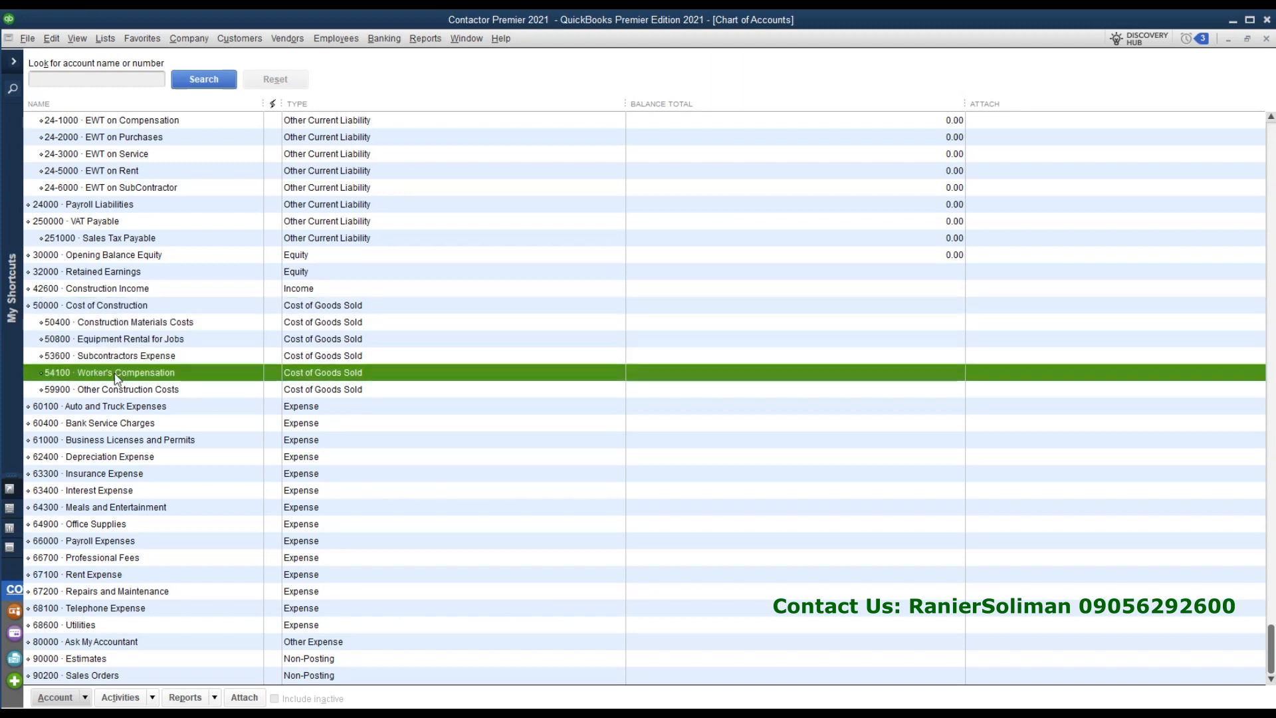
left_click(130, 391)
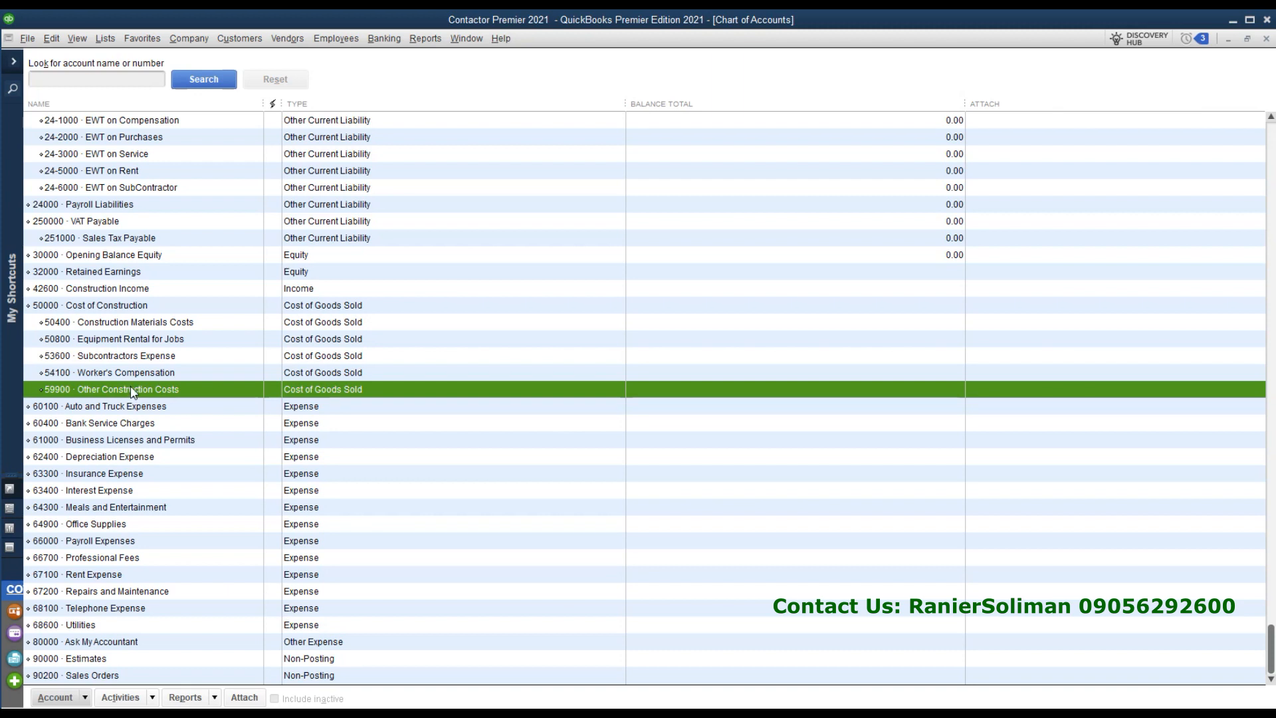
left_click(130, 325)
left_click(148, 340)
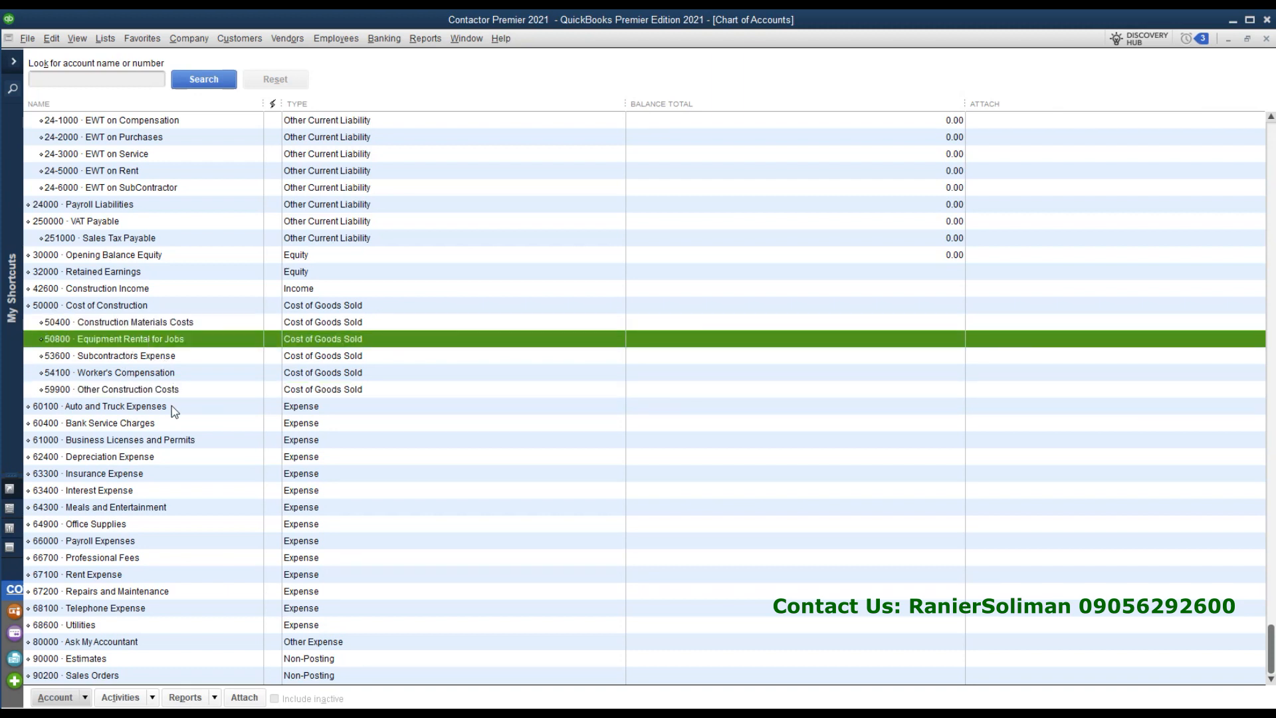
left_click(143, 359)
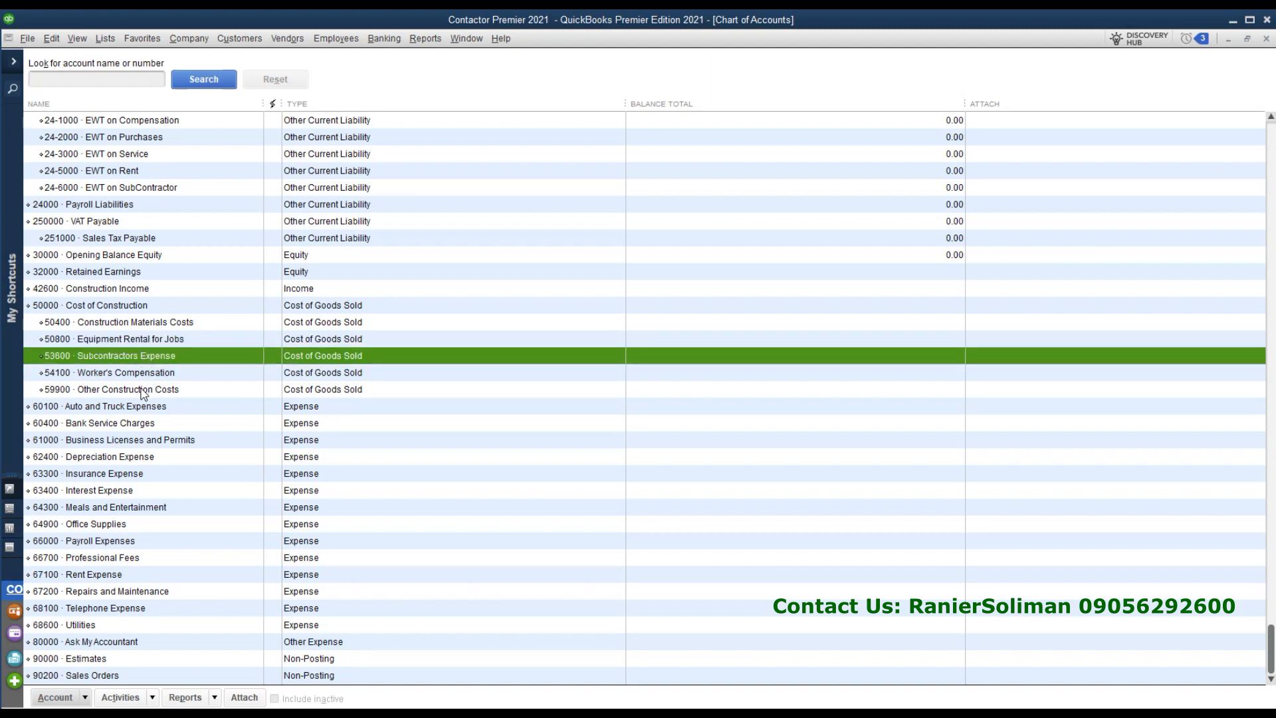
left_click(148, 374)
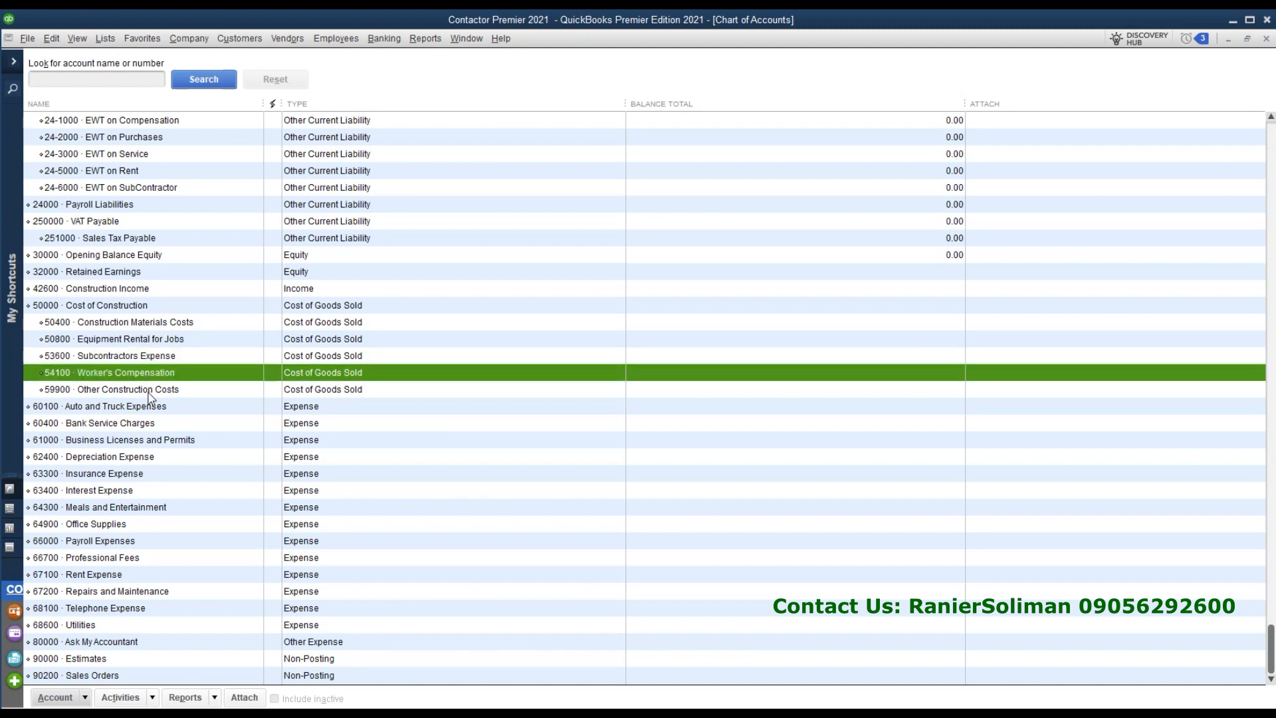
left_click(148, 392)
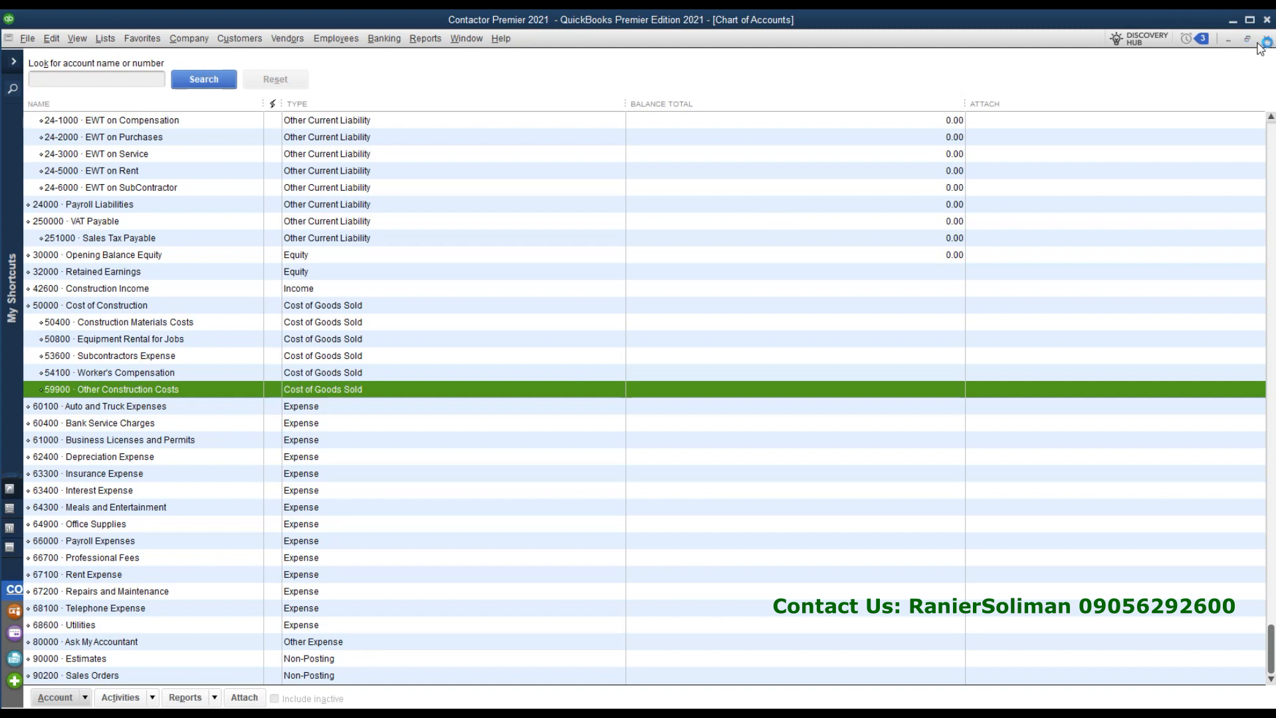
left_click(154, 359)
left_click(154, 375)
left_click(153, 391)
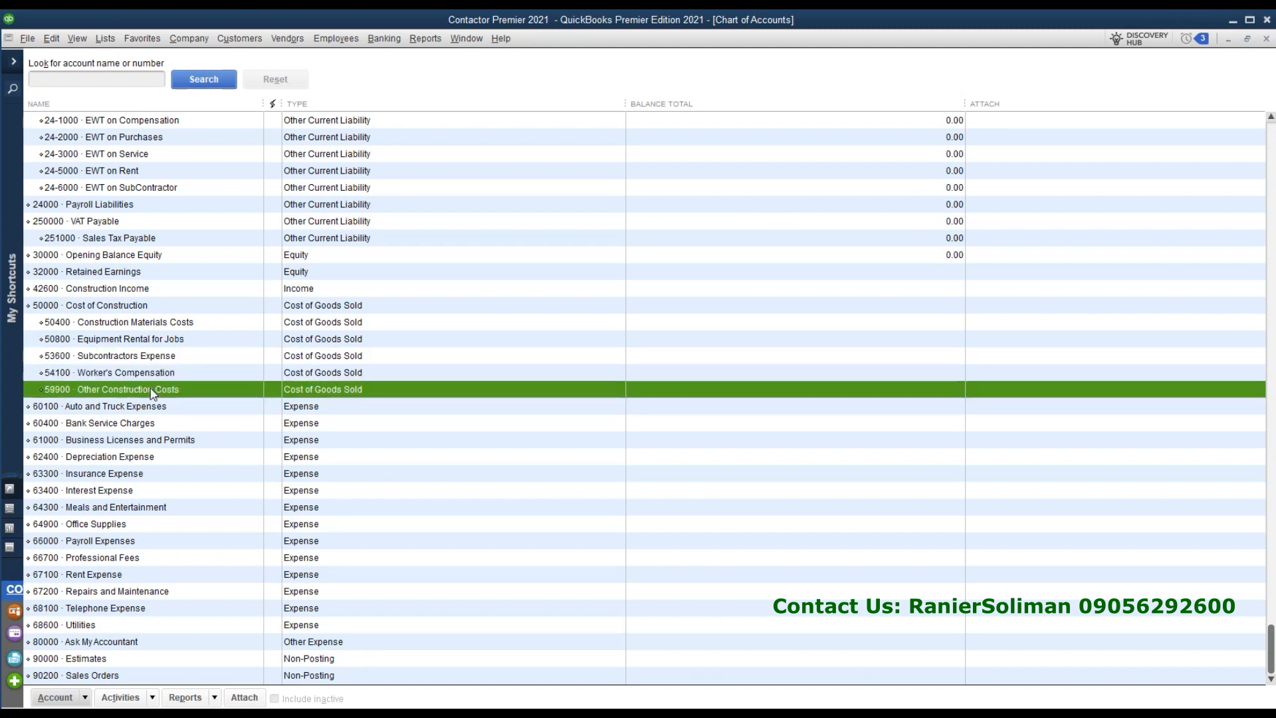
- Review the Construction Income account alongside the Cost of Construction account and each of its subaccounts
left_click(139, 322)
left_click(141, 290)
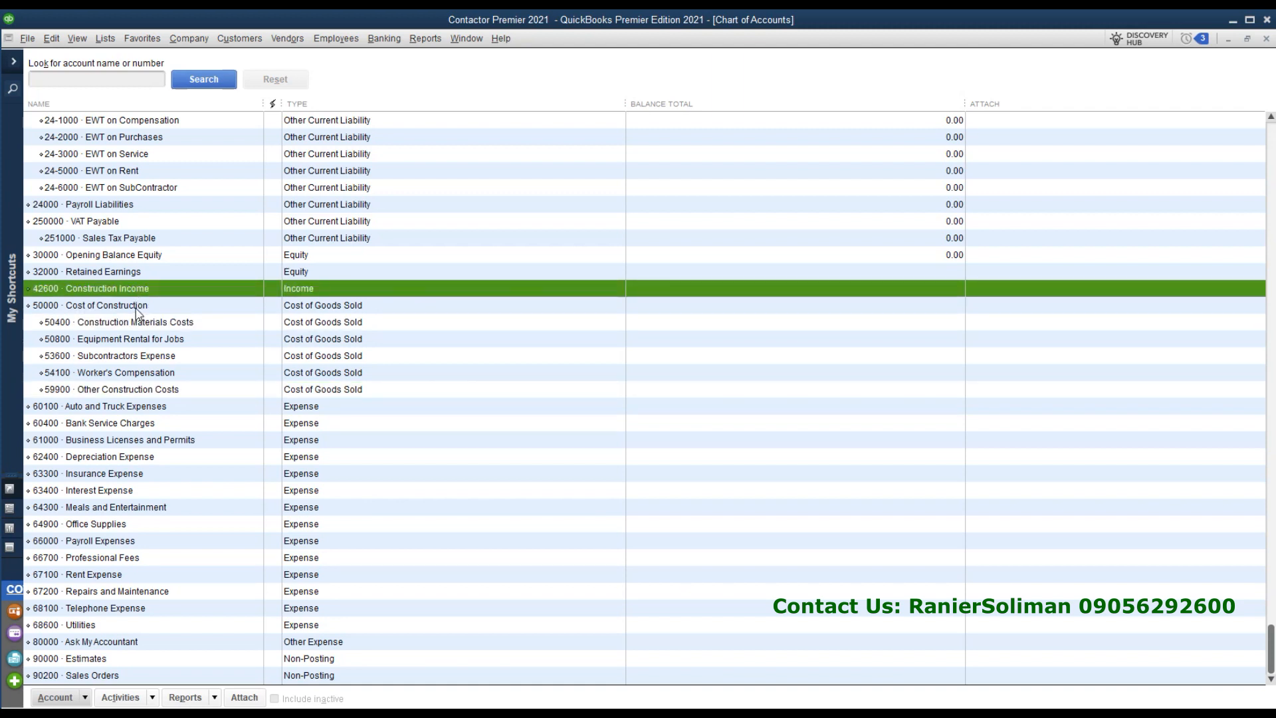
left_click(137, 309)
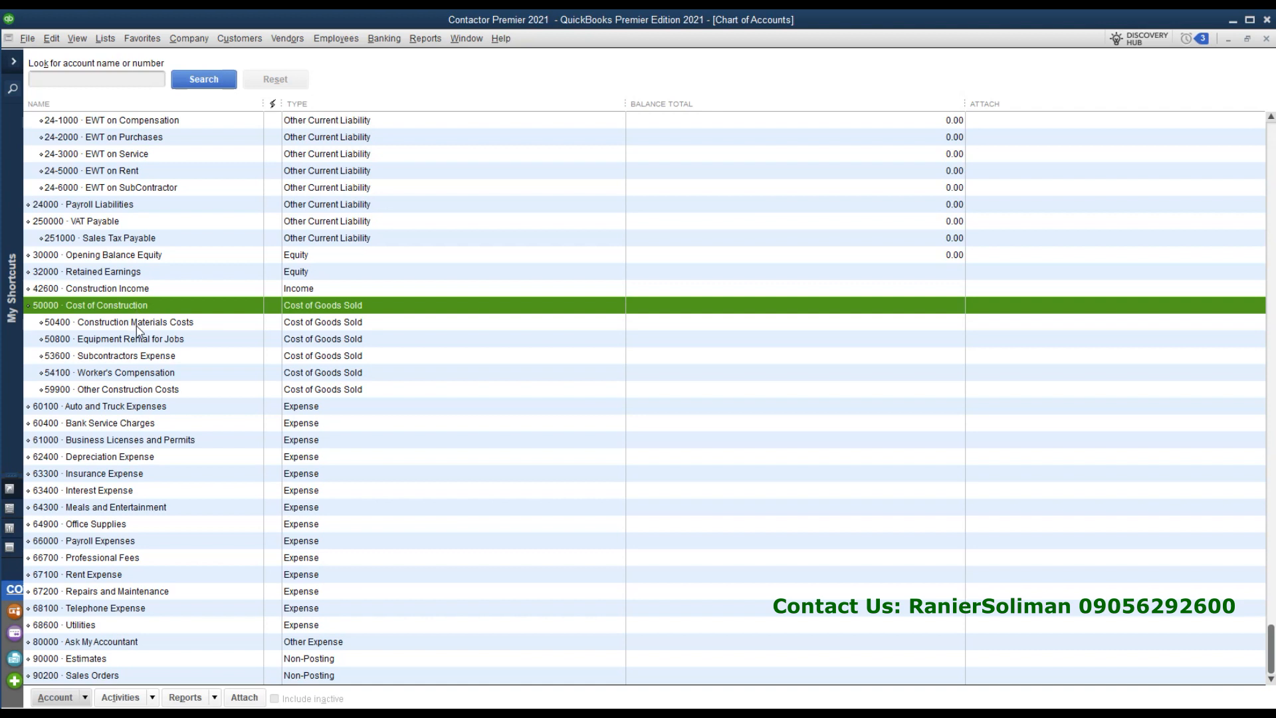
left_click(137, 326)
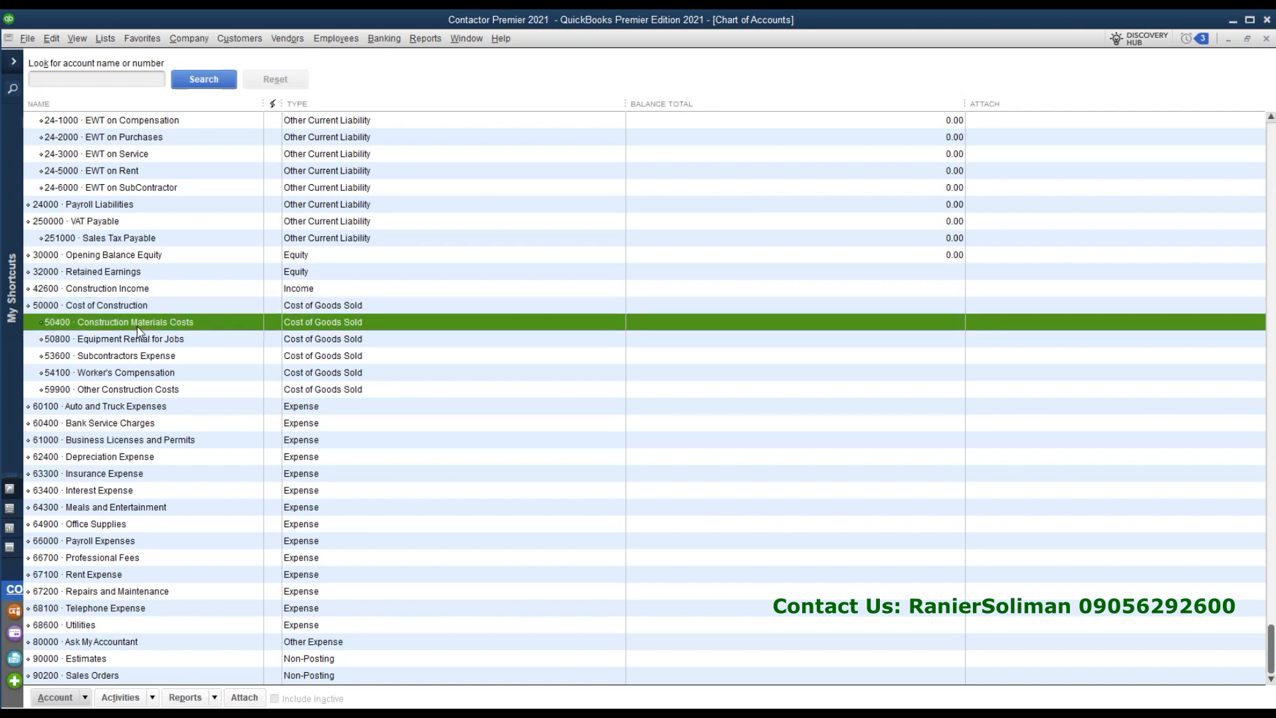
left_click(186, 341)
left_click(173, 360)
left_click(169, 377)
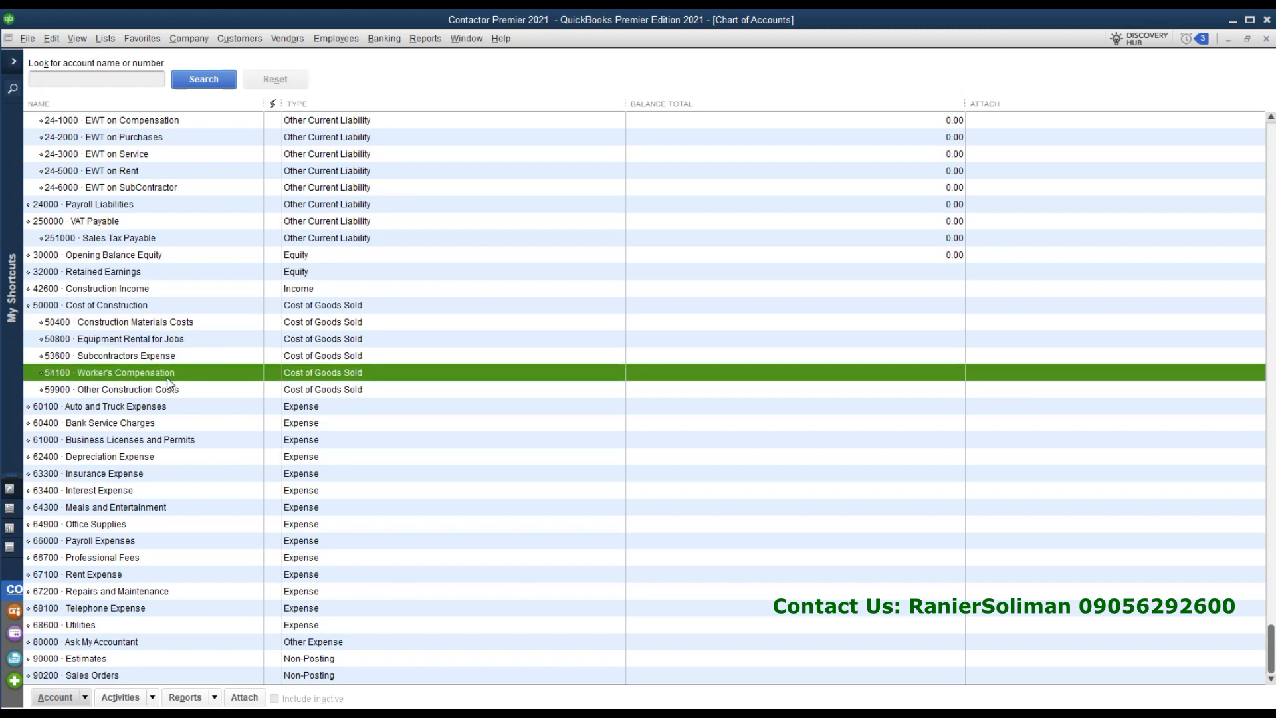
left_click(181, 393)
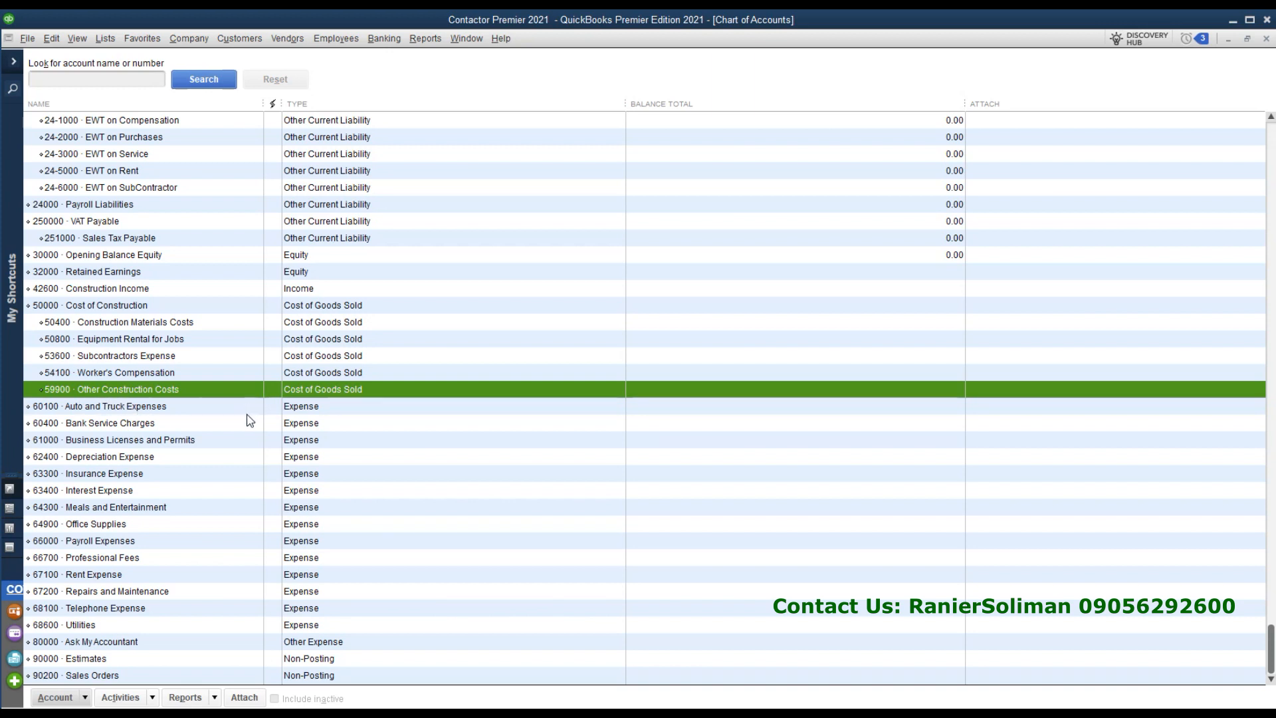
left_click(98, 39)
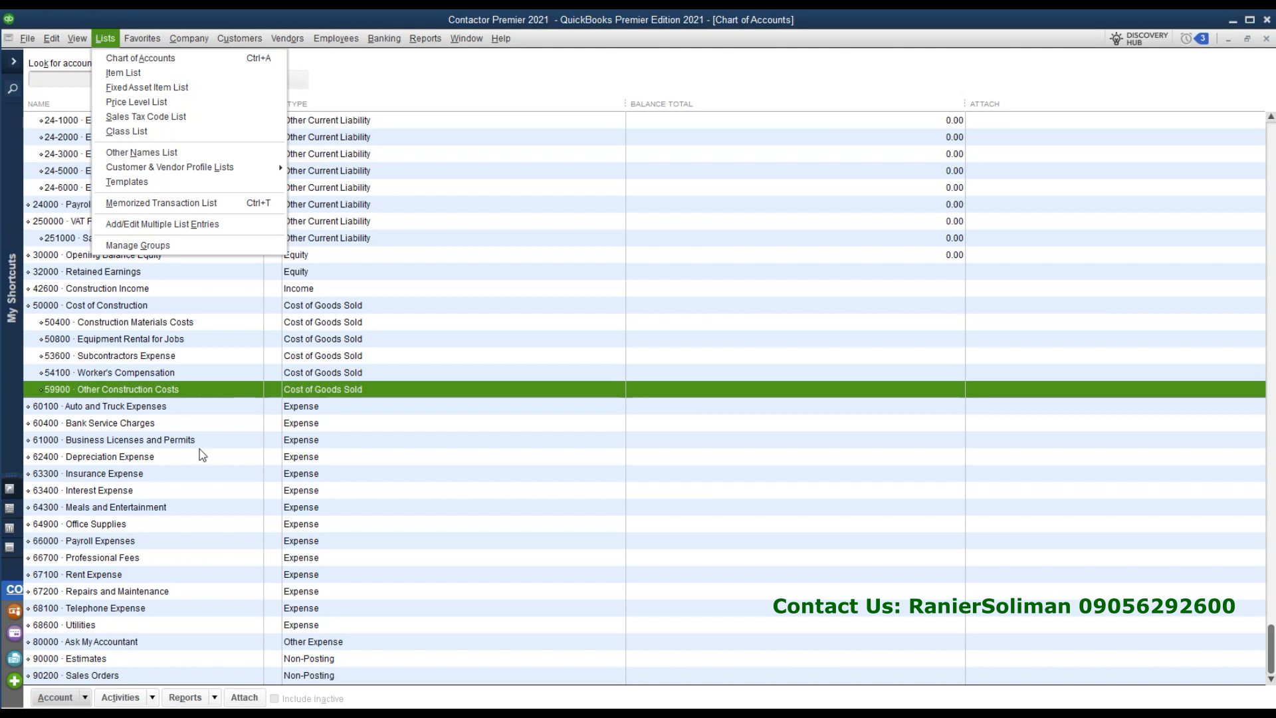
left_click(201, 351)
left_click(237, 297)
key("Down")
key("Down")
key("Down")
key("Down")
key("Down")
key("Down")
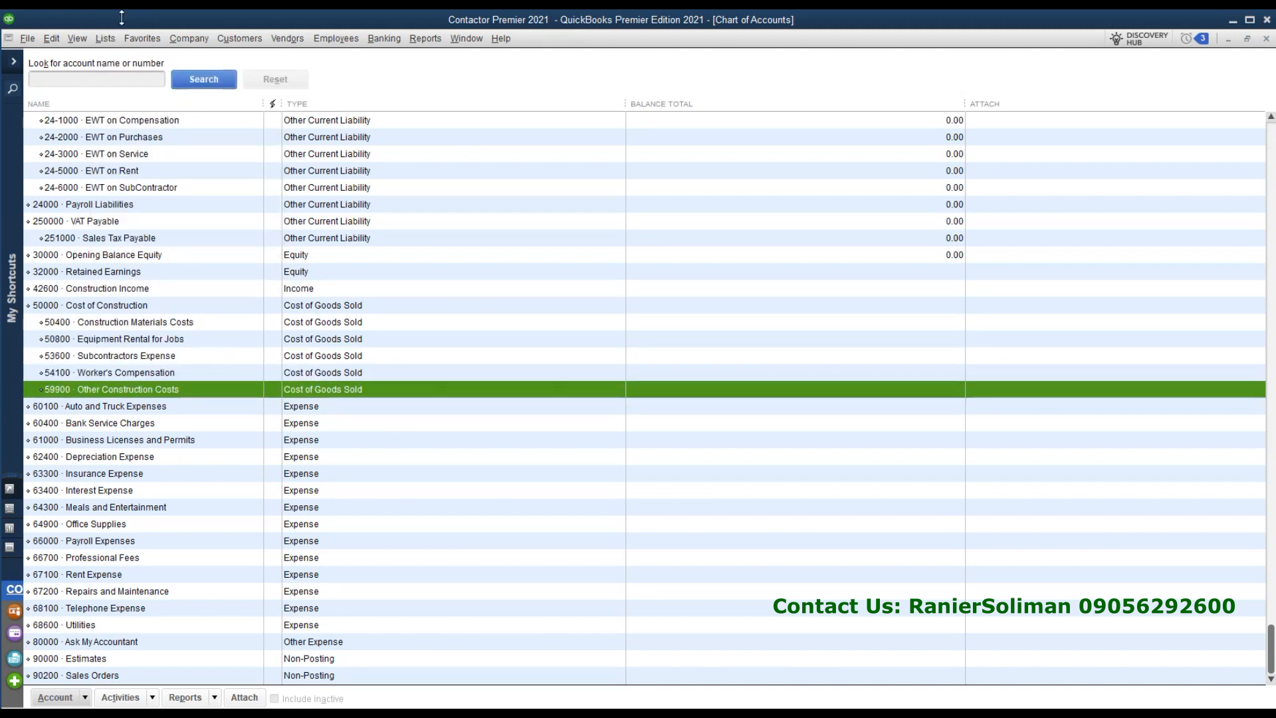
- Open the item list to show the construction service and cost items
left_click(105, 38)
left_click(121, 70)
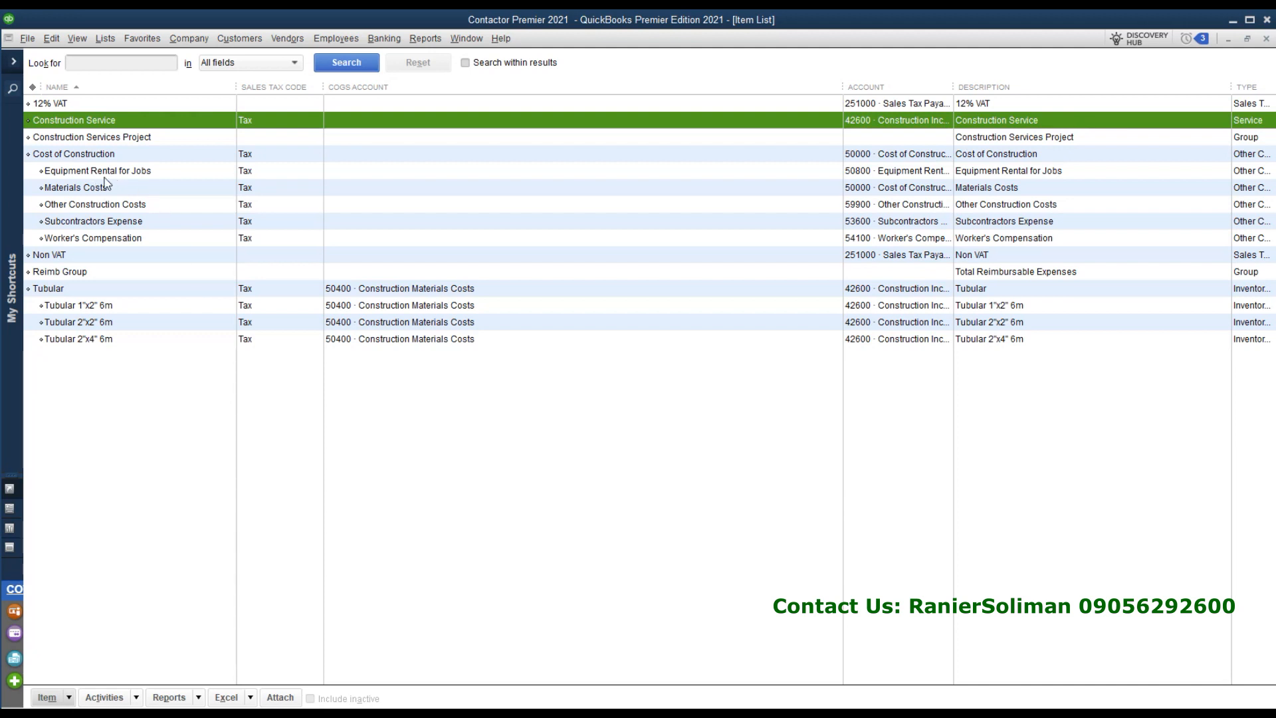
left_click(124, 157)
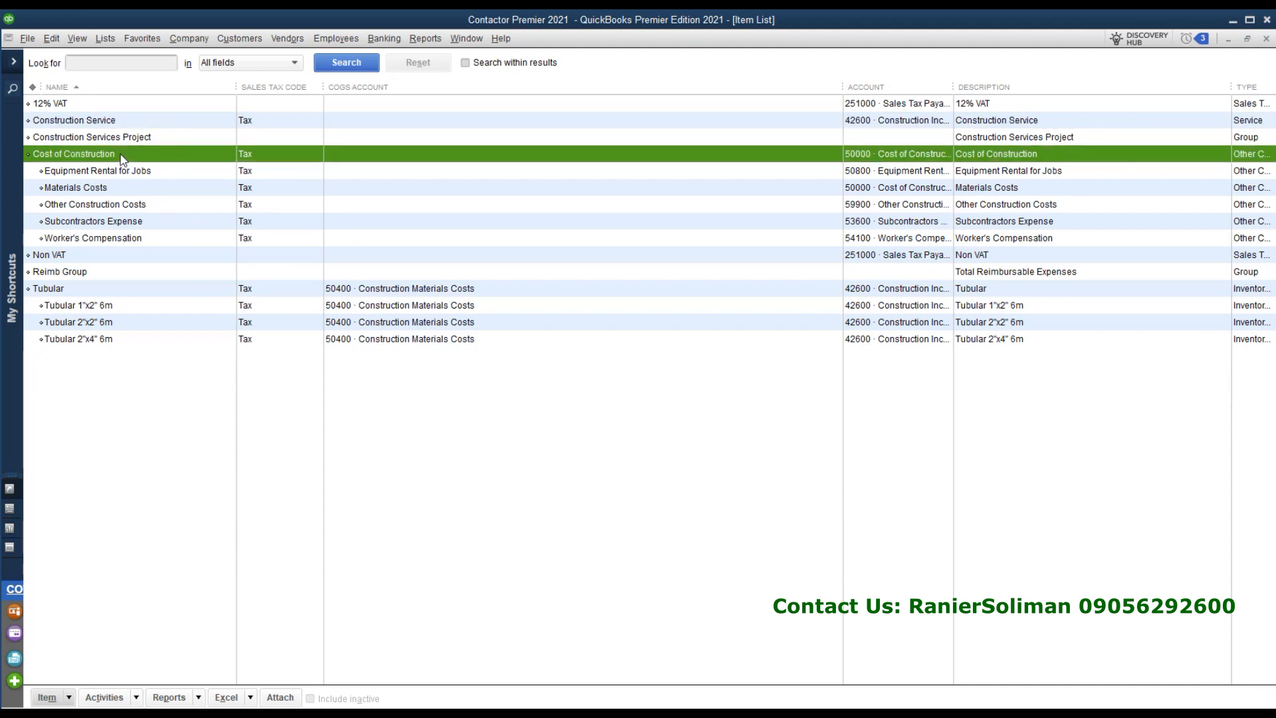
left_click(57, 698)
left_click(74, 456)
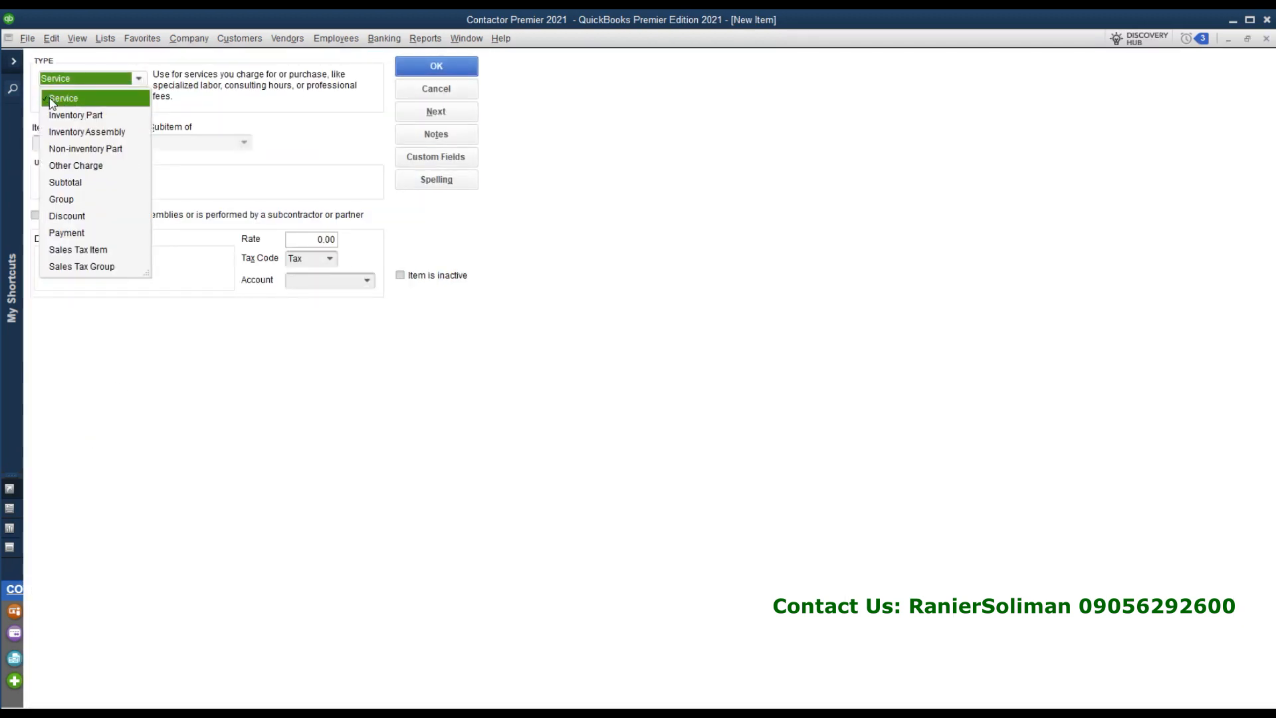
left_click(63, 98)
left_click(436, 88)
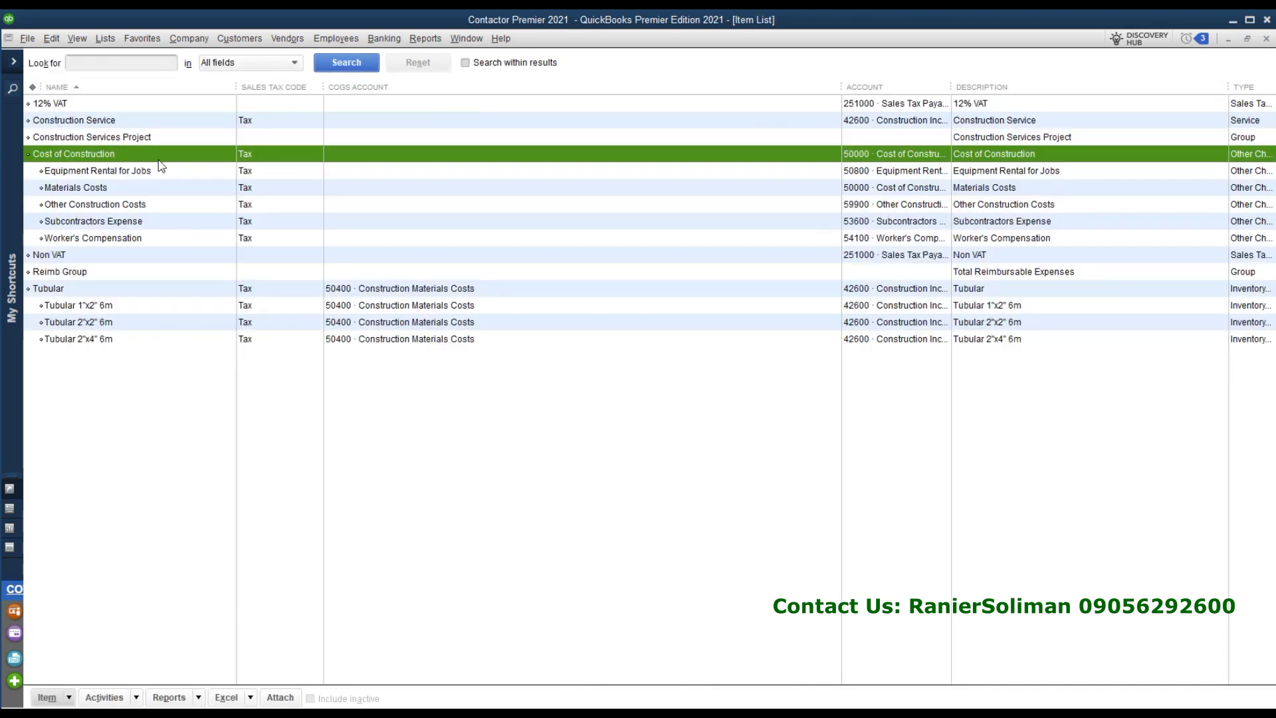
- Open the Construction Service item, review its name and description, and keep 42600 · Construction Income as its account
double_click(98, 123)
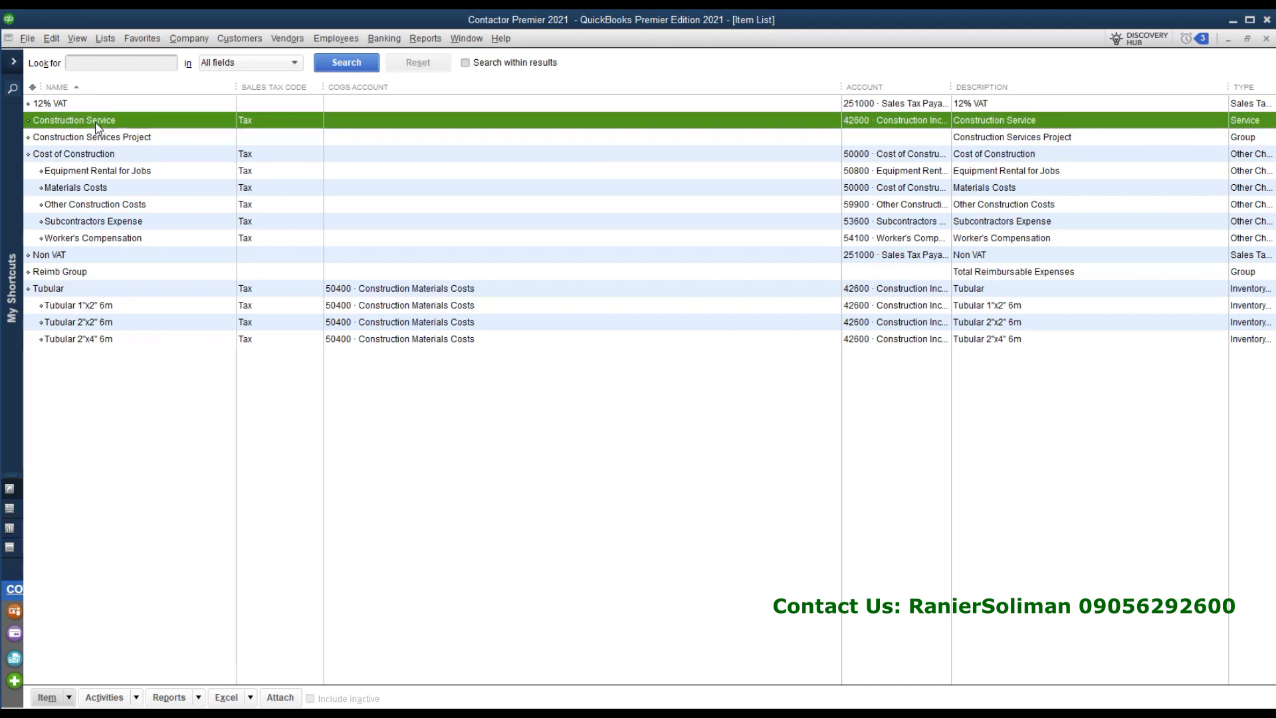
left_click(123, 144)
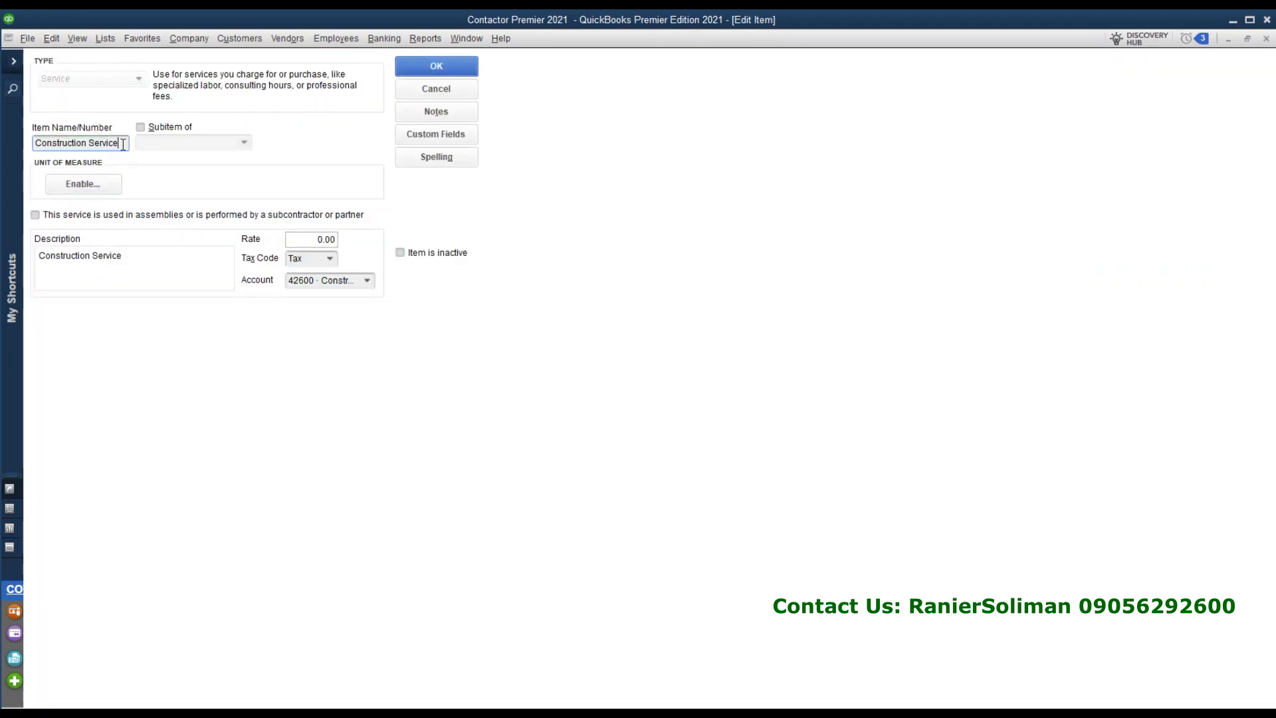
left_click(367, 281)
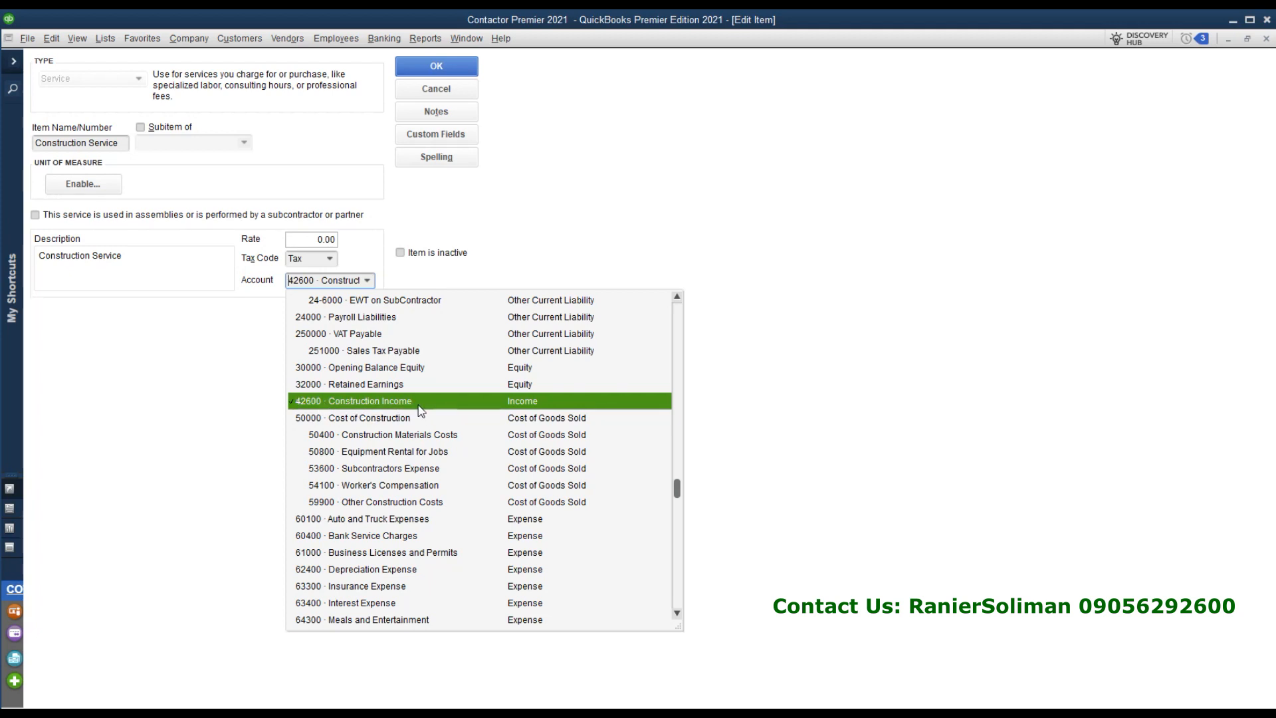
left_click_drag(51, 144, 143, 141)
left_click_drag(139, 263, 5, 258)
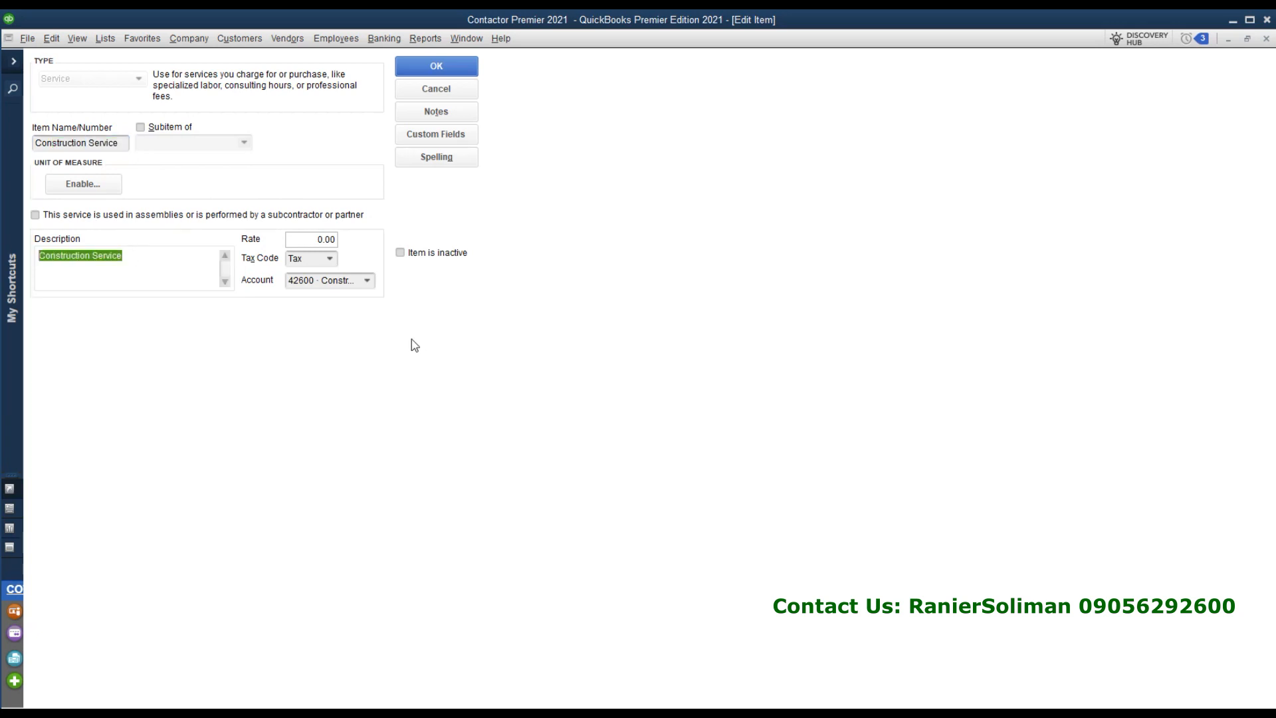
left_click(367, 281)
left_click(352, 406)
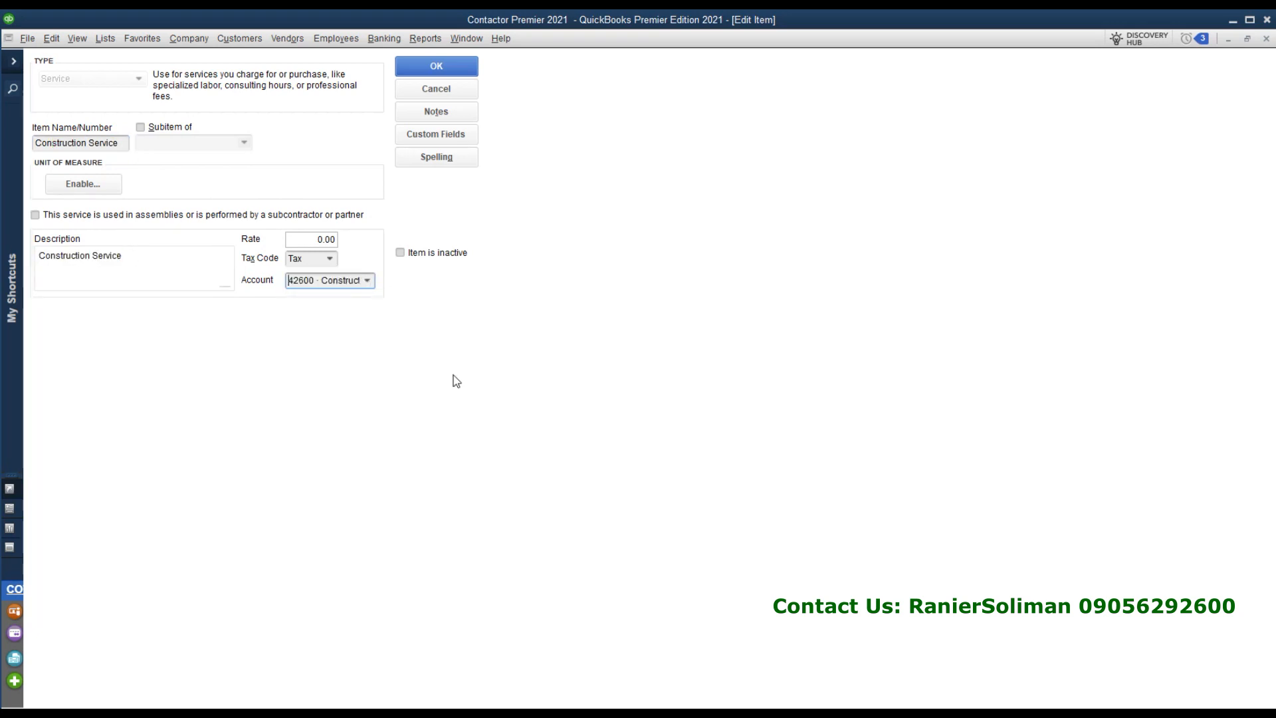
left_click(430, 70)
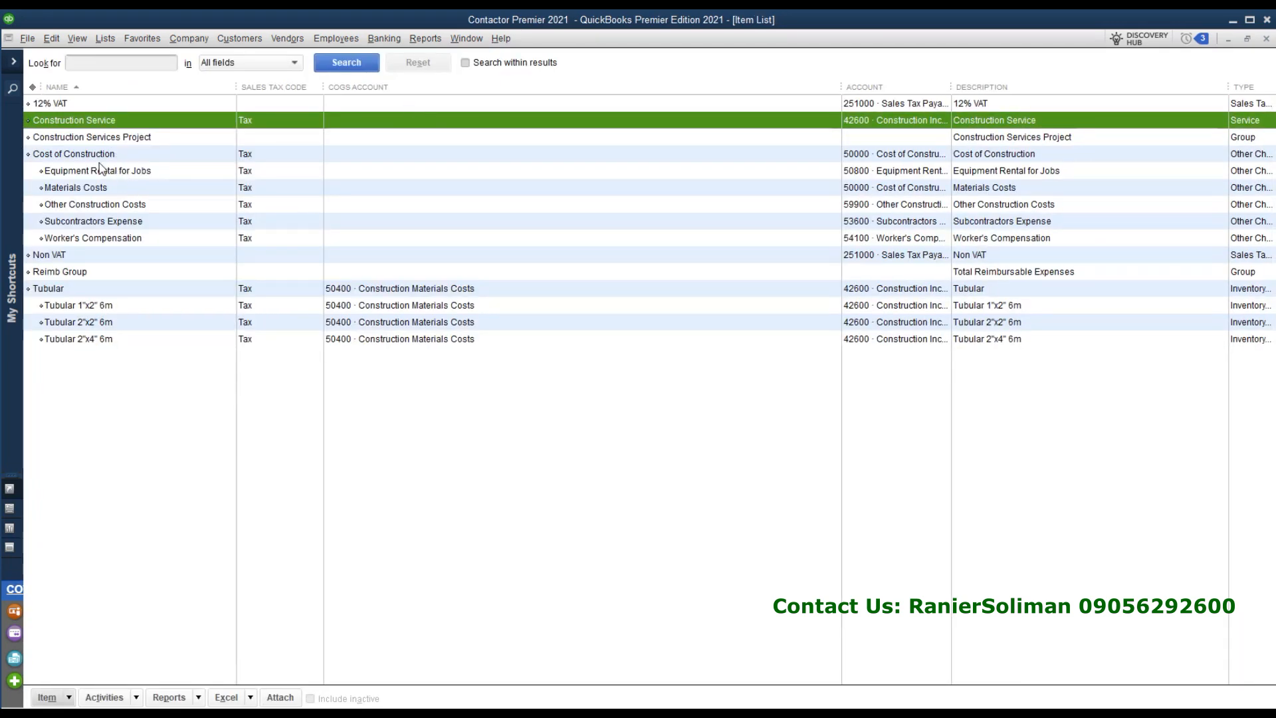
left_click(52, 698)
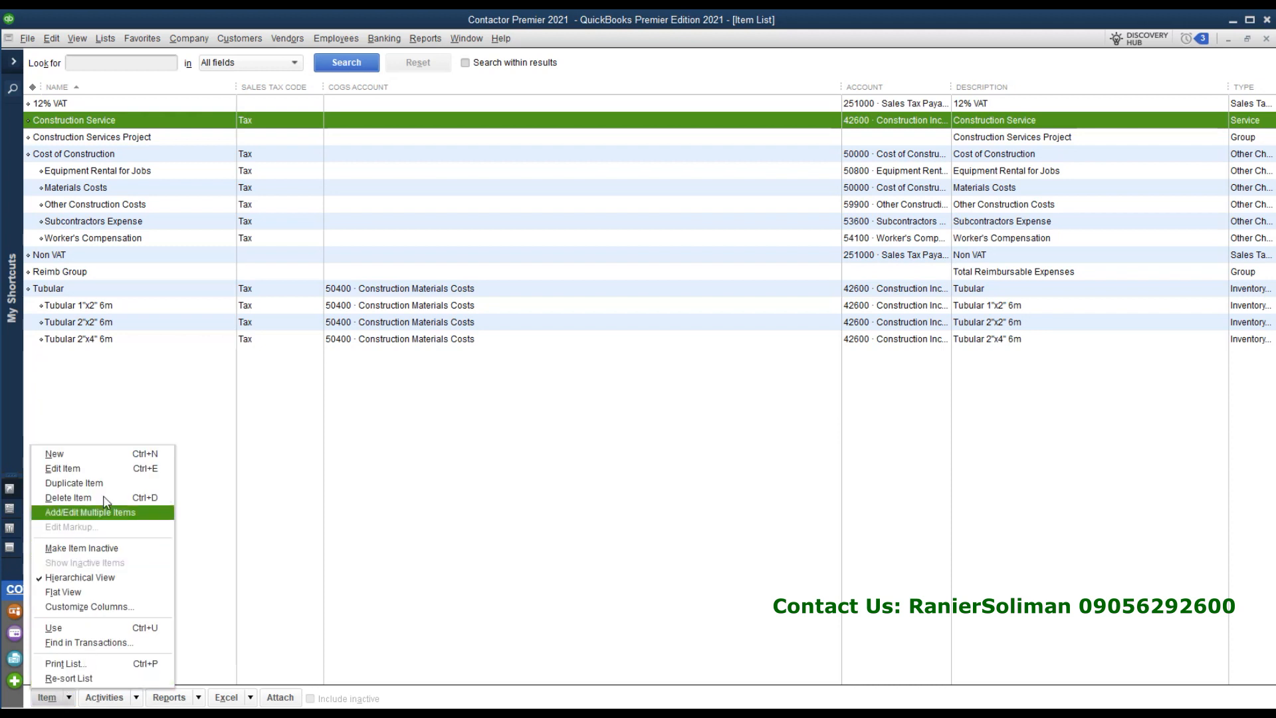
left_click(99, 460)
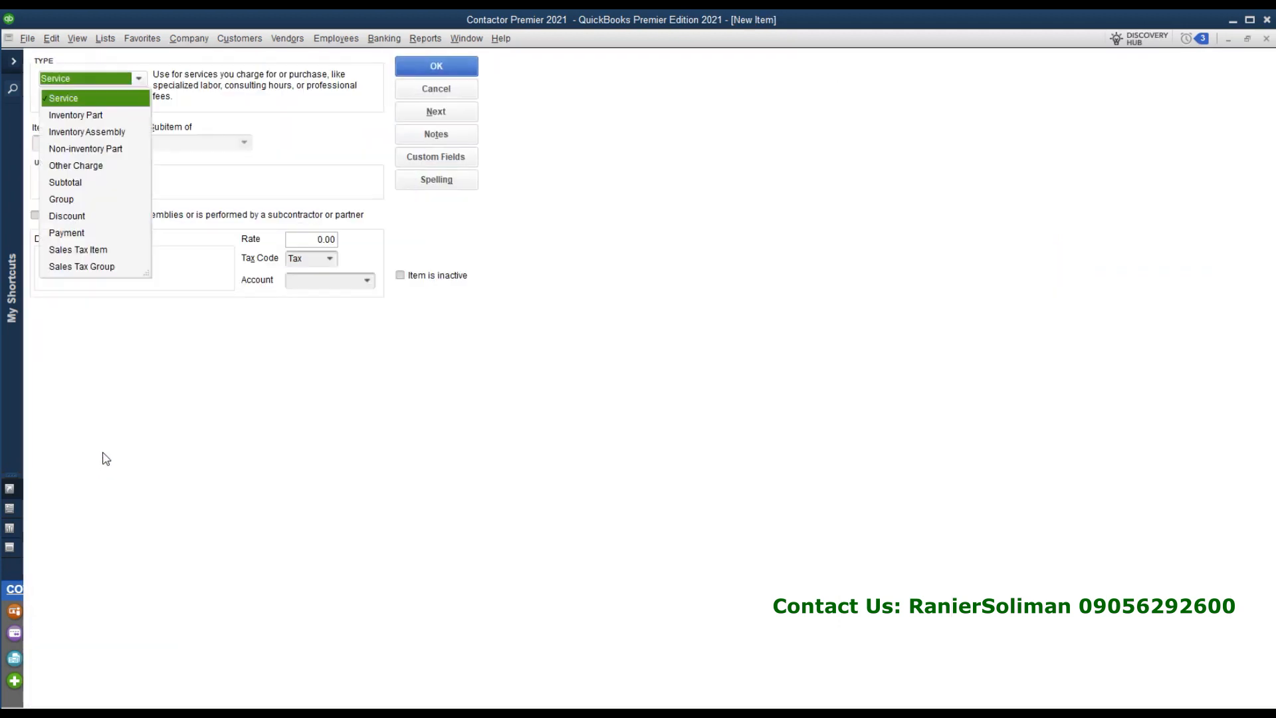
left_click(84, 166)
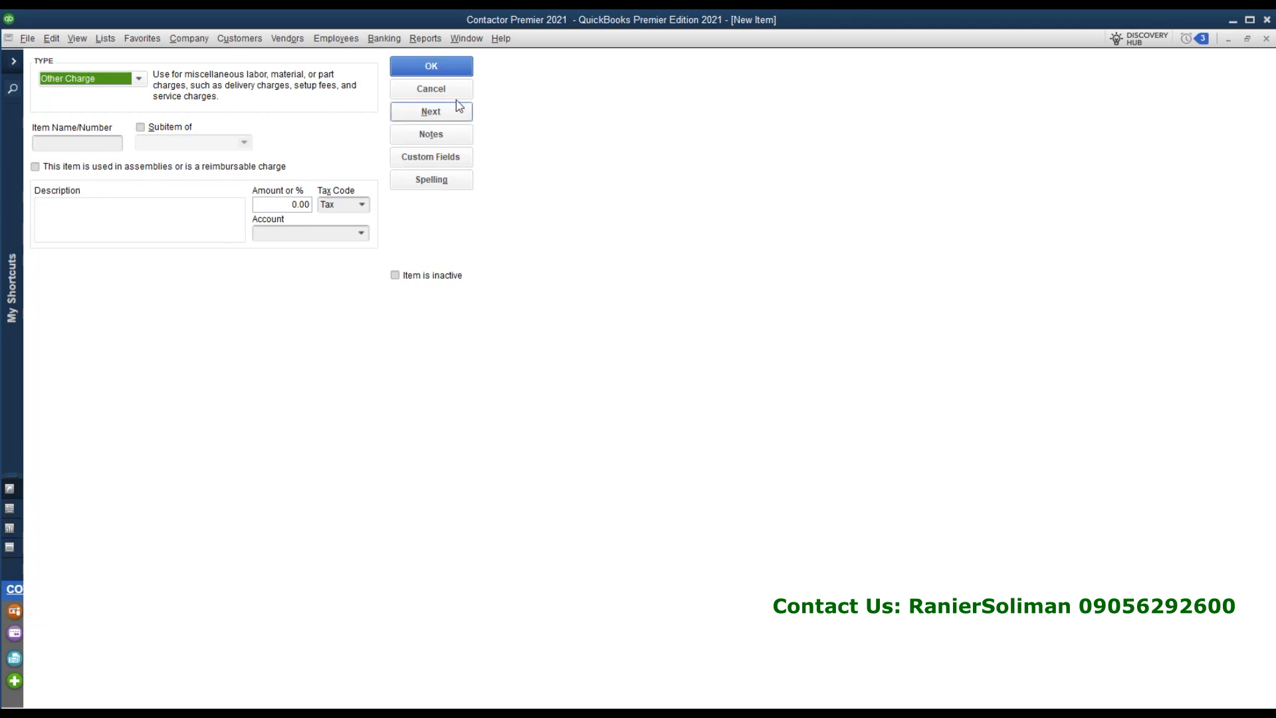
left_click(147, 129)
left_click(245, 142)
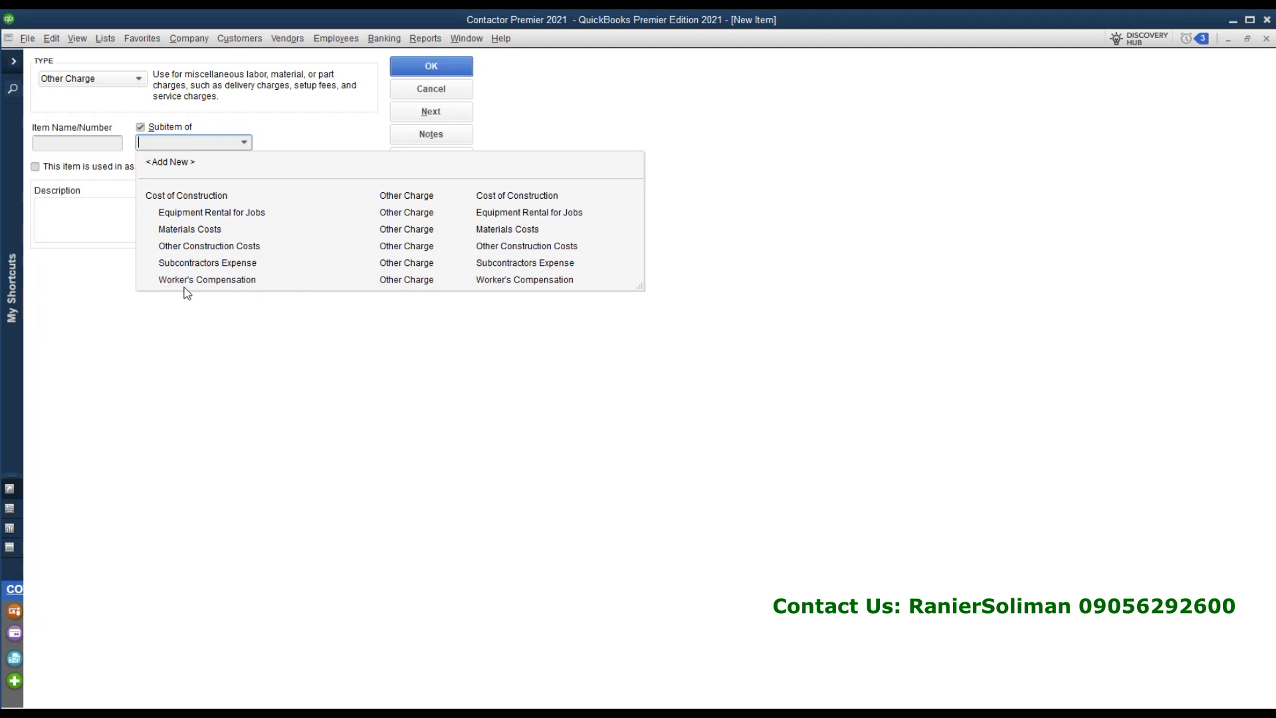
left_click(429, 95)
- Go through the Cost of Construction item and its five subitems, and narrow the item list's Name column
left_click(78, 170)
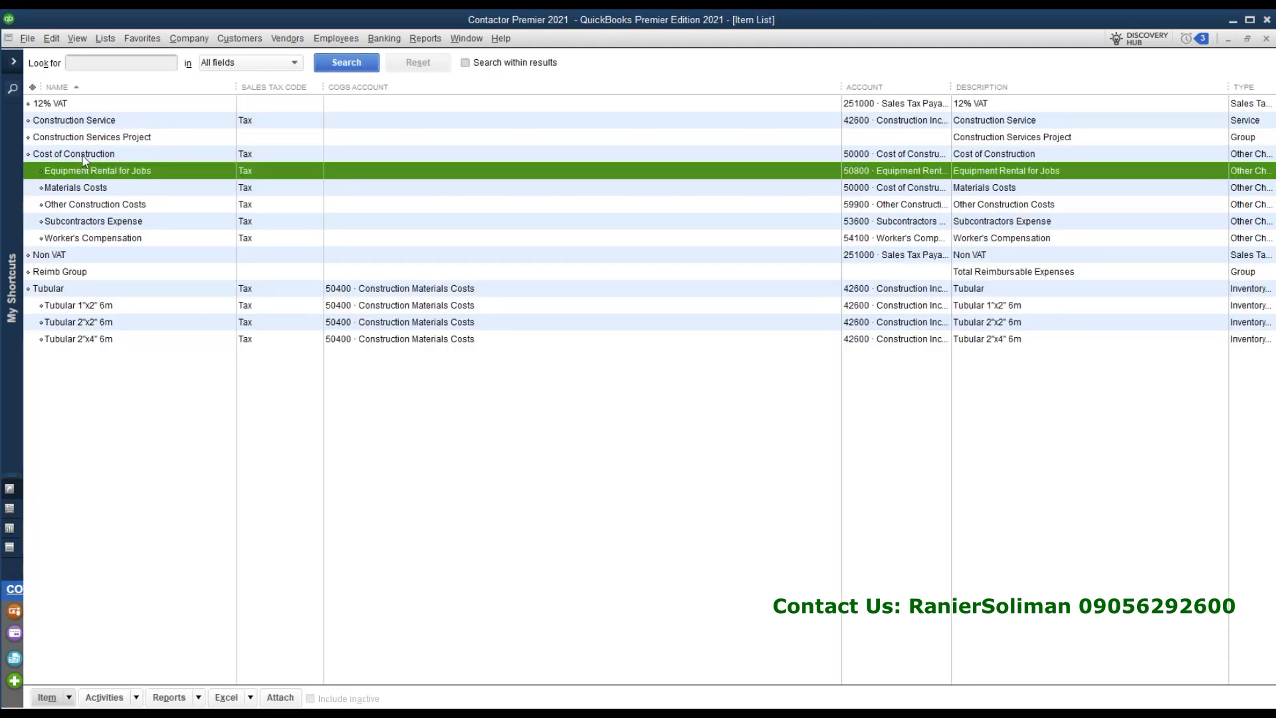
left_click(82, 154)
left_click(80, 166)
left_click(77, 183)
left_click(75, 204)
left_click(74, 216)
left_click(74, 242)
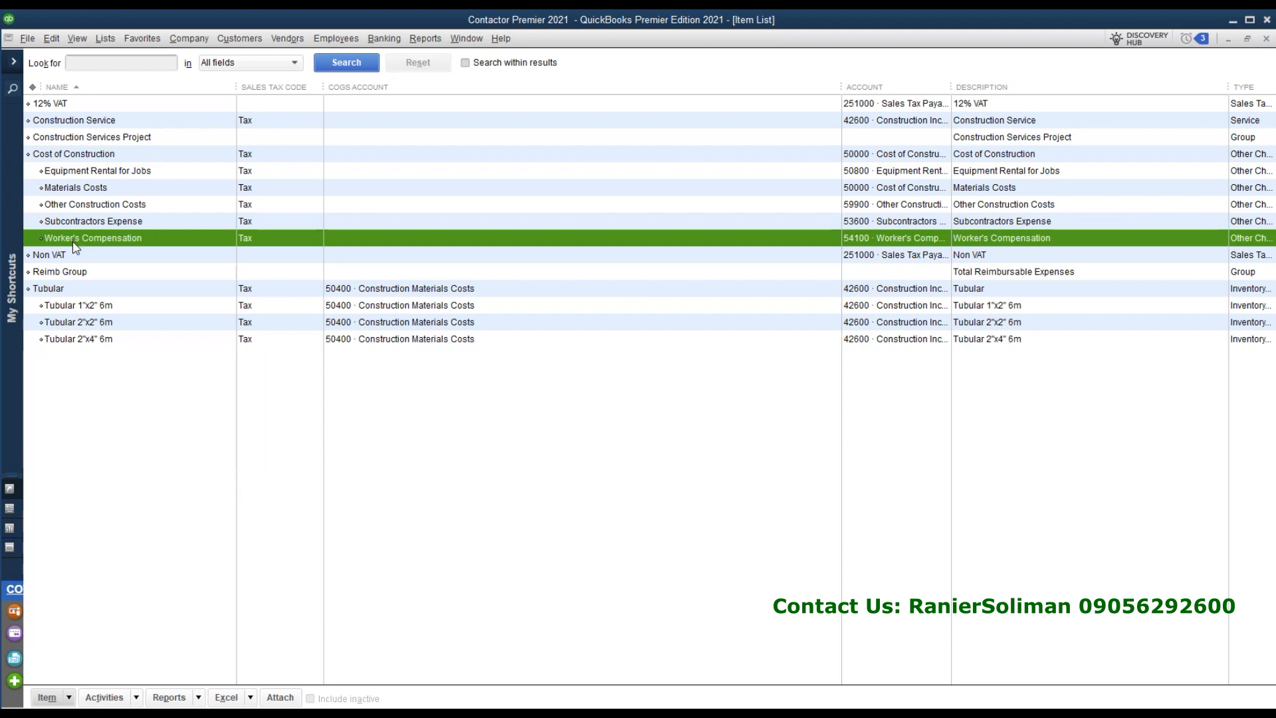
left_click(108, 170)
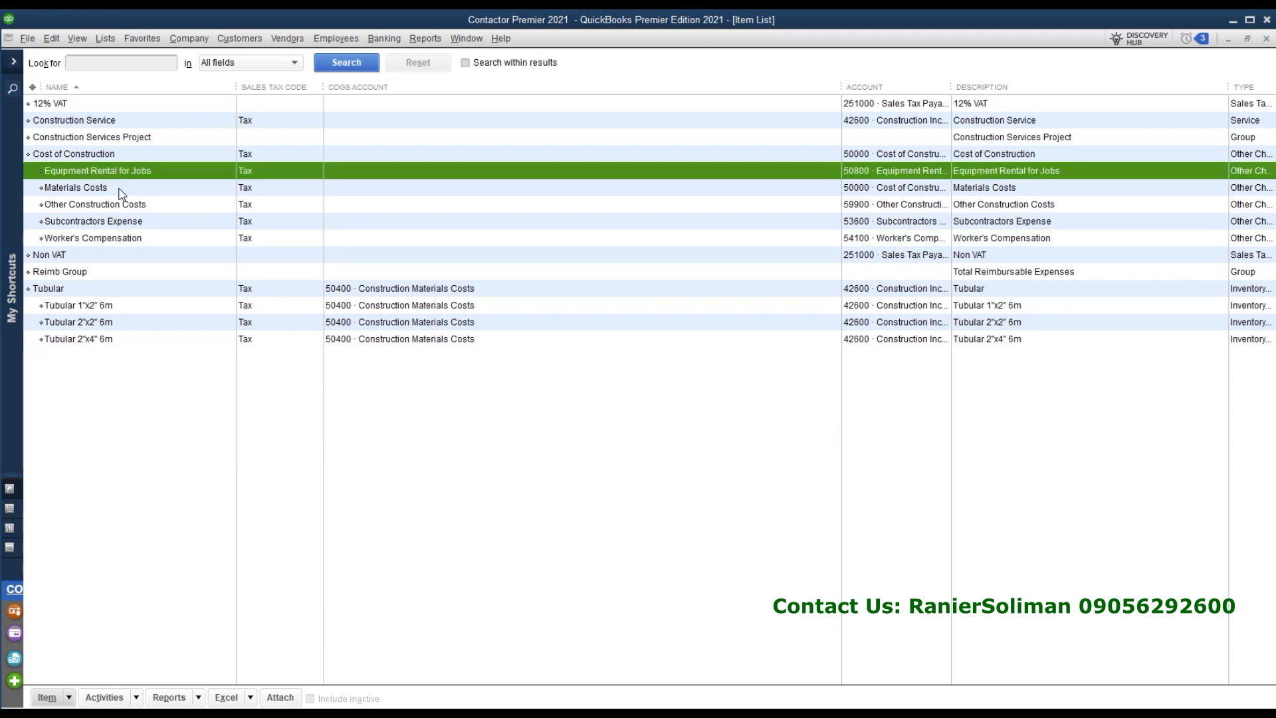
left_click_drag(237, 87, 208, 87)
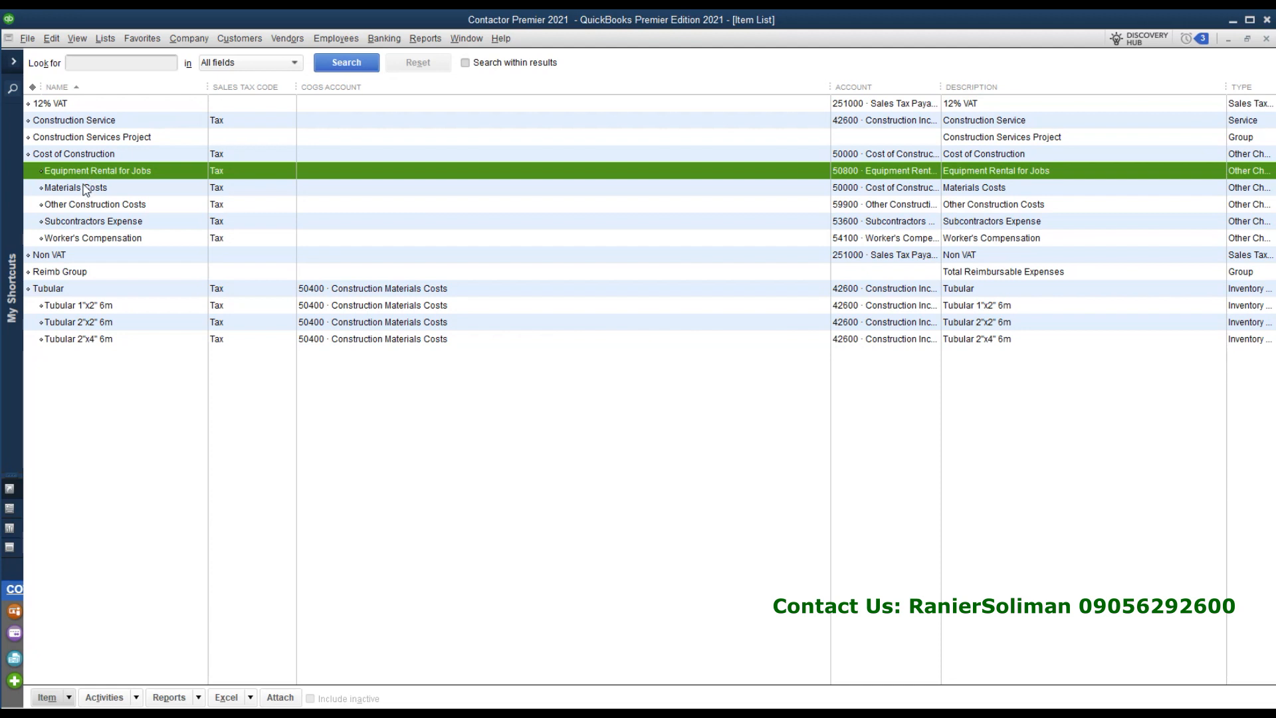
left_click(50, 698)
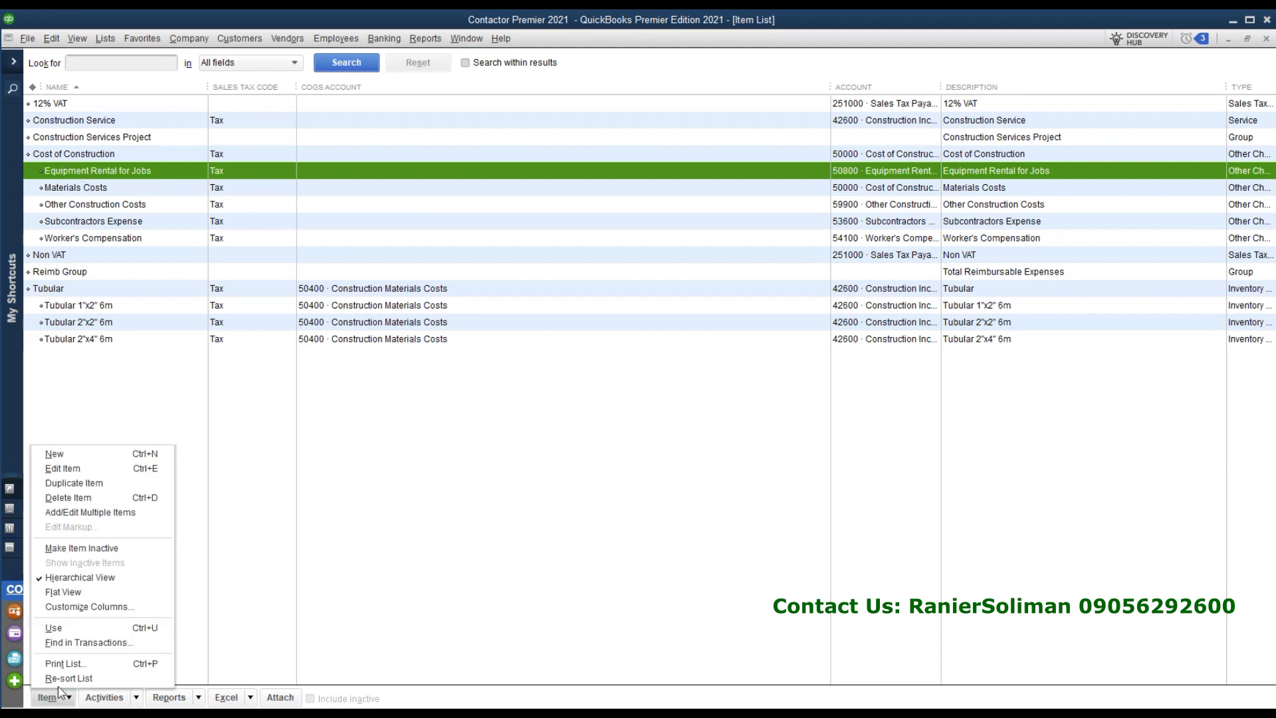
left_click(83, 462)
left_click(93, 78)
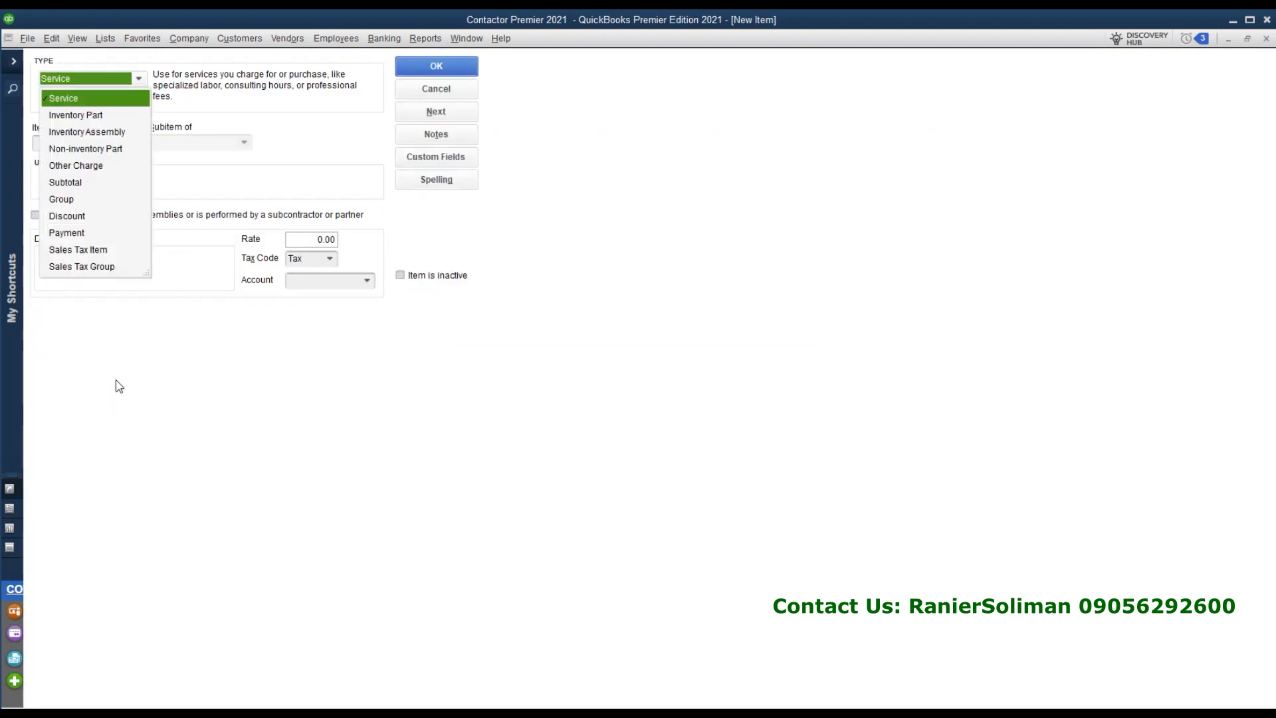
left_click(76, 165)
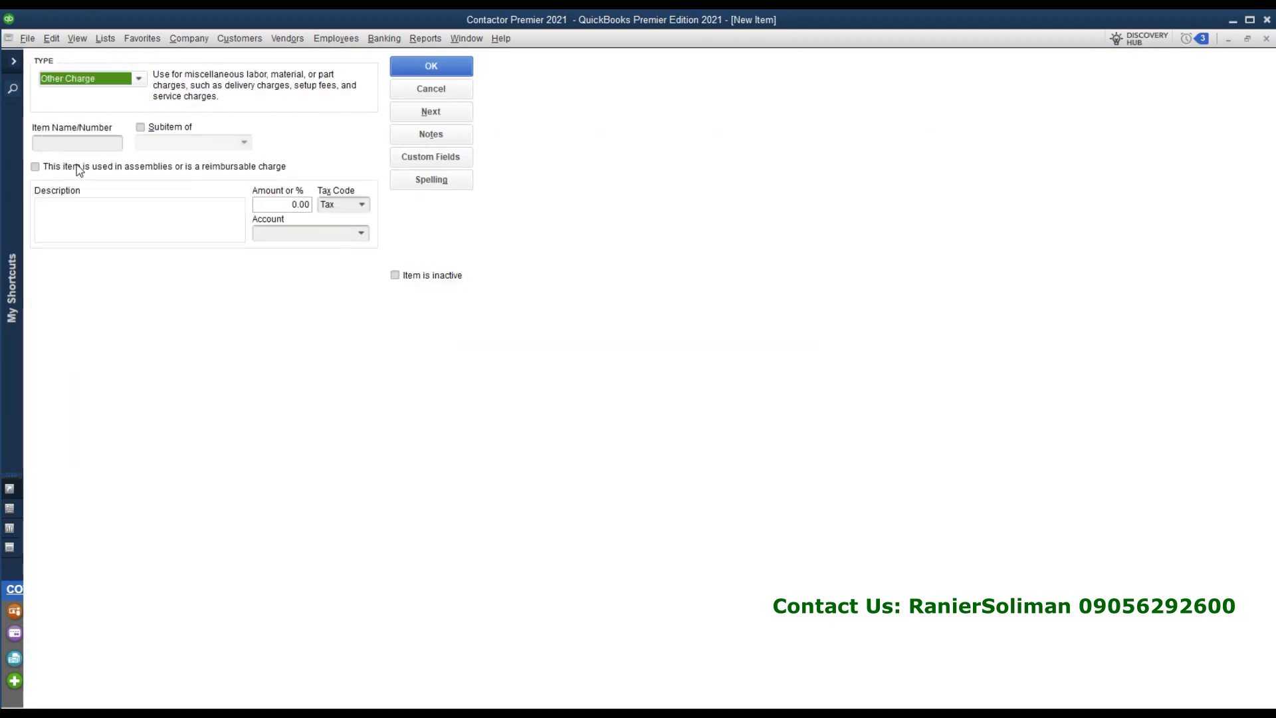
left_click(363, 234)
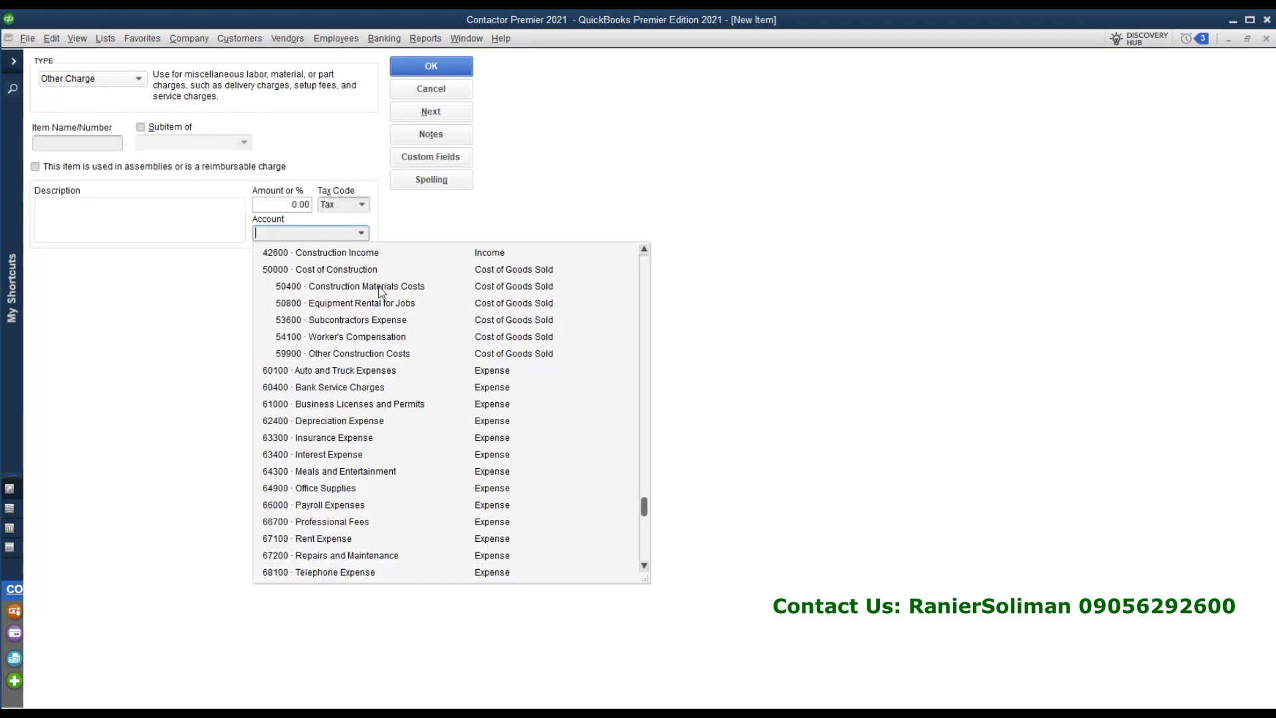
left_click(432, 90)
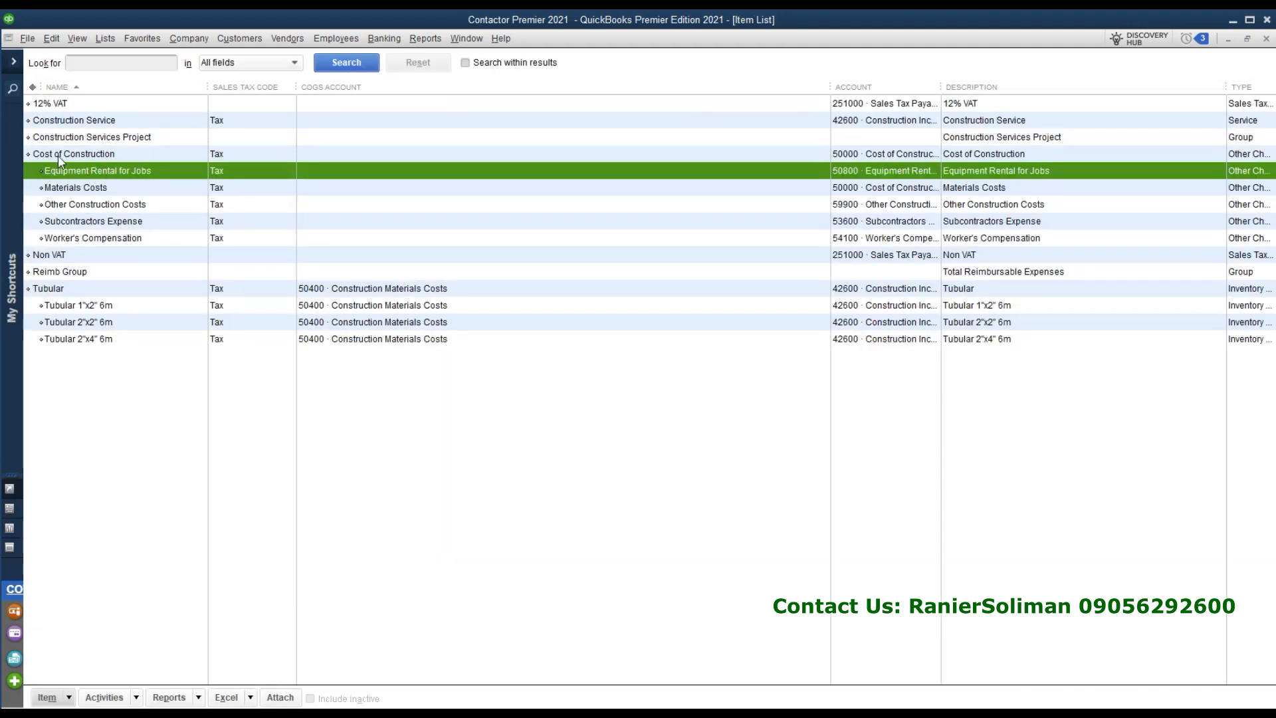
- Open the Cost of Construction item and check which account it is linked to
right_click(58, 155)
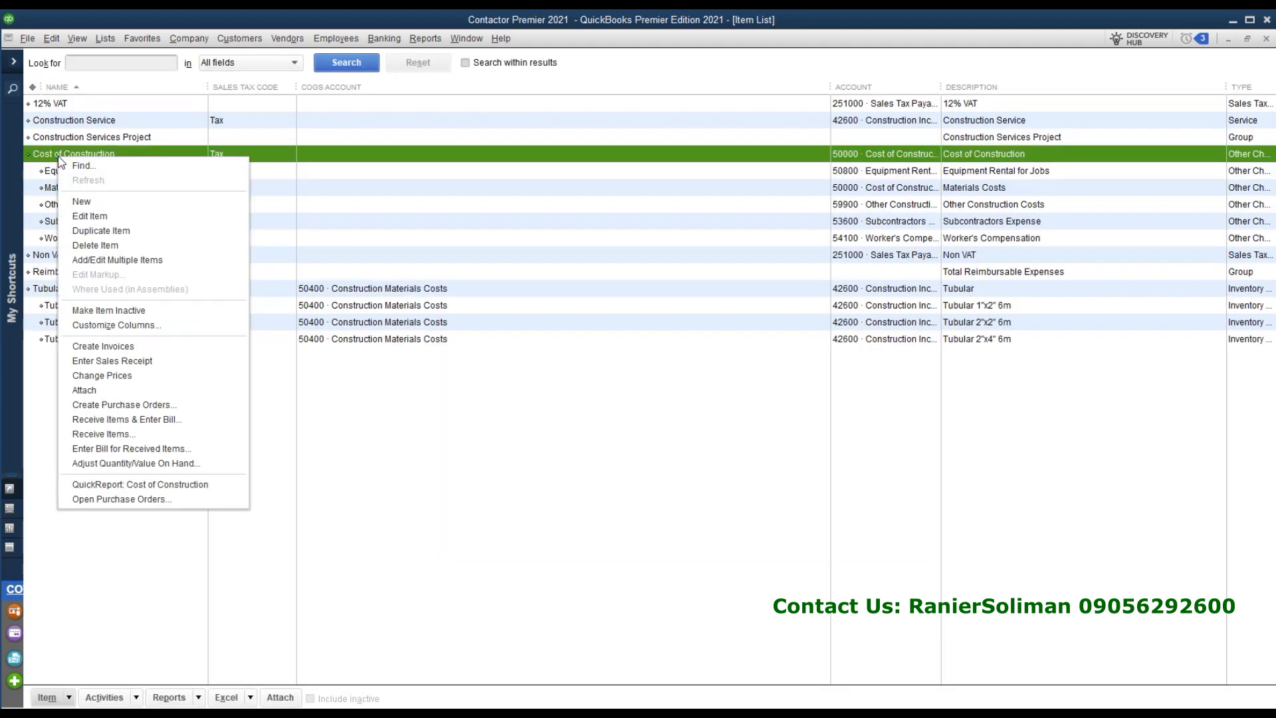
left_click(81, 217)
left_click(362, 233)
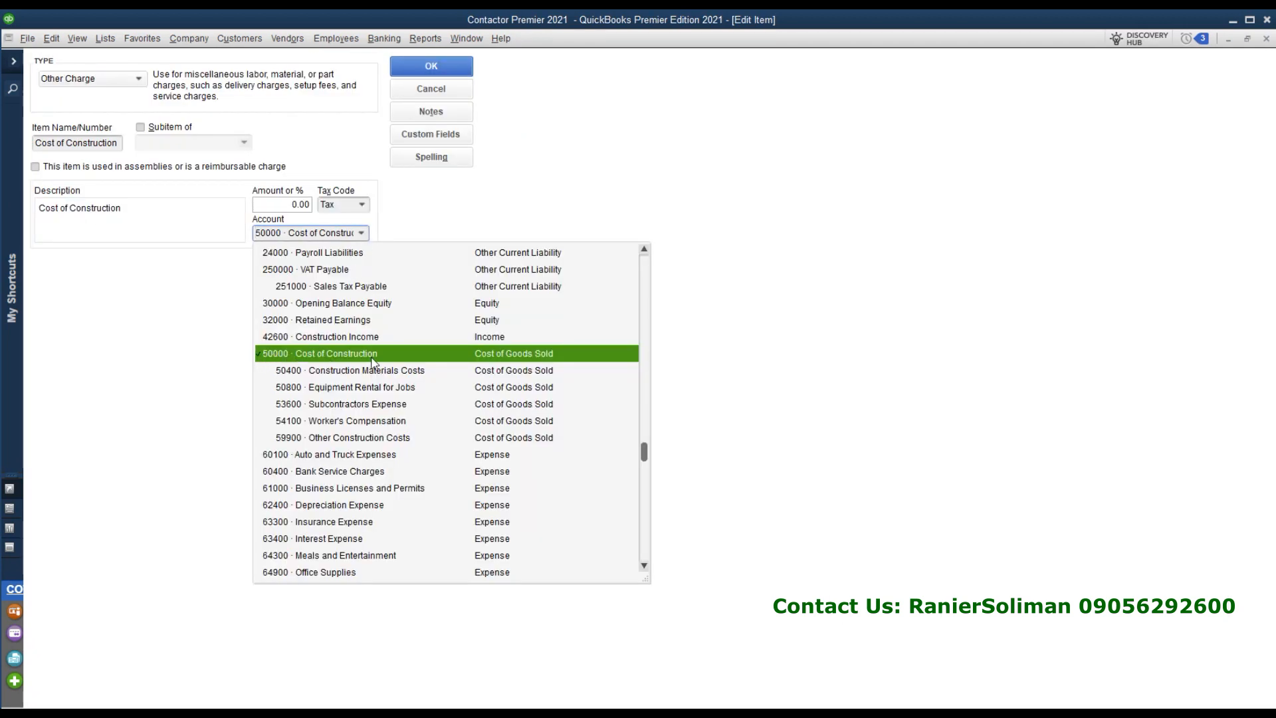
left_click(426, 68)
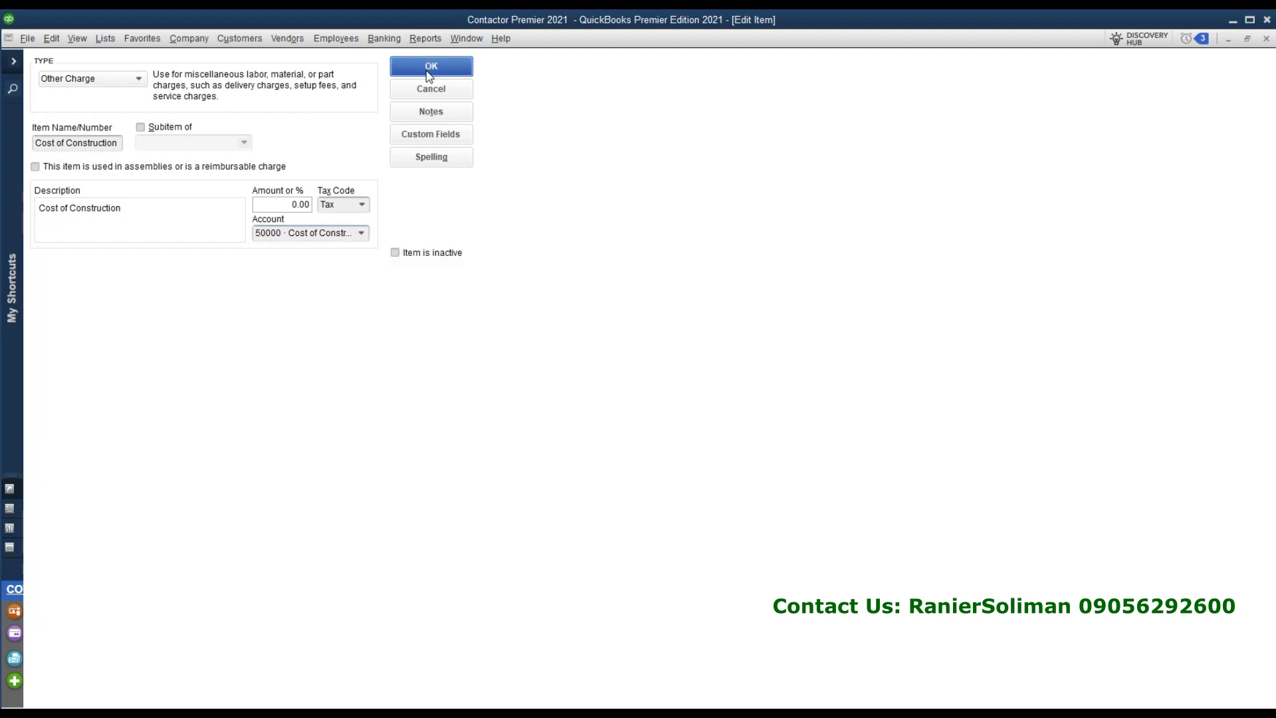
- Open the Equipment Rental for Jobs subitem and check which account it is linked to
right_click(88, 170)
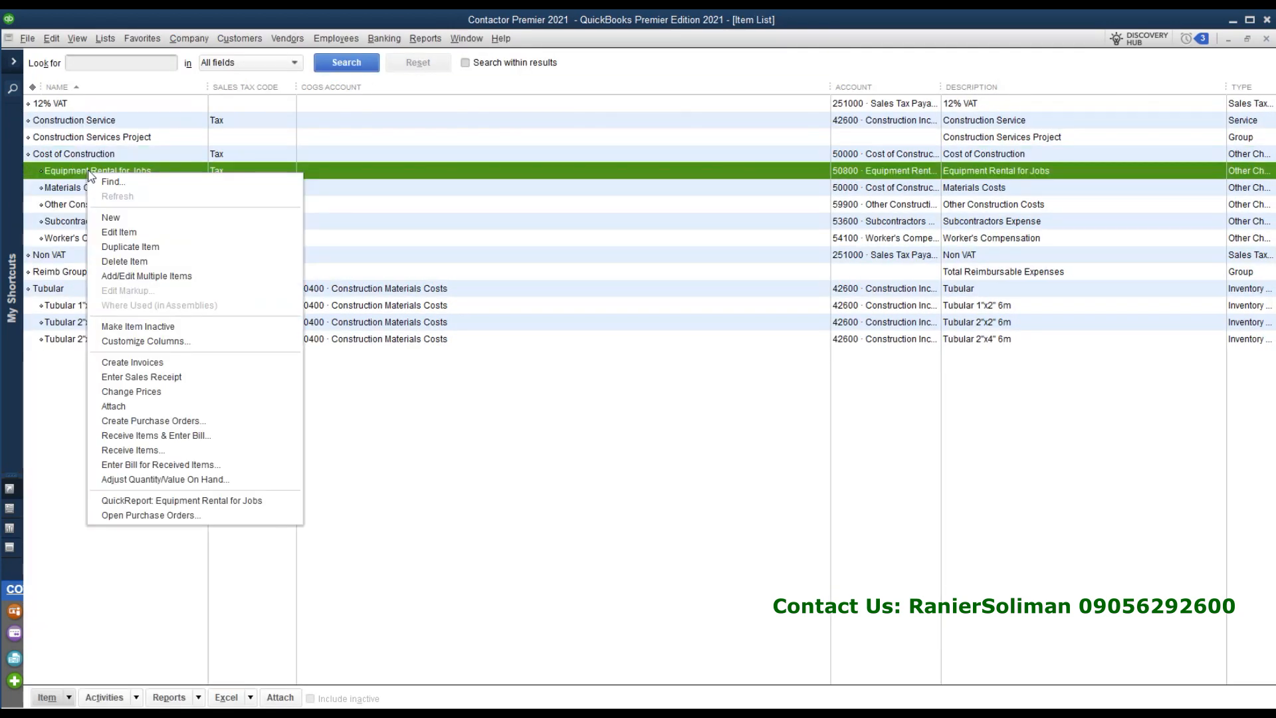
left_click(140, 247)
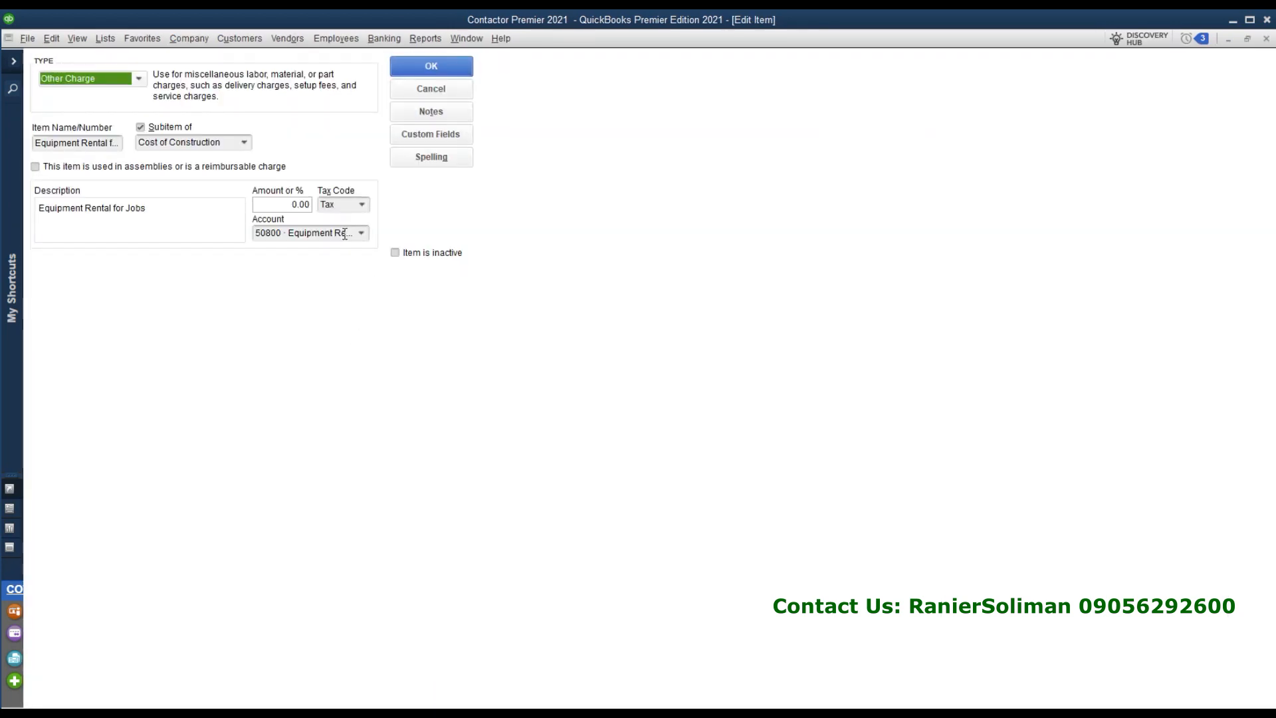
left_click(362, 233)
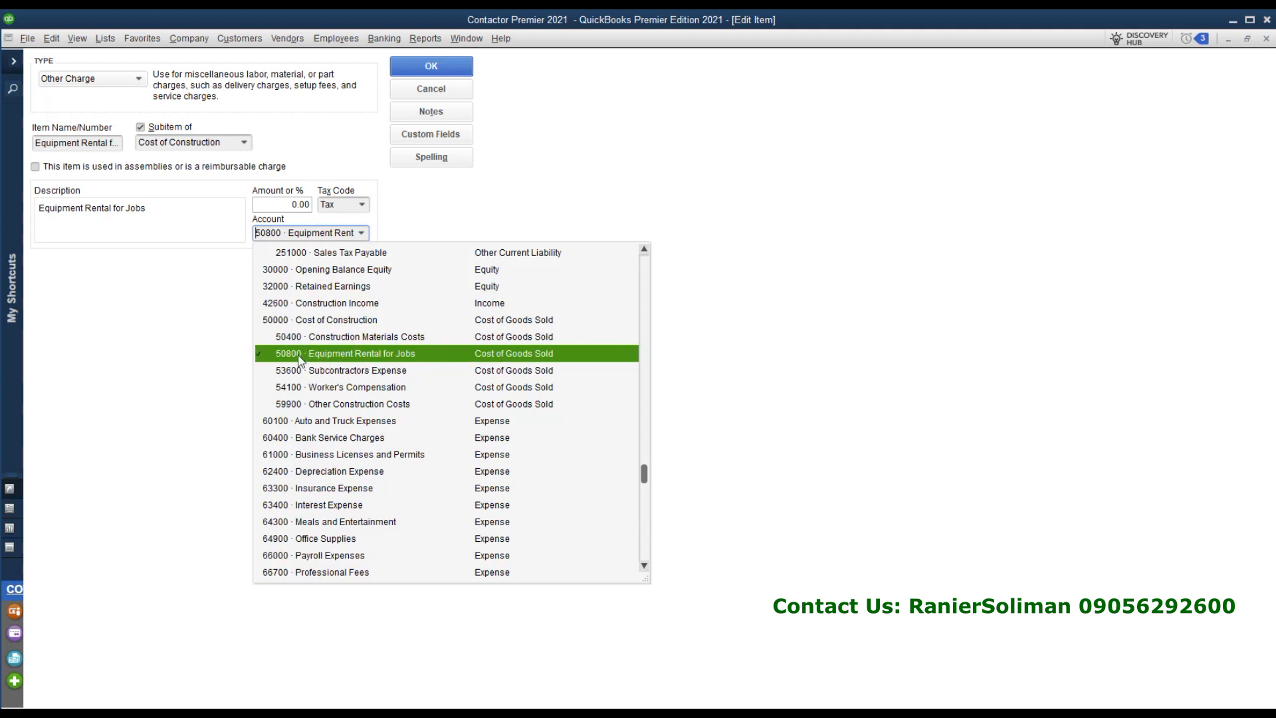
left_click(431, 66)
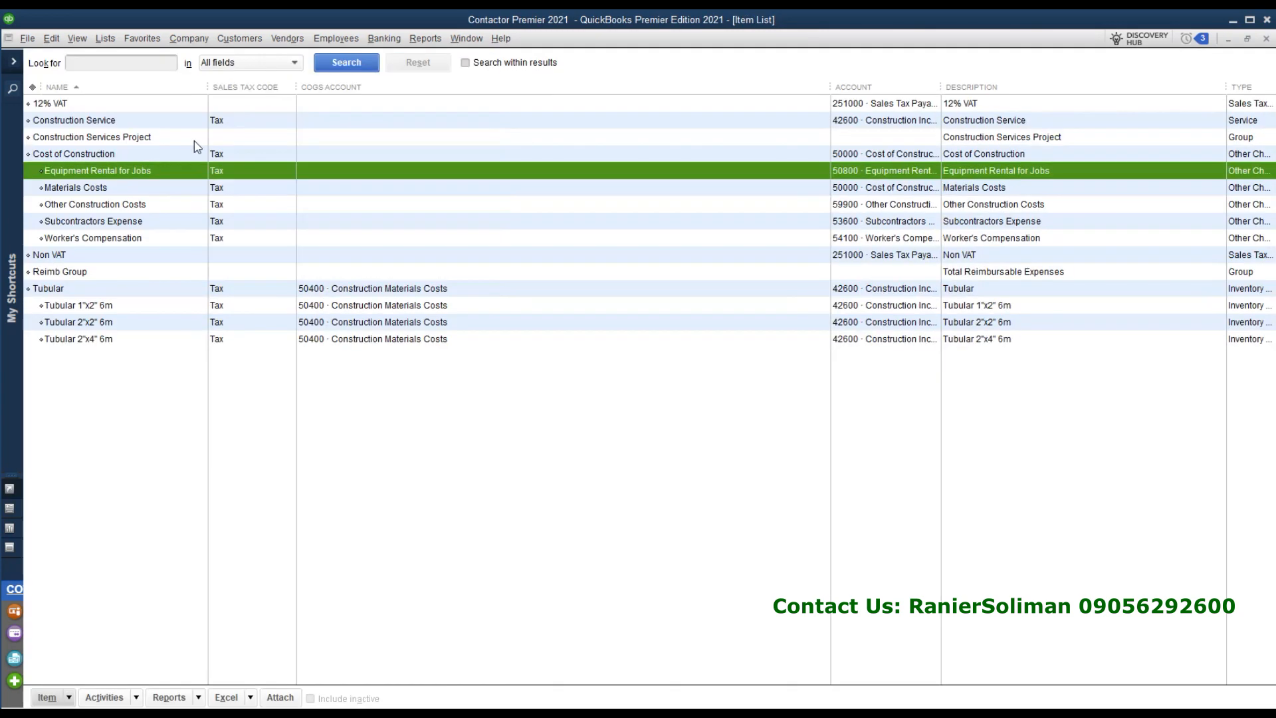
- Change the Materials Costs subitem's account to 50400 · Construction Materials Costs, save it, and accept the account change
right_click(110, 189)
left_click(154, 254)
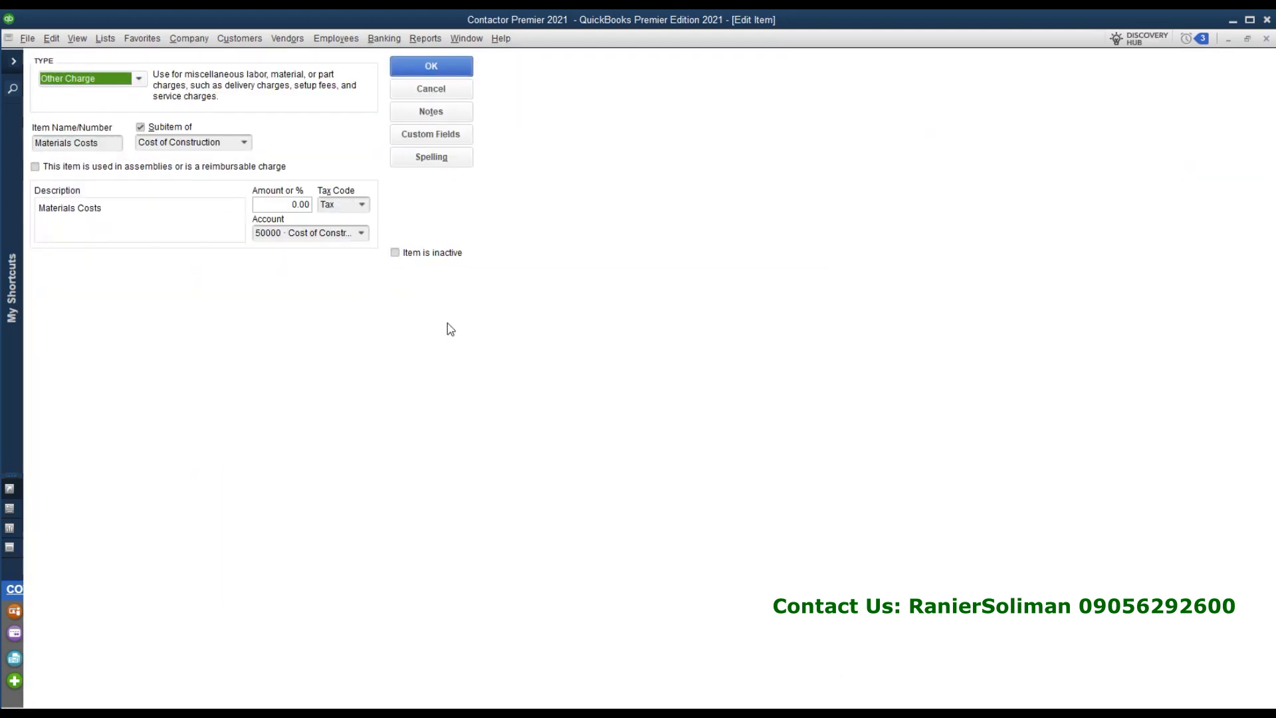
left_click(362, 234)
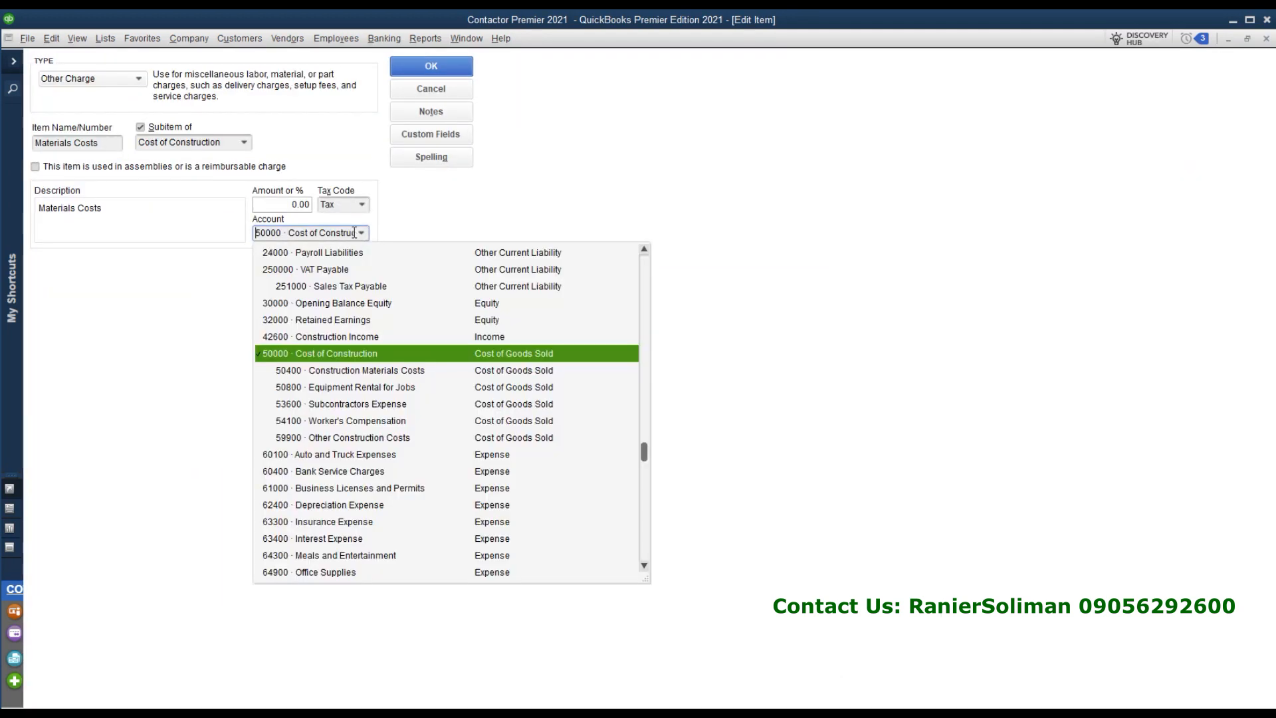
left_click(357, 373)
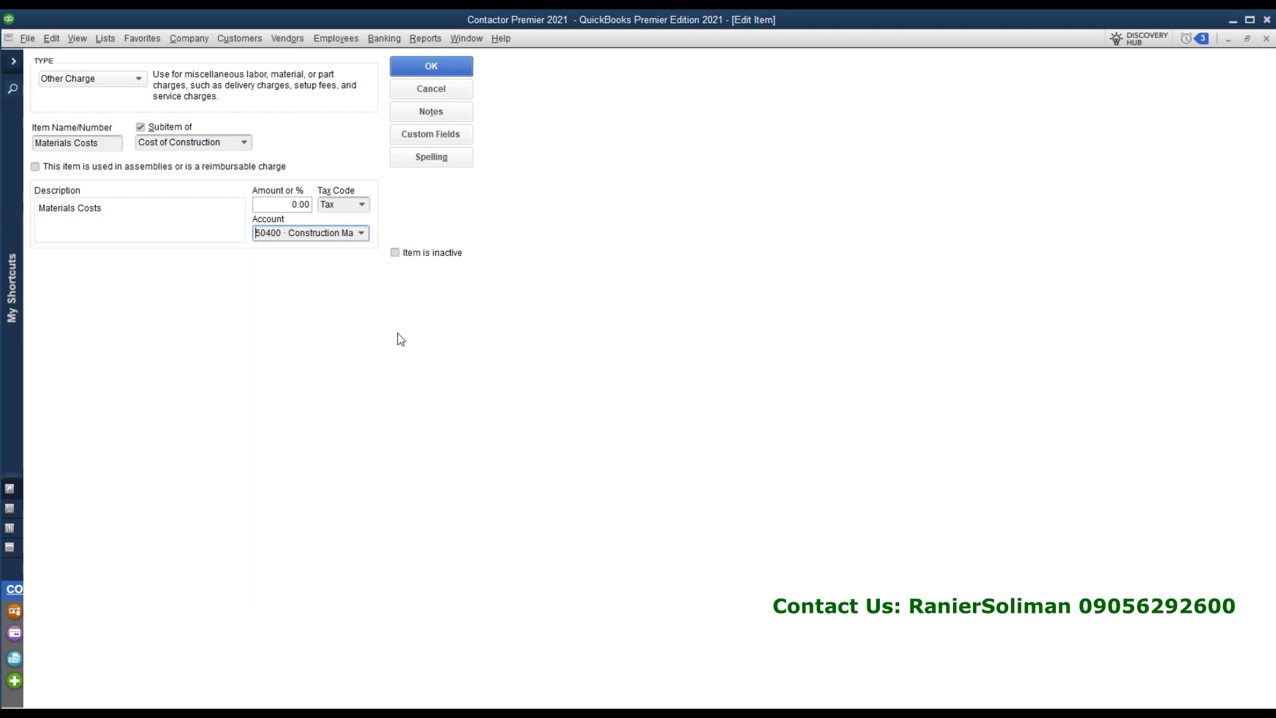
left_click(419, 72)
left_click(592, 286)
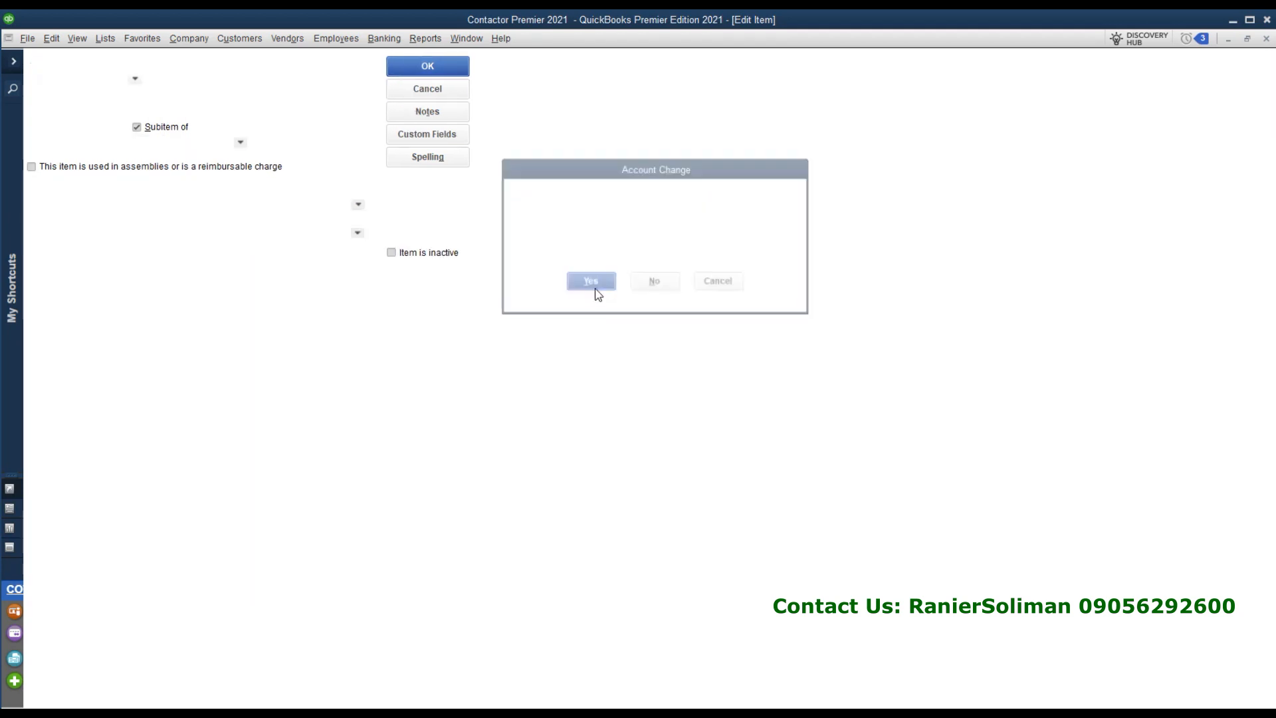
- Link the Subcontractors Expense subitem to account 53600 · Subcontractors Expense and save the item
right_click(101, 223)
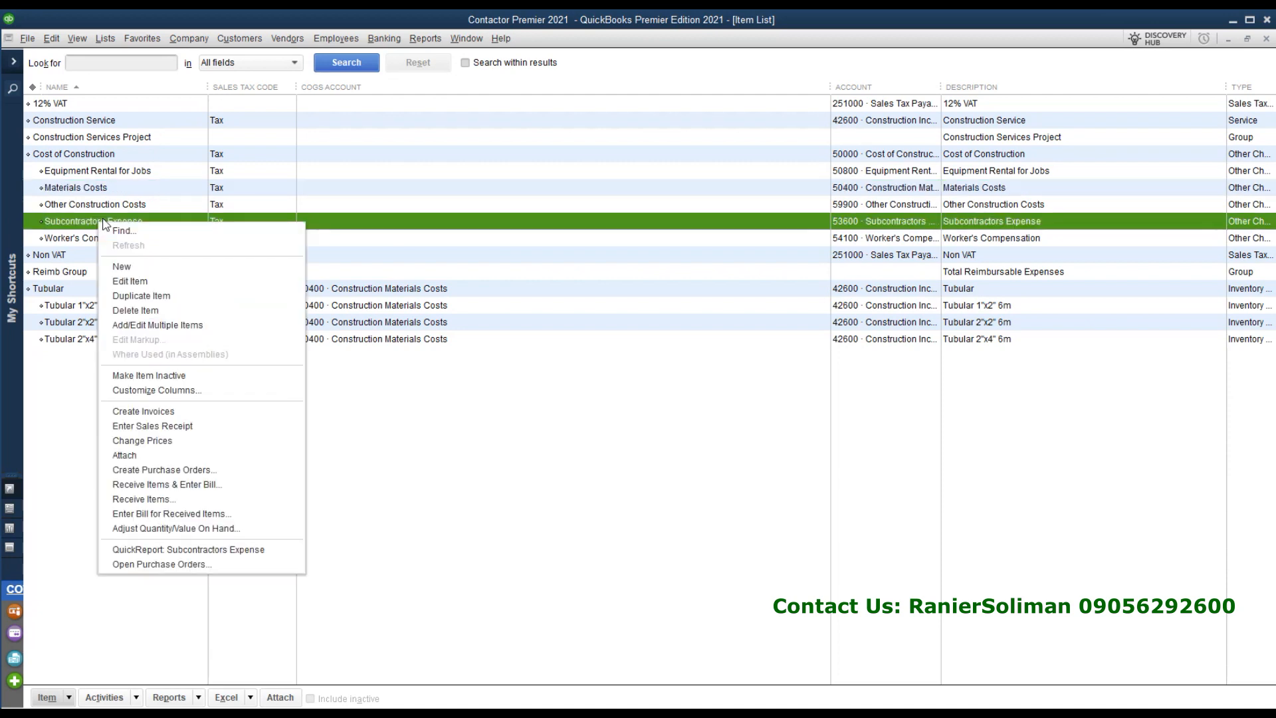
left_click(157, 289)
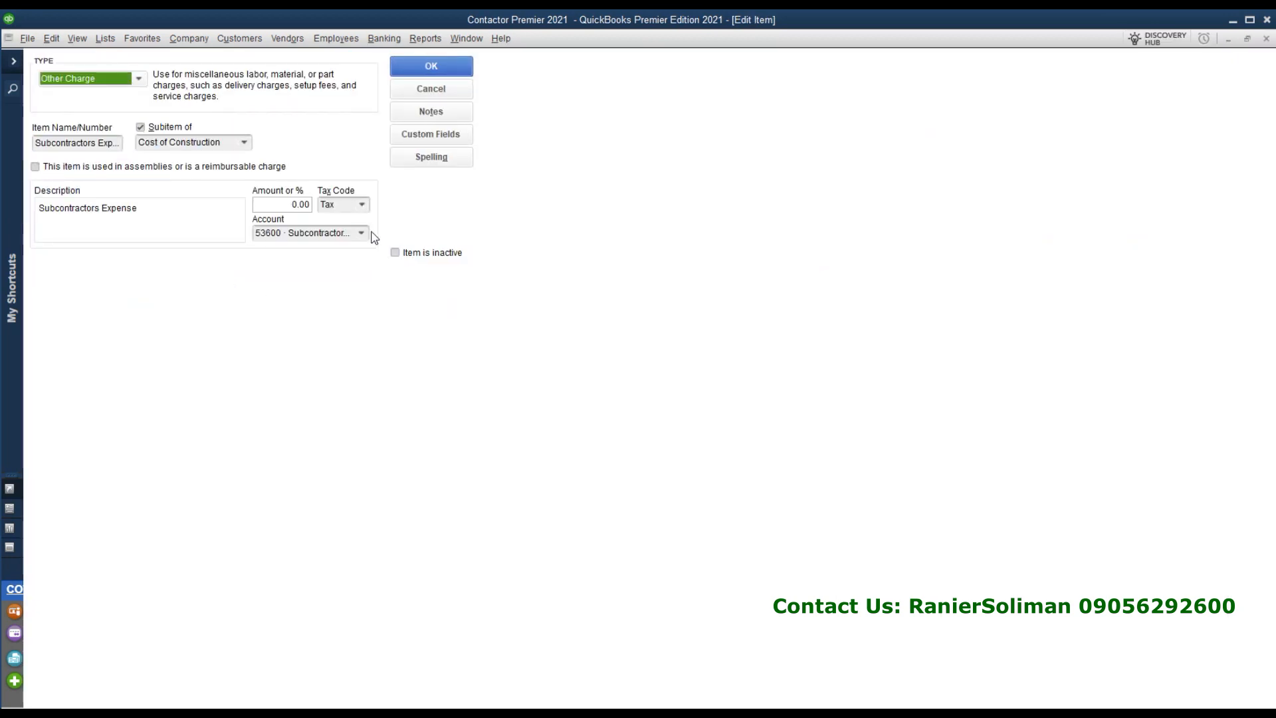
left_click(358, 234)
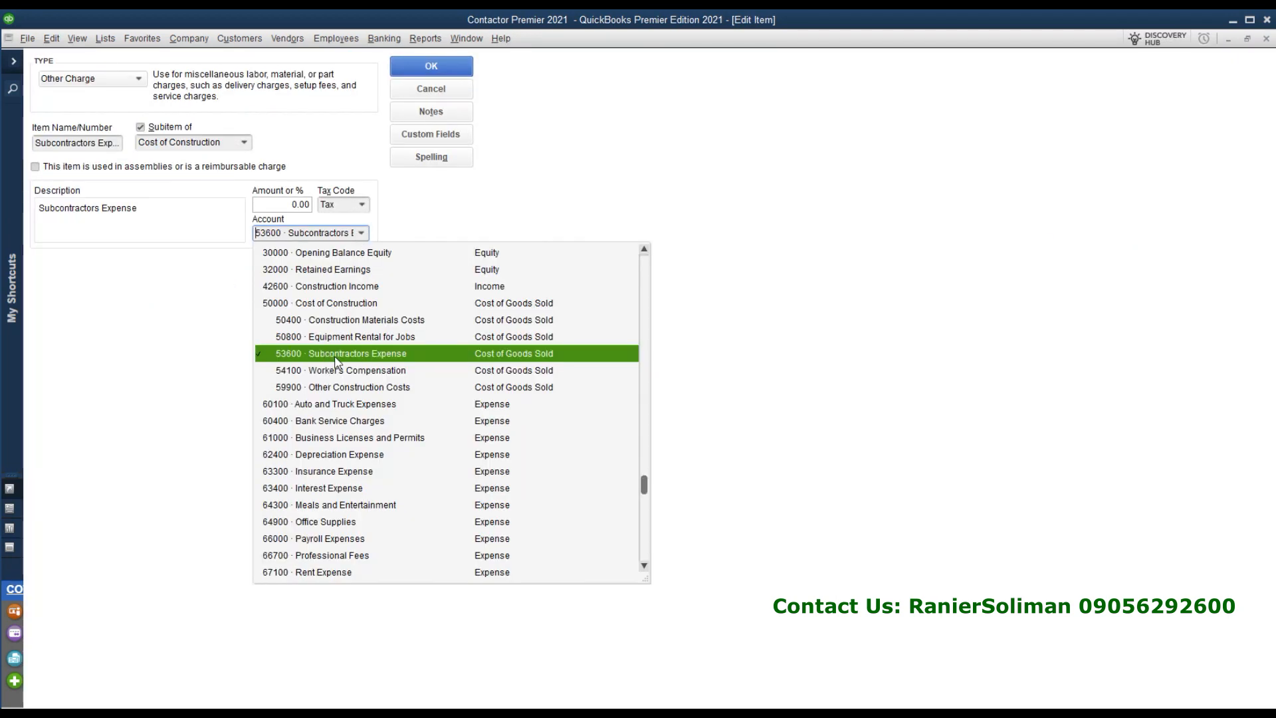
left_click(334, 356)
left_click(410, 69)
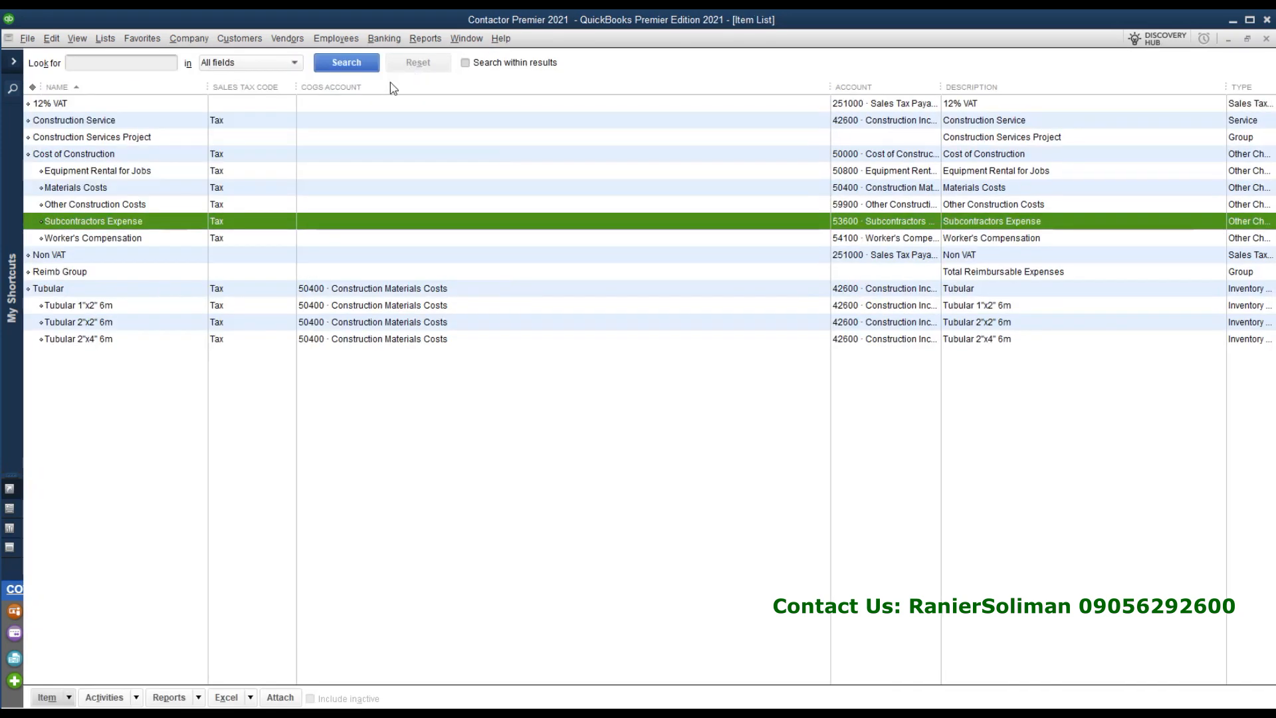
- Link the Worker's Compensation subitem to account 54100 · Worker's Compensation and save the item
right_click(93, 239)
left_click(122, 300)
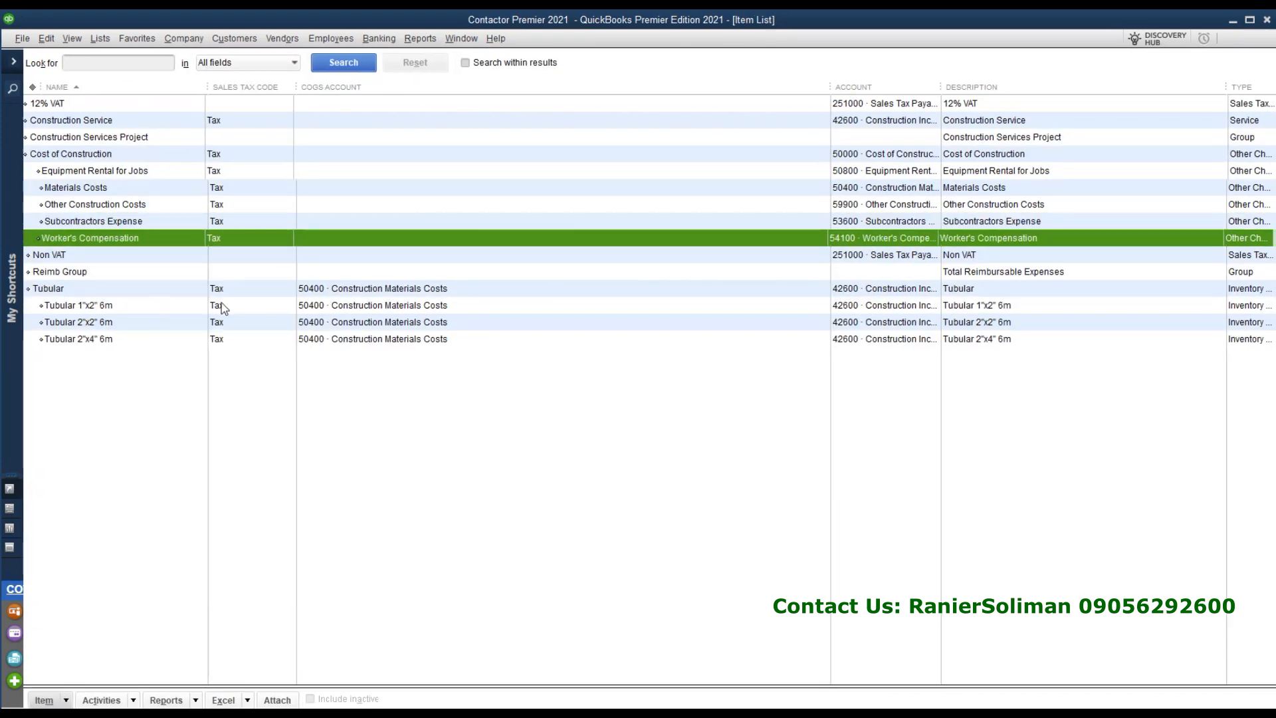
left_click(363, 234)
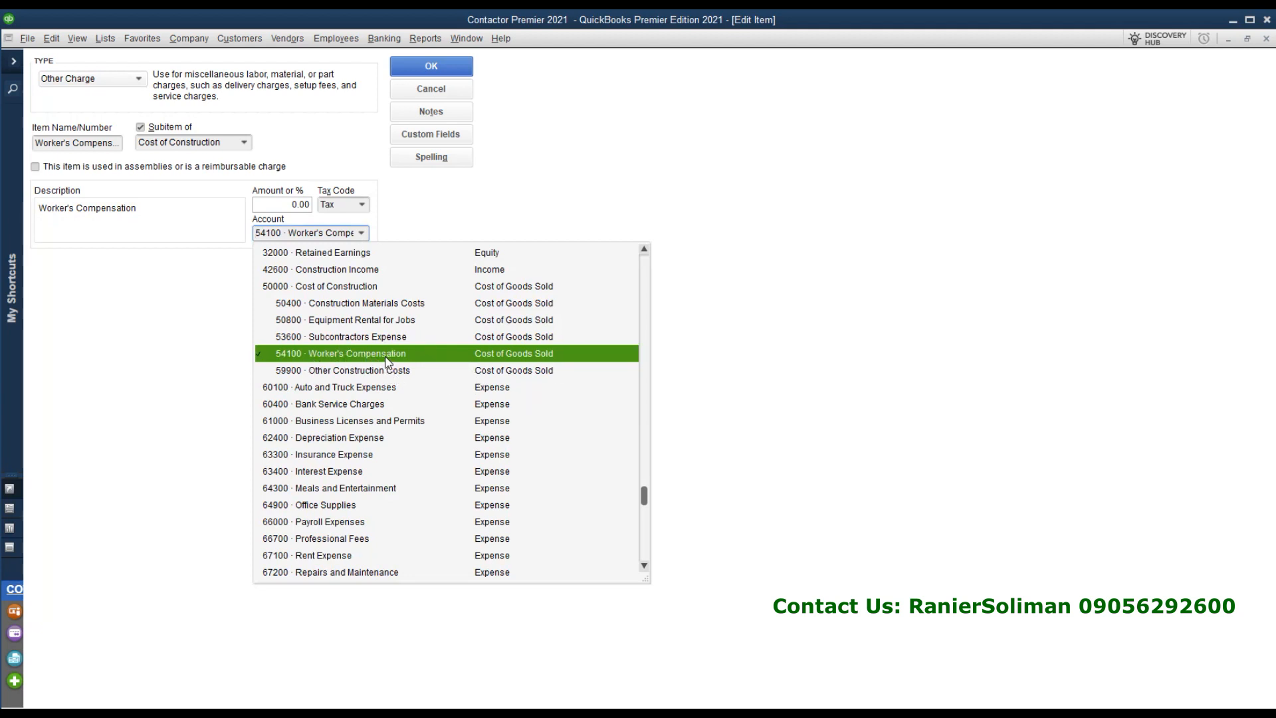
left_click(429, 360)
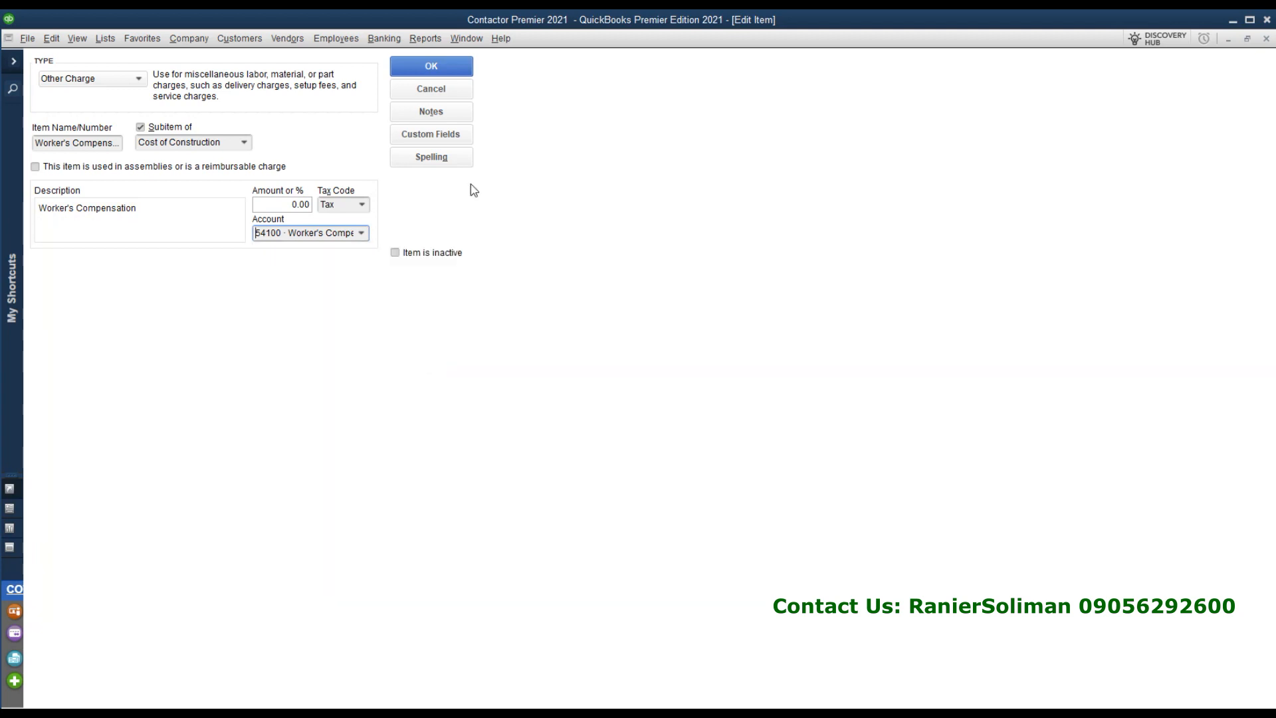
left_click(430, 67)
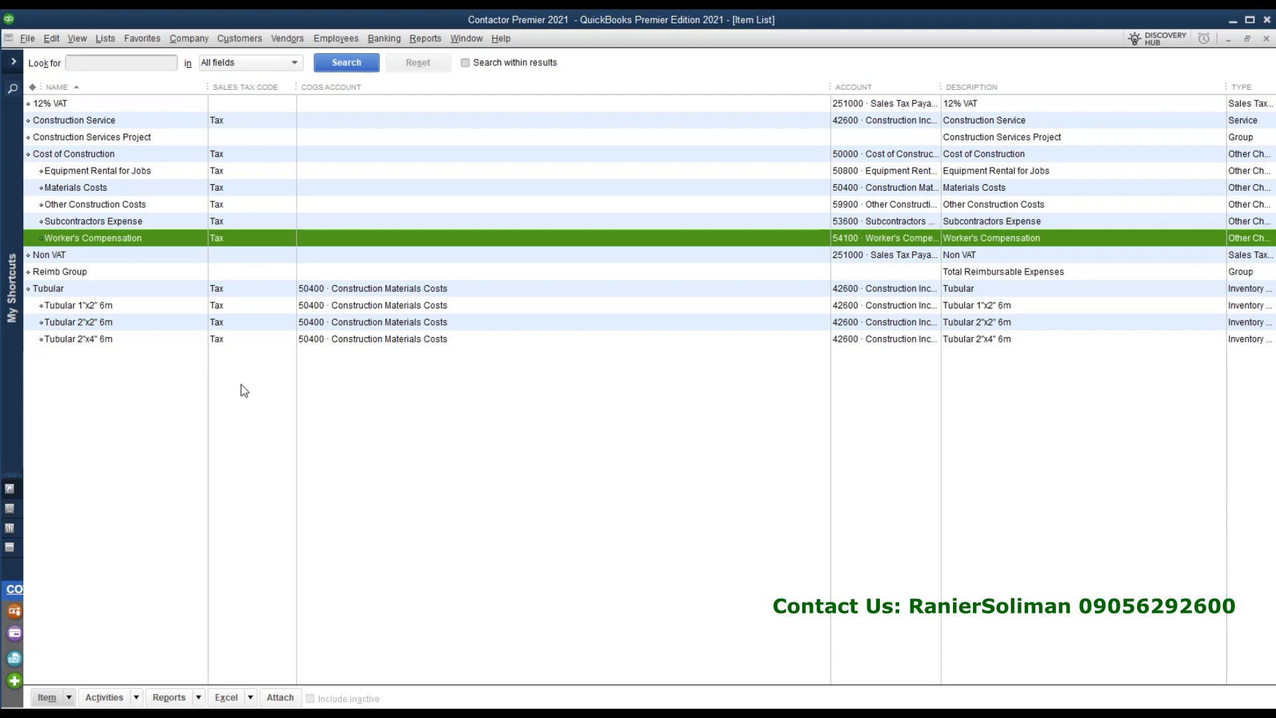
- Narrow the item list's COGS Account column and widen the Account column enough to show full account names, and go through the Tubular items
left_click_drag(831, 87, 536, 108)
left_click_drag(685, 87, 787, 87)
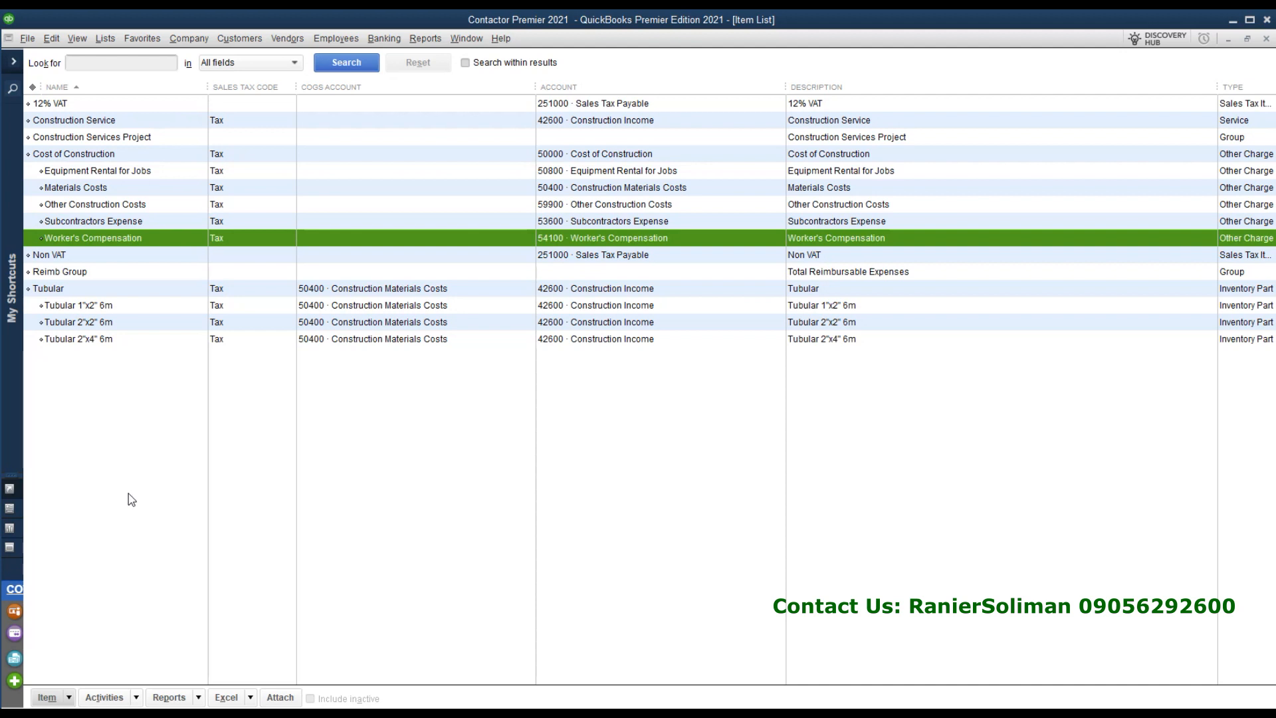
left_click(232, 464)
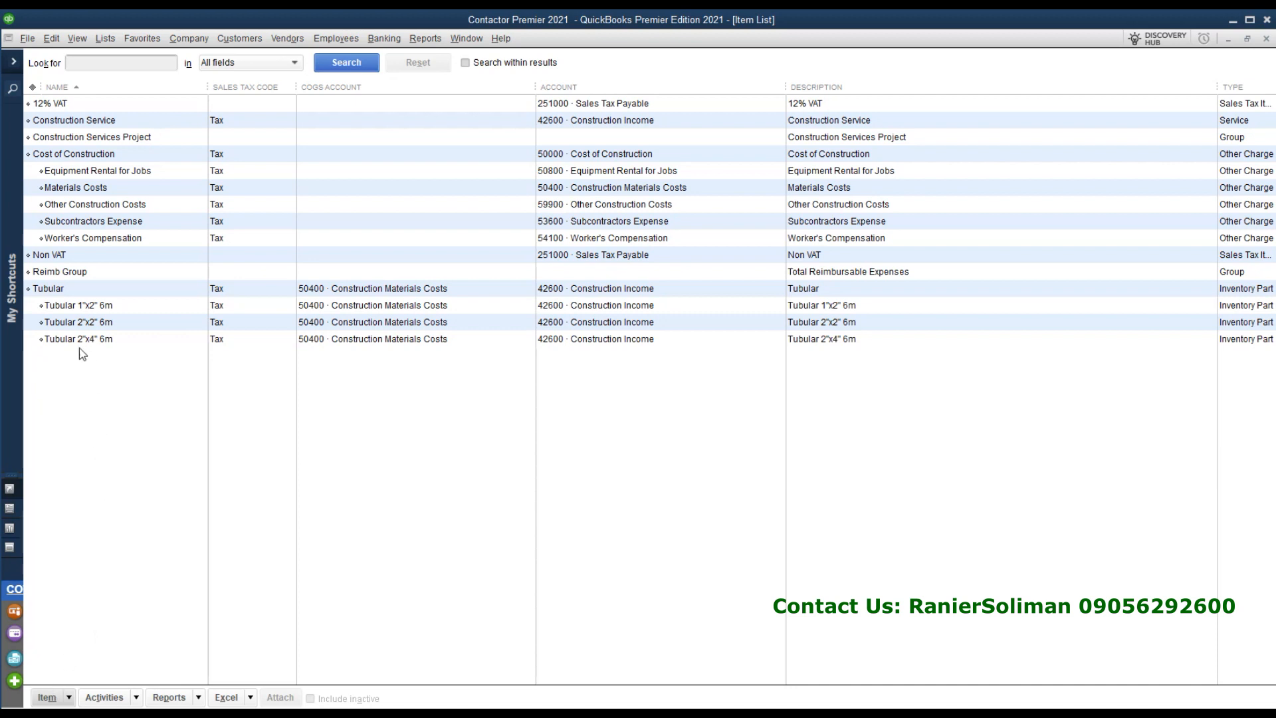
left_click(83, 308)
left_click(86, 292)
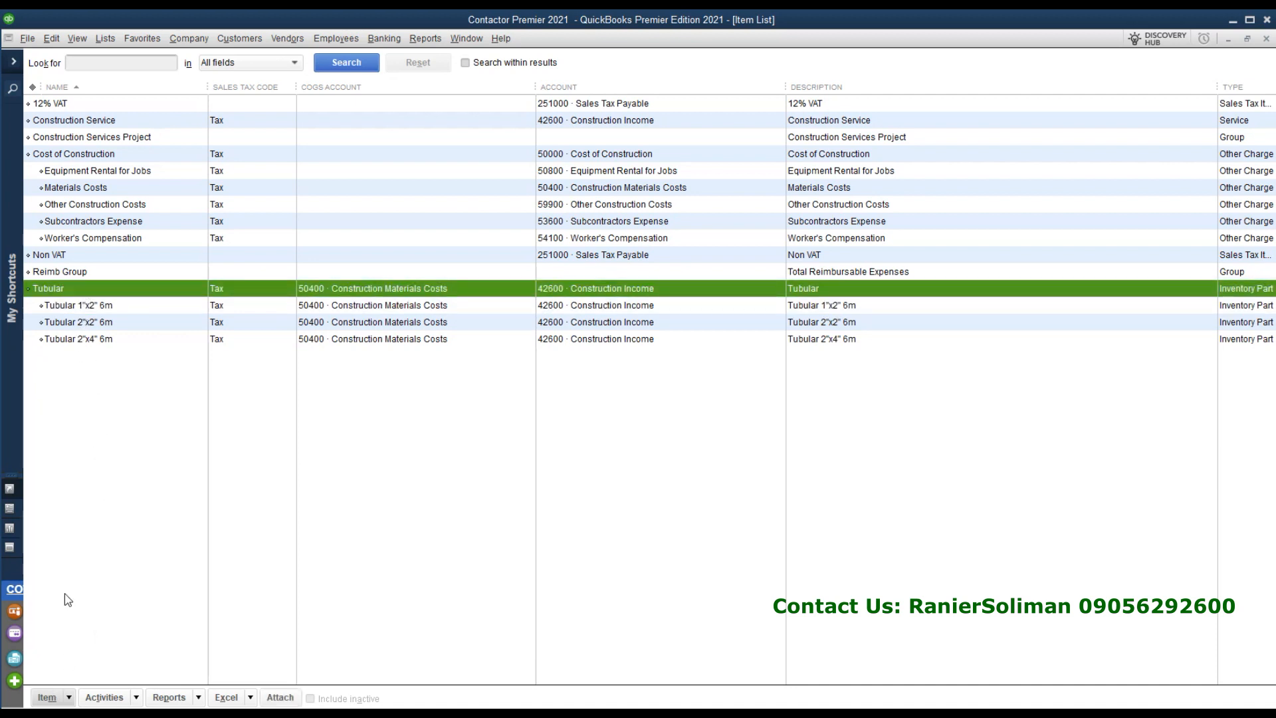
left_click(47, 697)
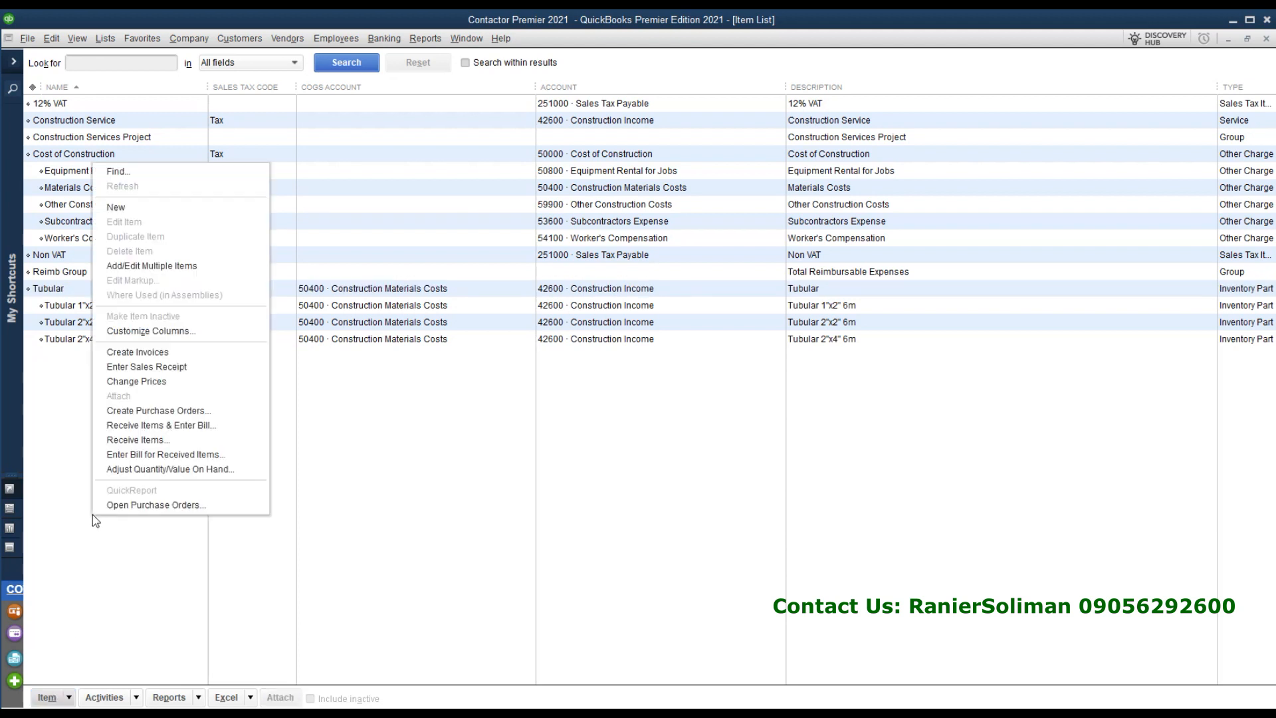
left_click(115, 210)
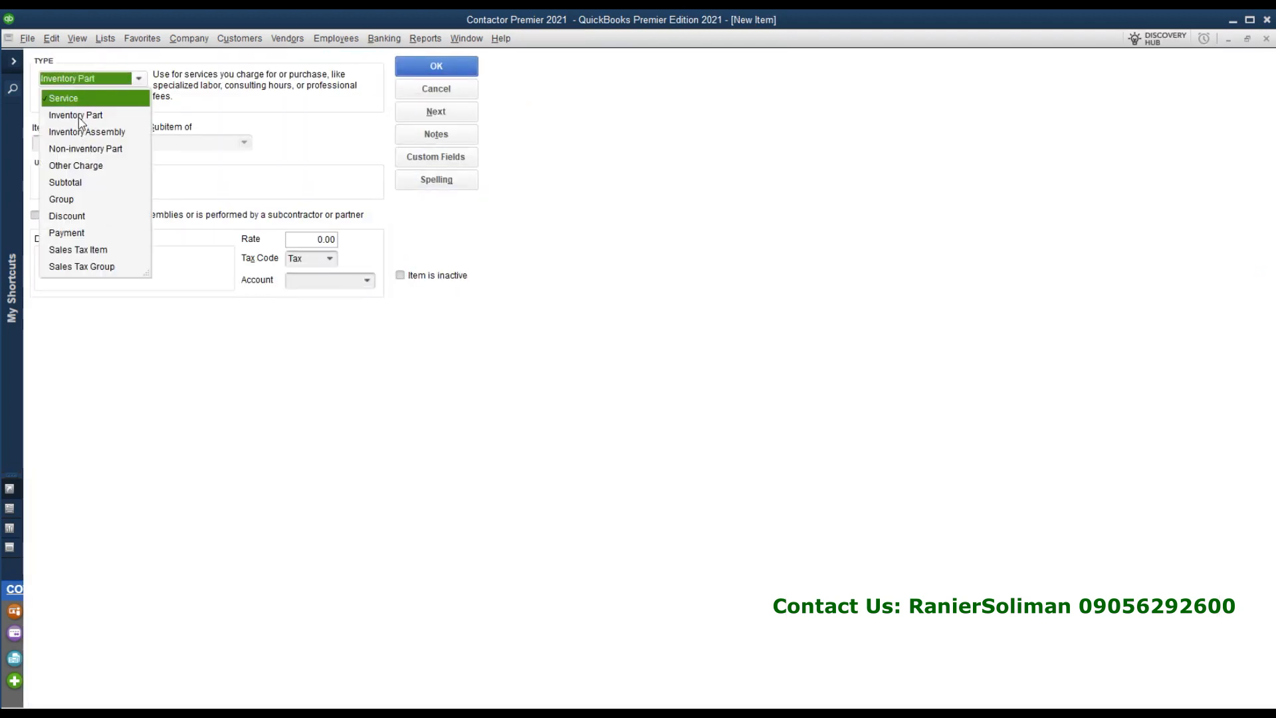
left_click(80, 117)
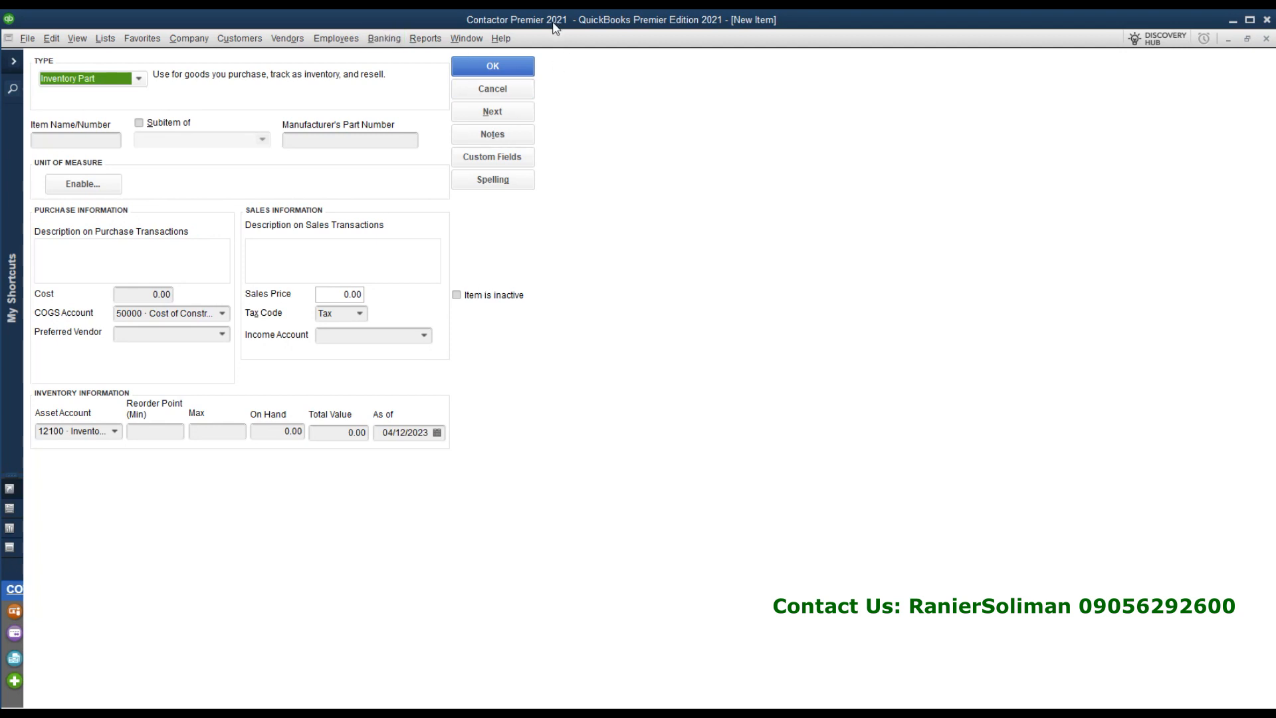
left_click(496, 89)
- Open the Tubular inventory part for editing and select 42600 · Construction Income as its income account
right_click(67, 293)
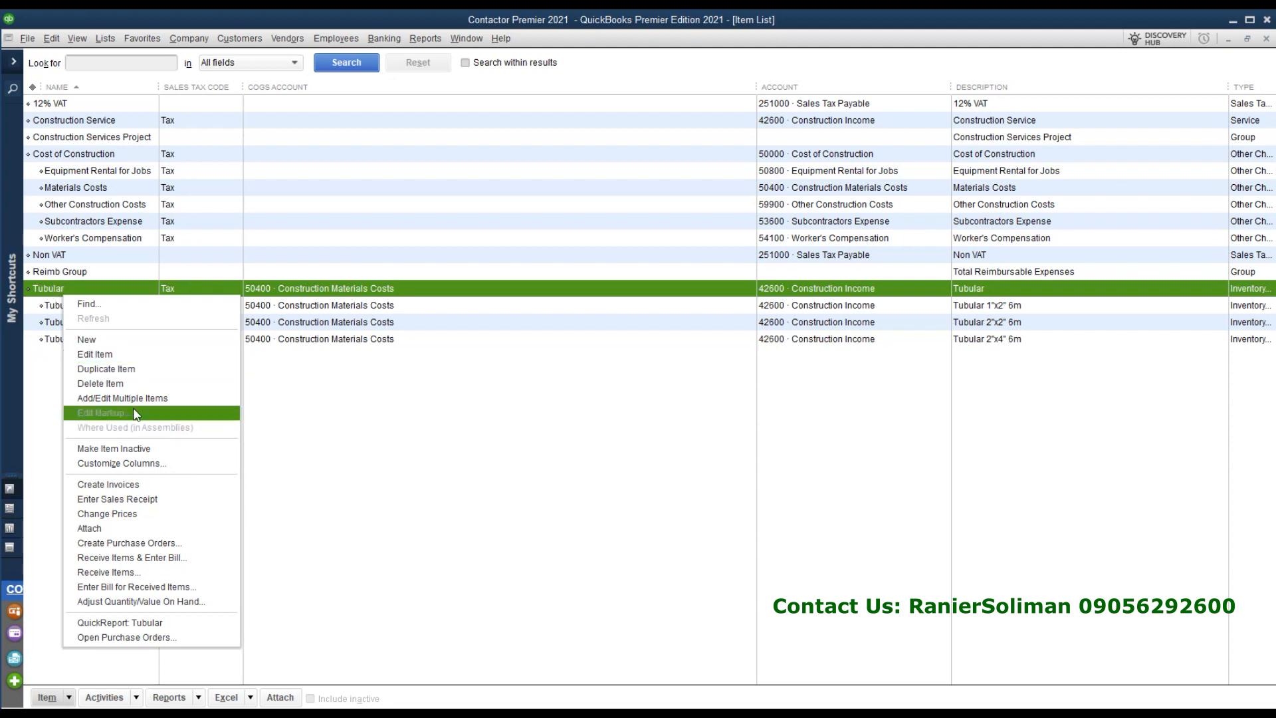
left_click(118, 356)
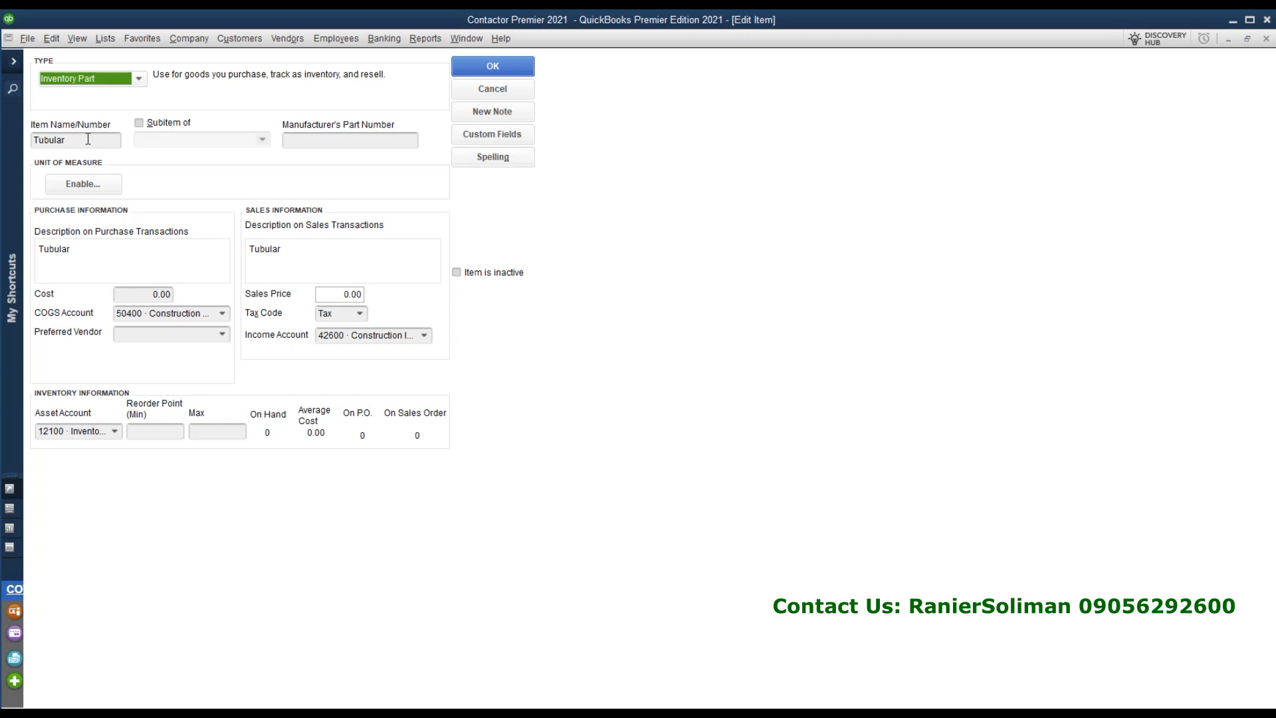
left_click(84, 141)
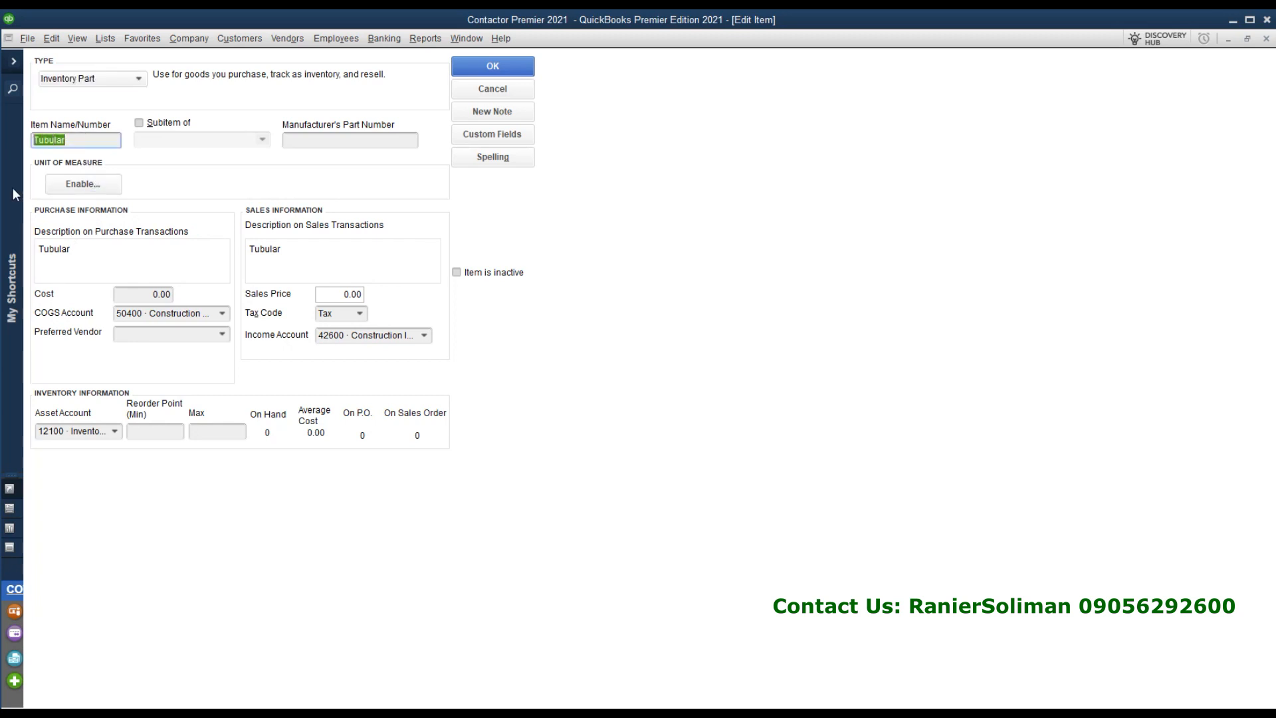
left_click(95, 252)
left_click(424, 336)
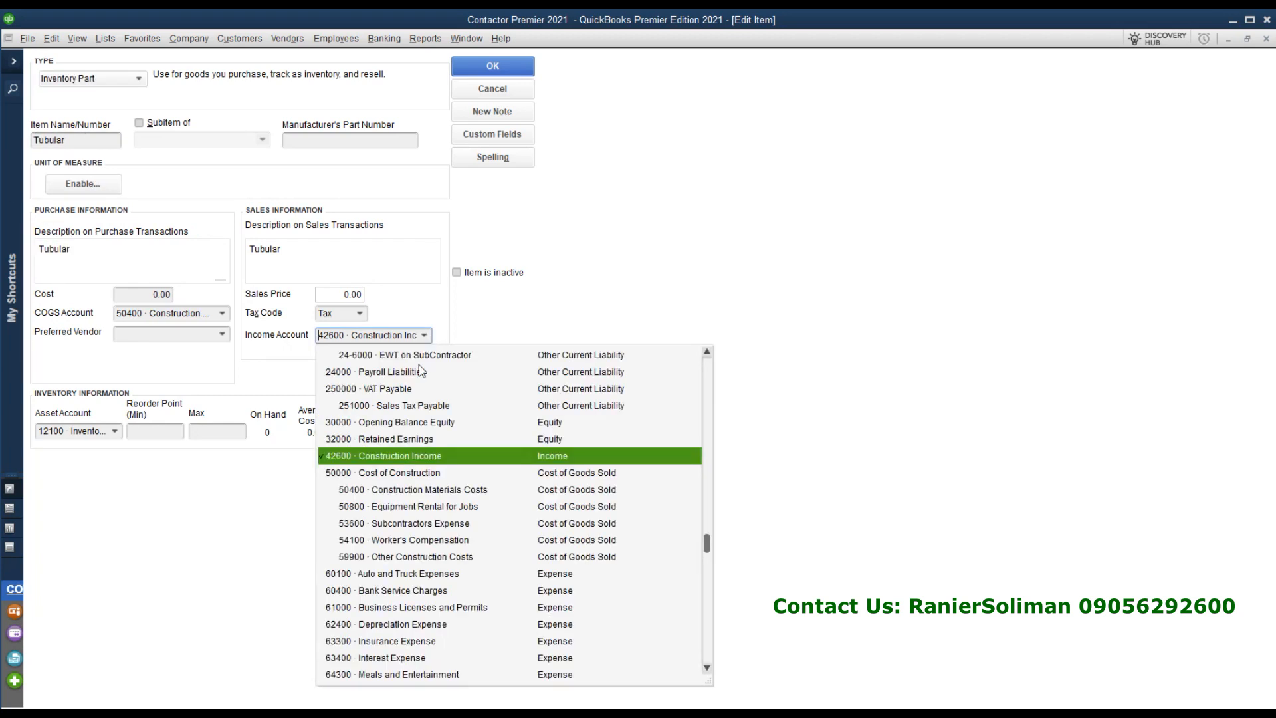
left_click(468, 458)
- Check which COGS account and inventory asset account the Tubular item uses, and save the item
left_click(222, 314)
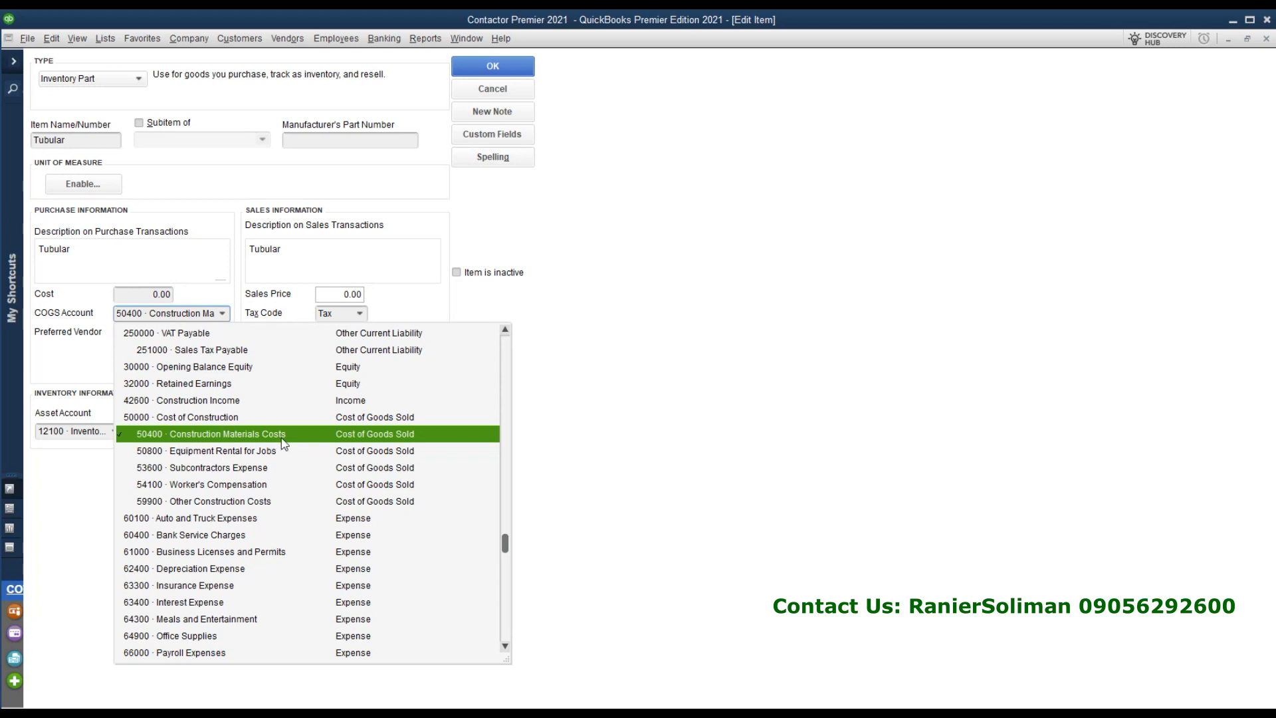
left_click(88, 531)
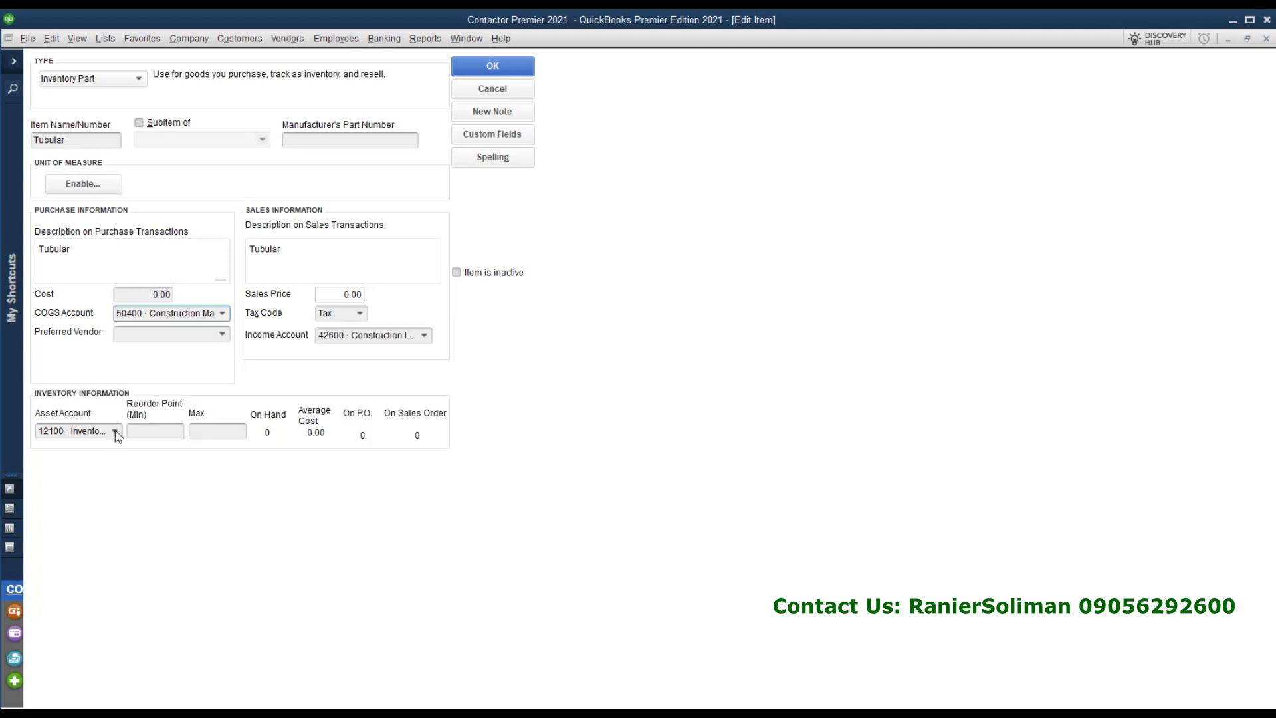
left_click(116, 432)
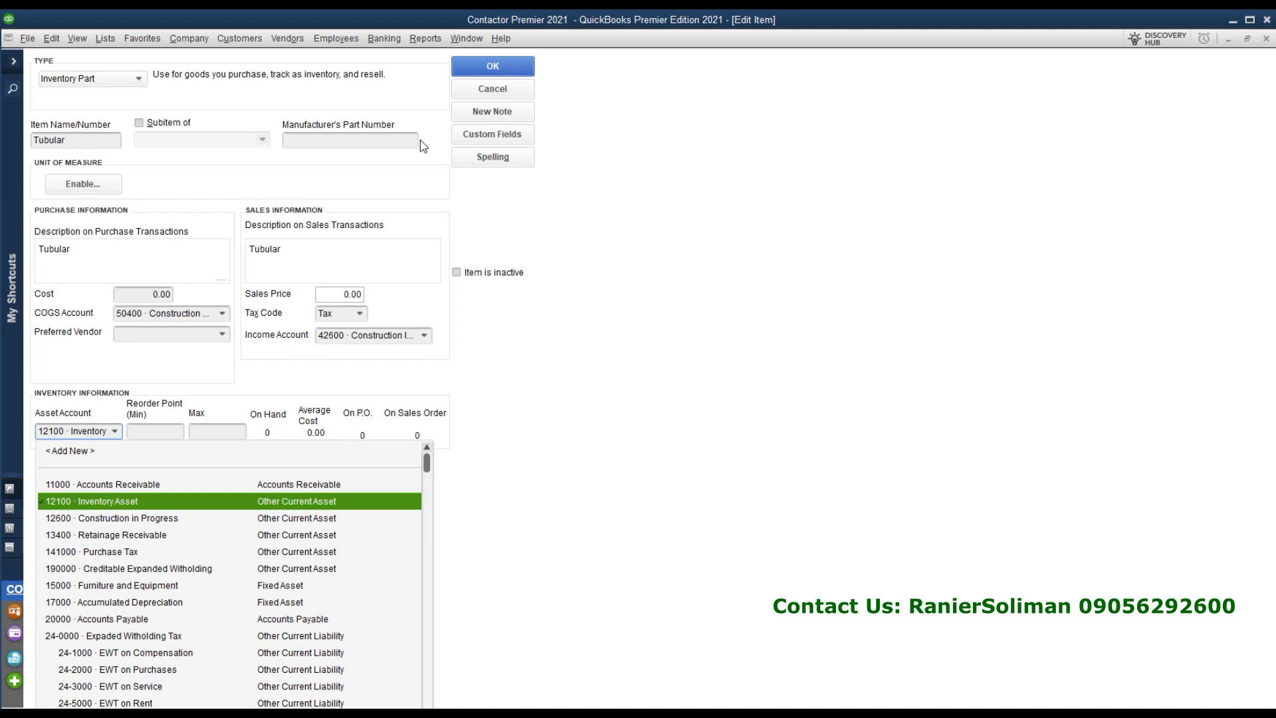
left_click(463, 67)
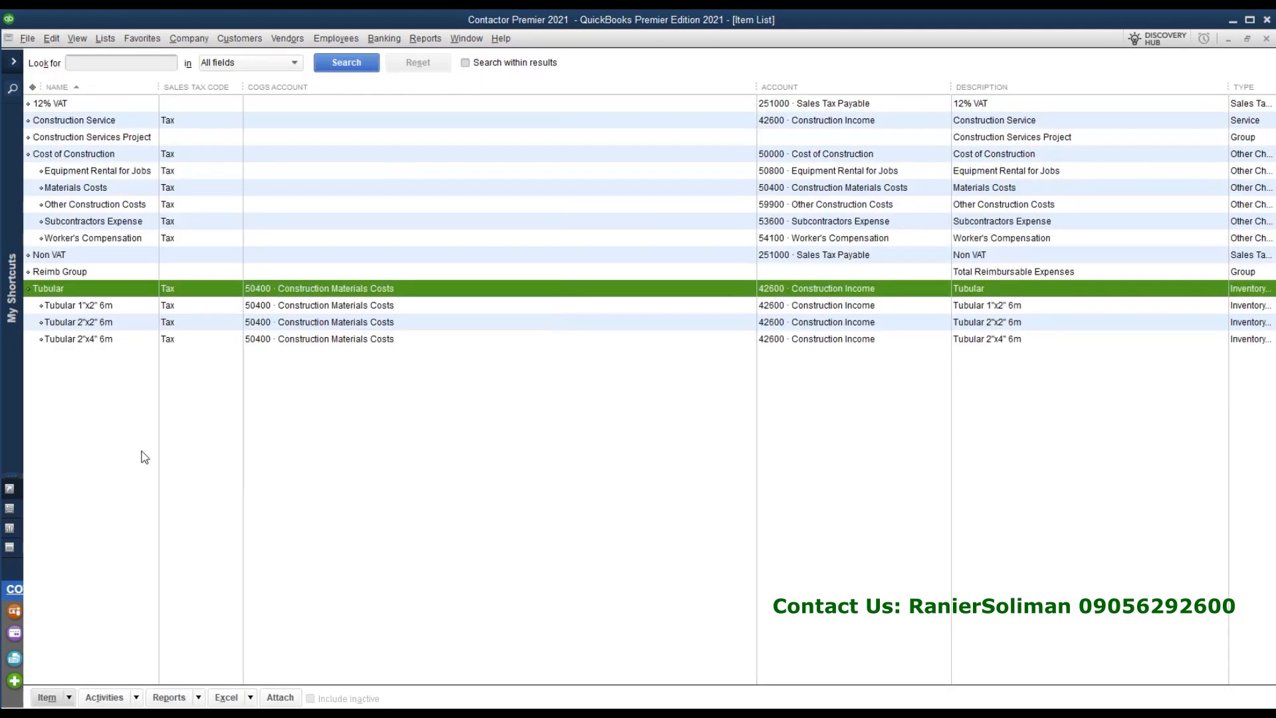
- Open the Tubular 1"x2" 6m item, check that it is a subitem of Tubular, and select 42600 · Construction Income as its income account
left_click(105, 324)
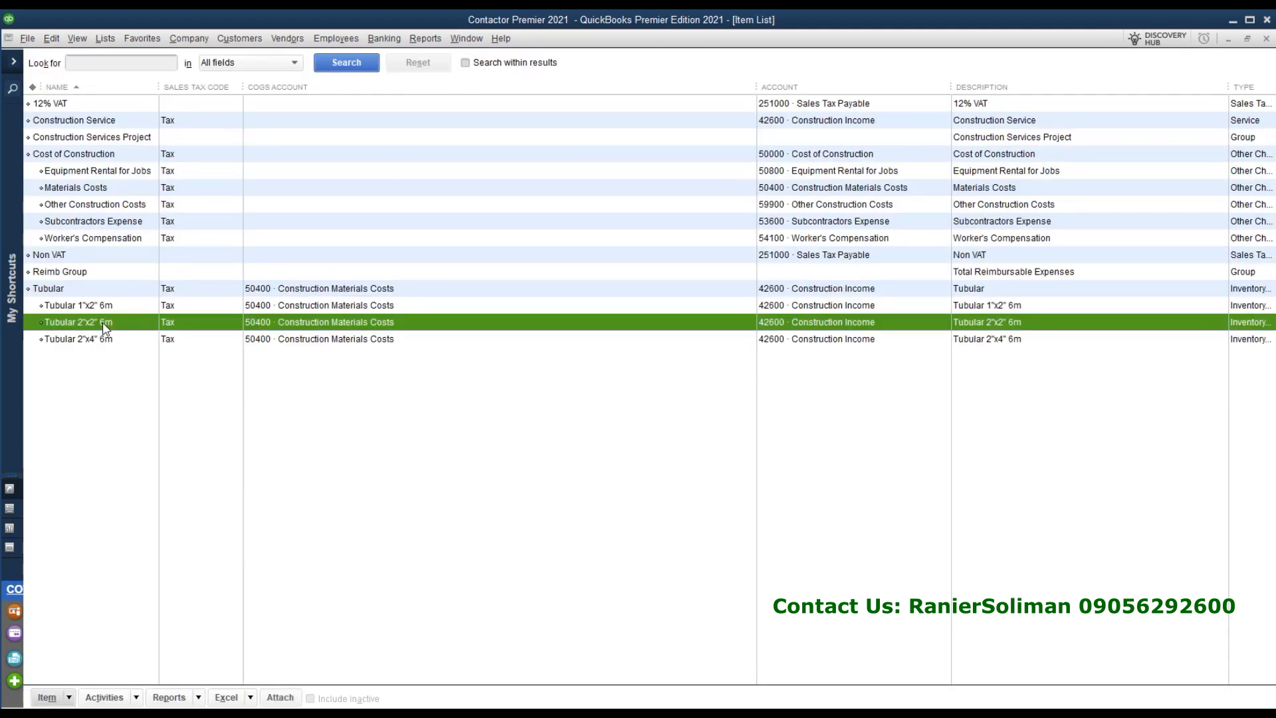
right_click(44, 305)
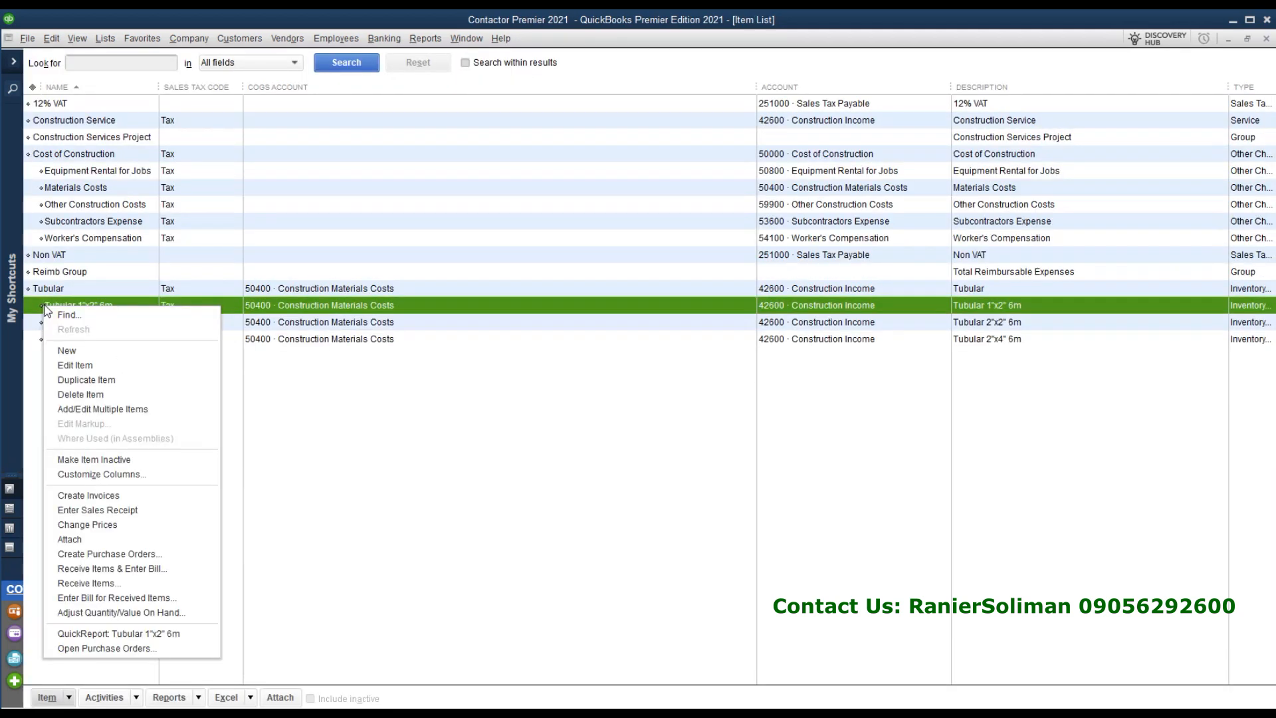
left_click(88, 366)
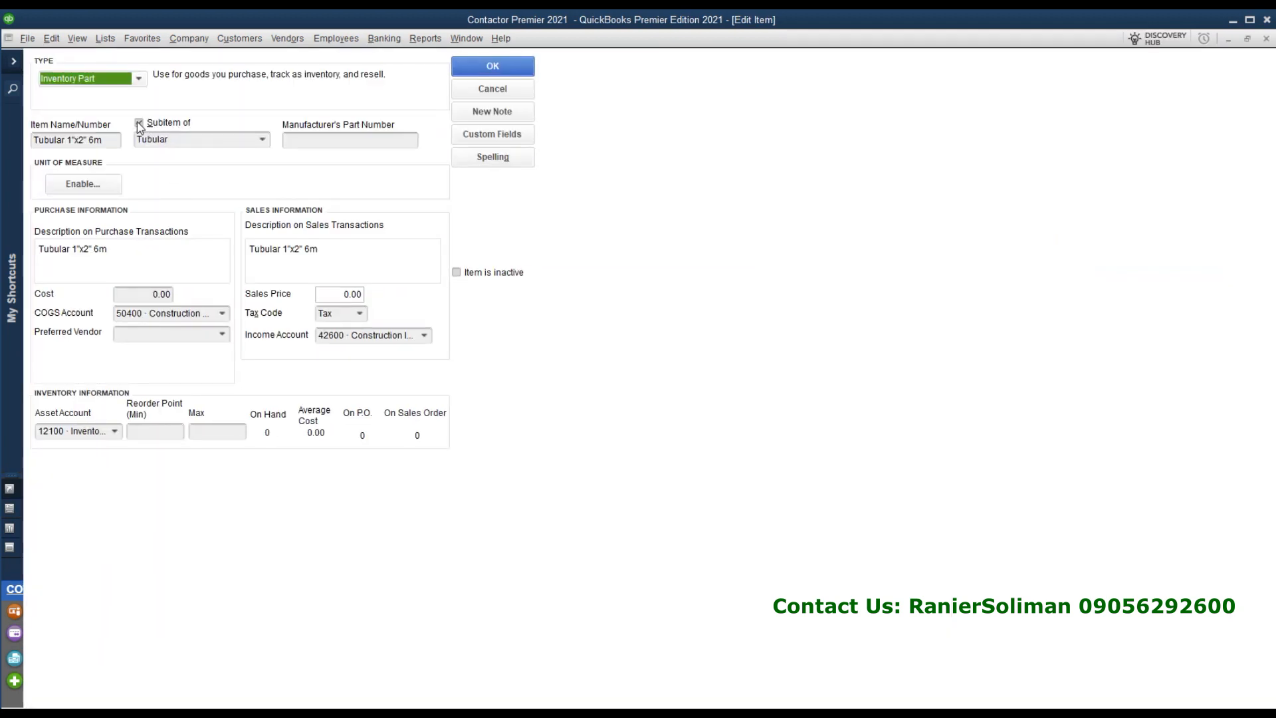
left_click(262, 139)
left_click(158, 197)
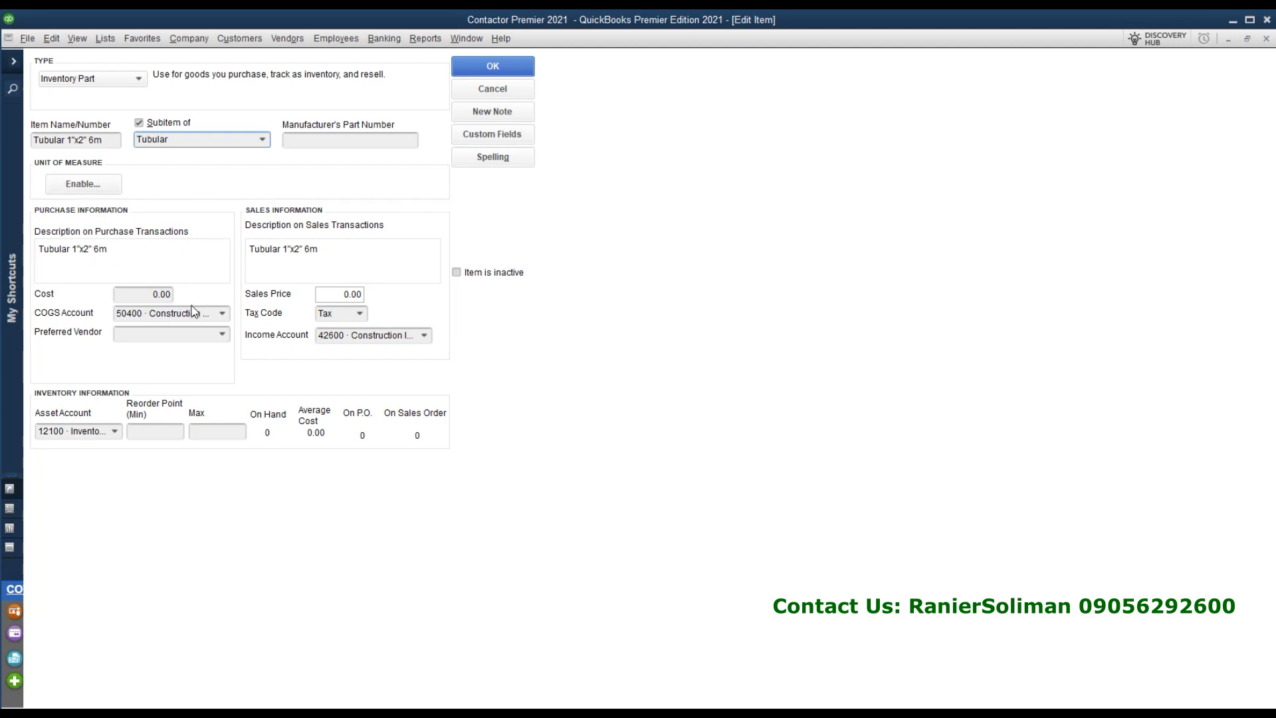
left_click(424, 335)
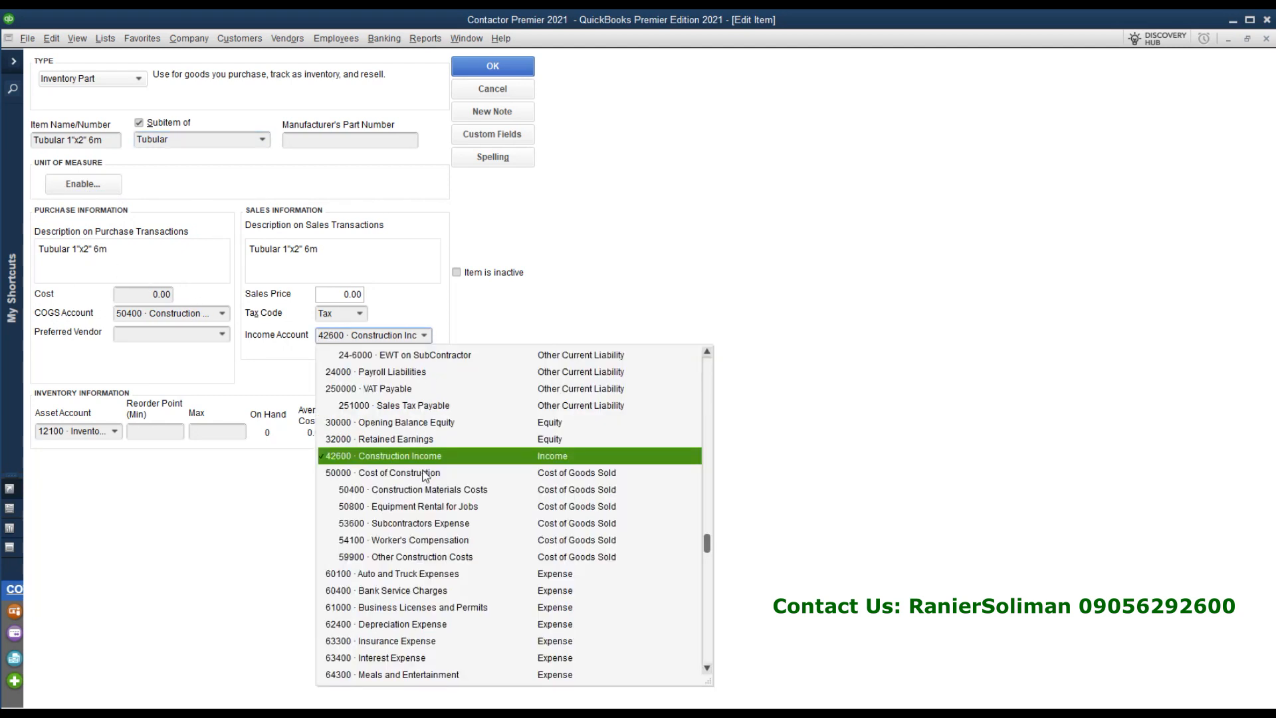
left_click(391, 455)
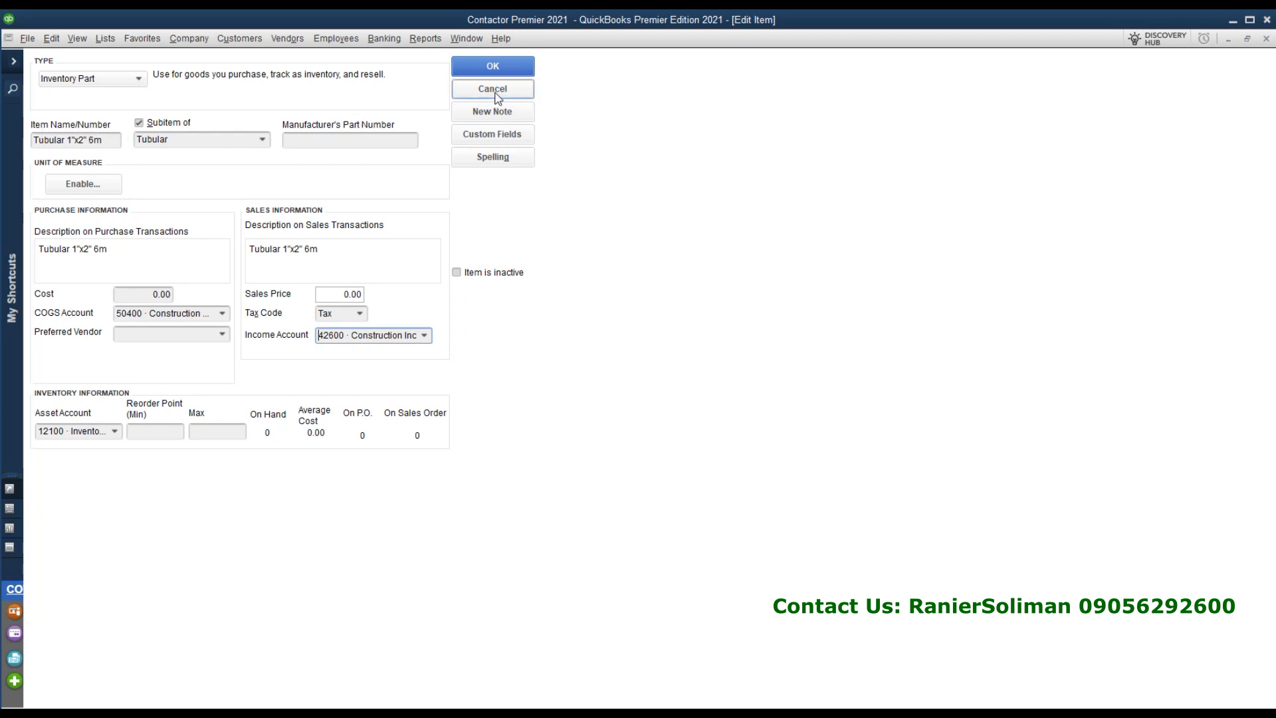
- Enable the single unit of measure per item feature, assign the Count unit Each (ea) to Tubular 1"x2" 6m, and save the item
left_click(84, 184)
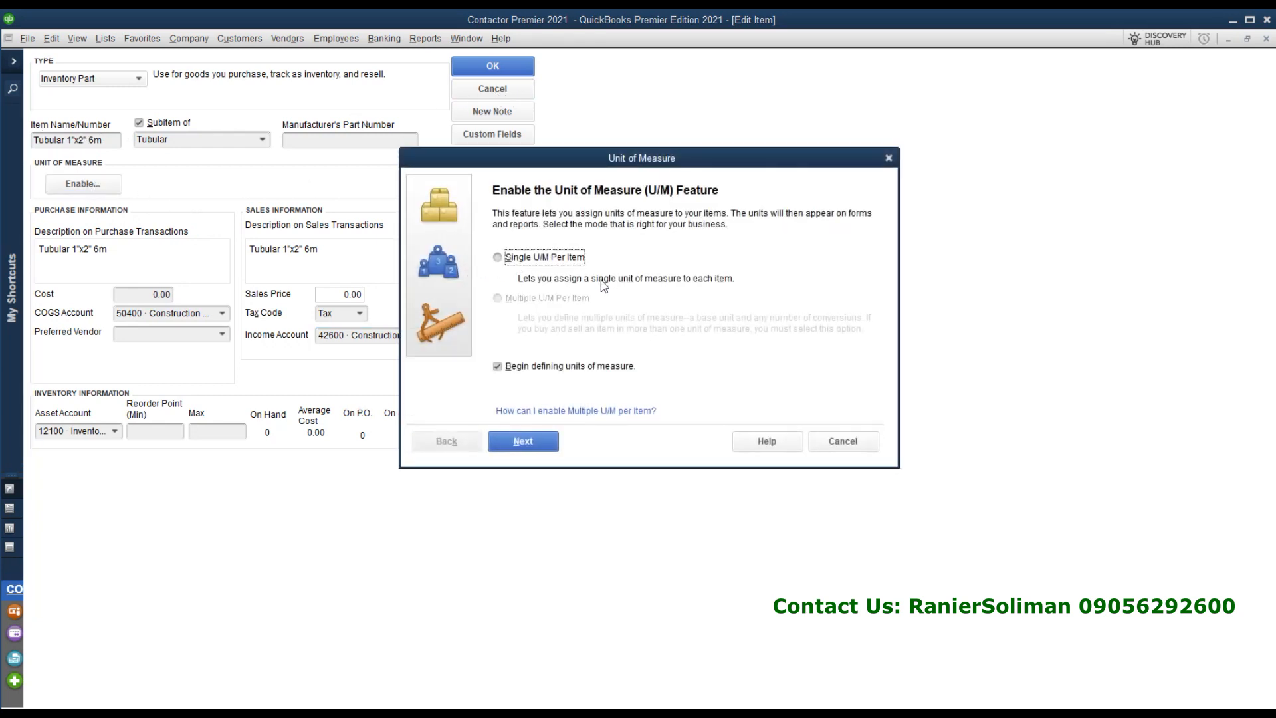
left_click(523, 442)
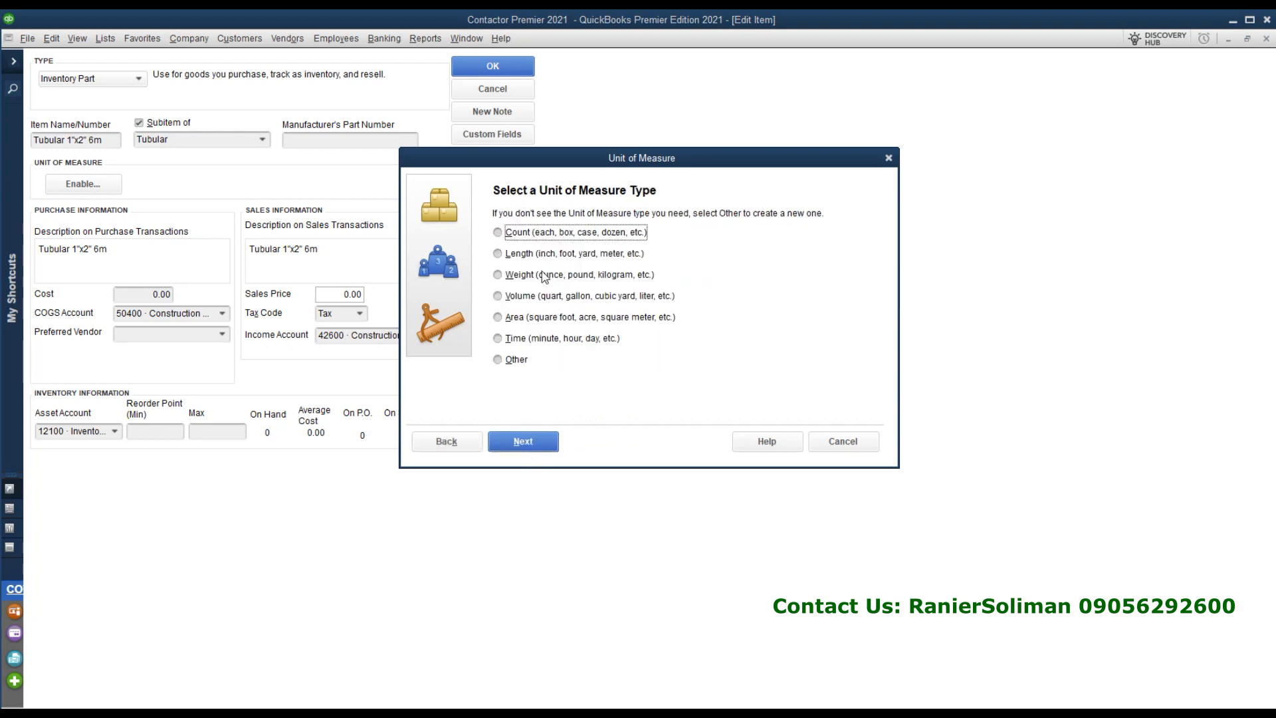
left_click(550, 448)
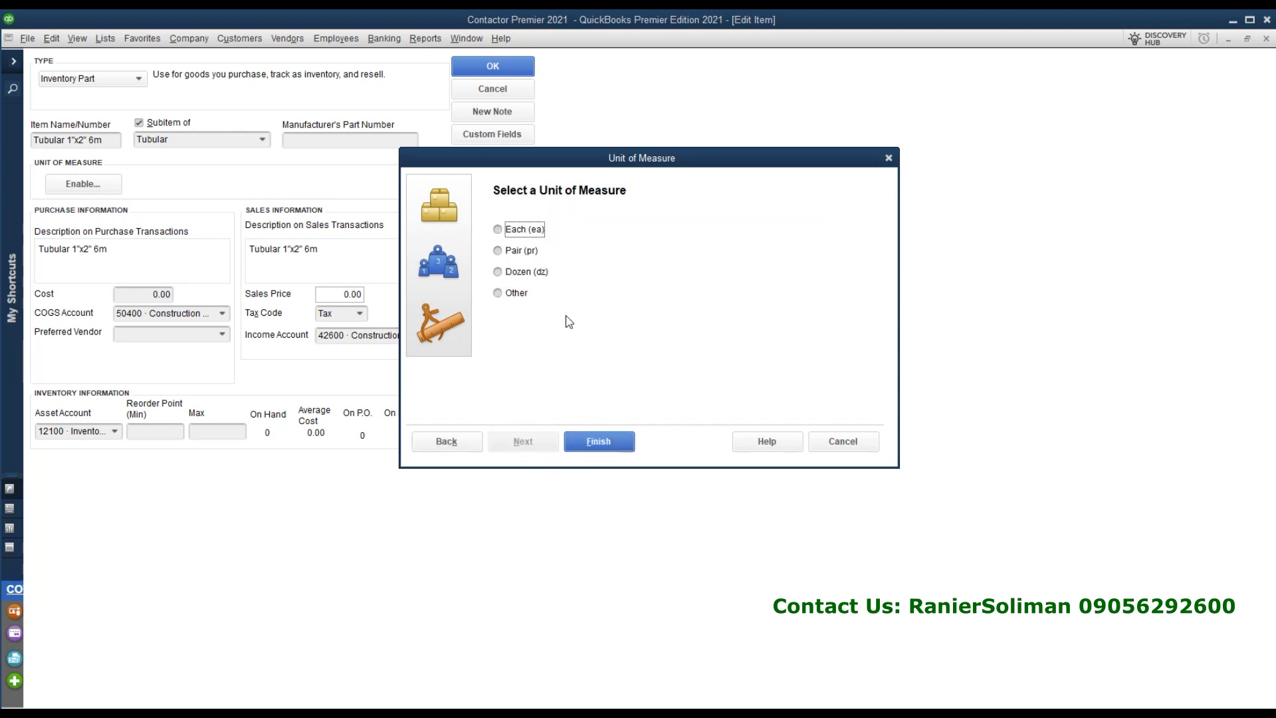
left_click(595, 441)
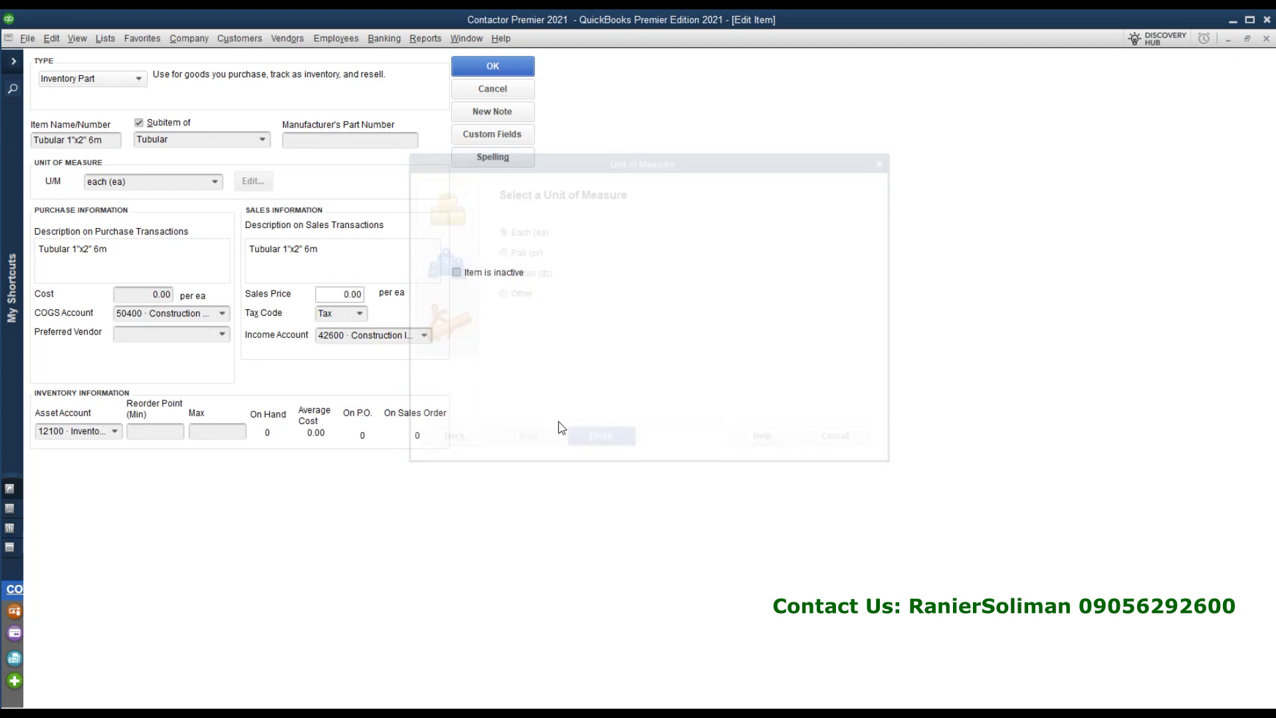
left_click(512, 70)
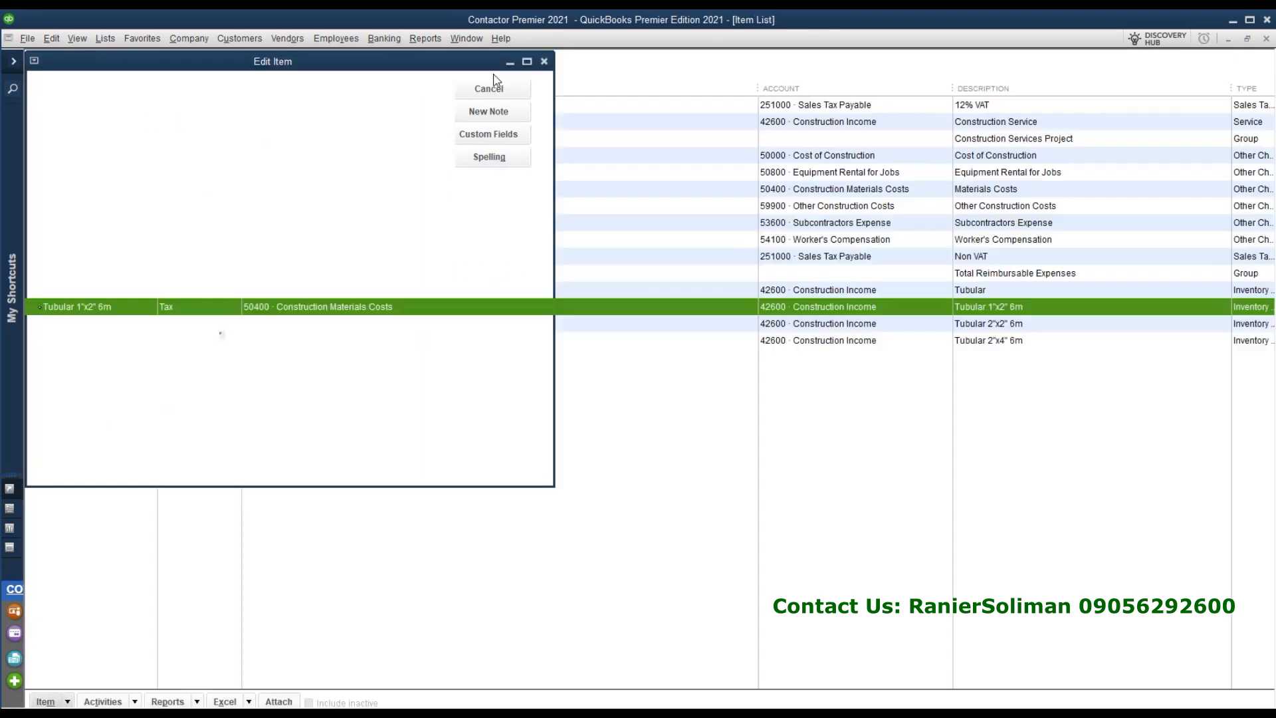
- Assign the unit of measure each (ea) to the Tubular 2"x2" 6m item and save it
right_click(114, 322)
left_click(143, 381)
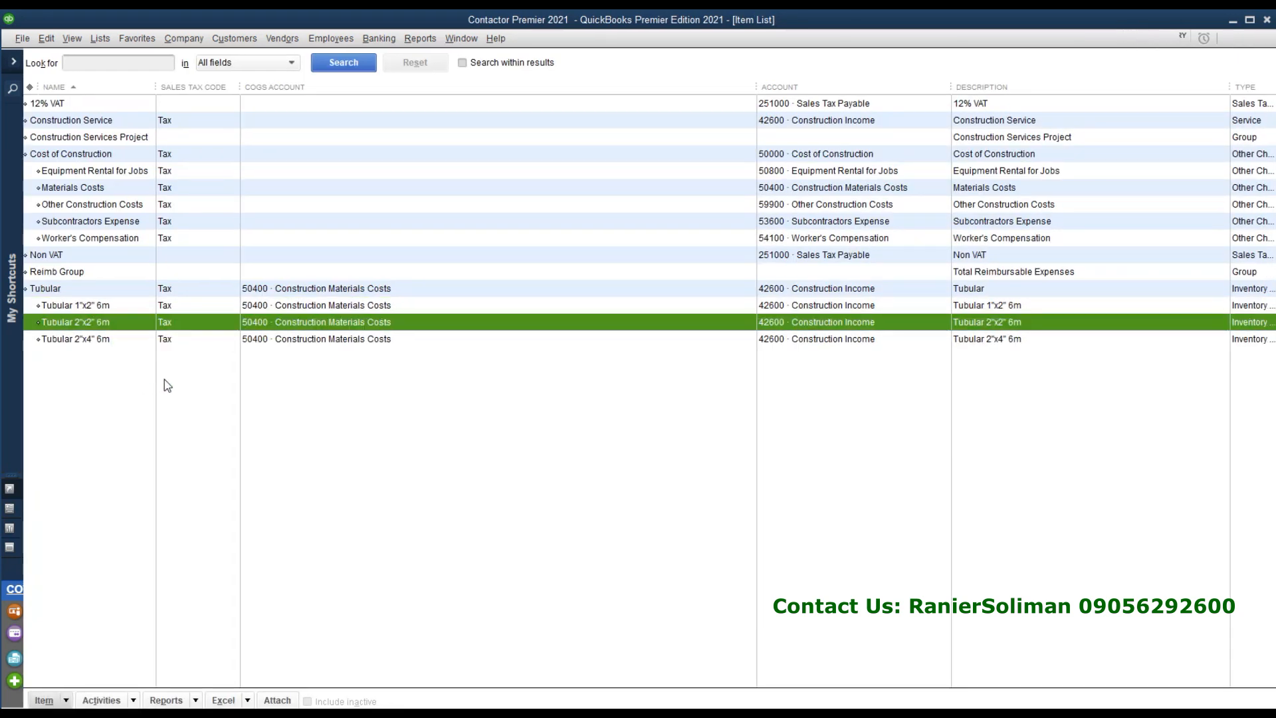
left_click(215, 181)
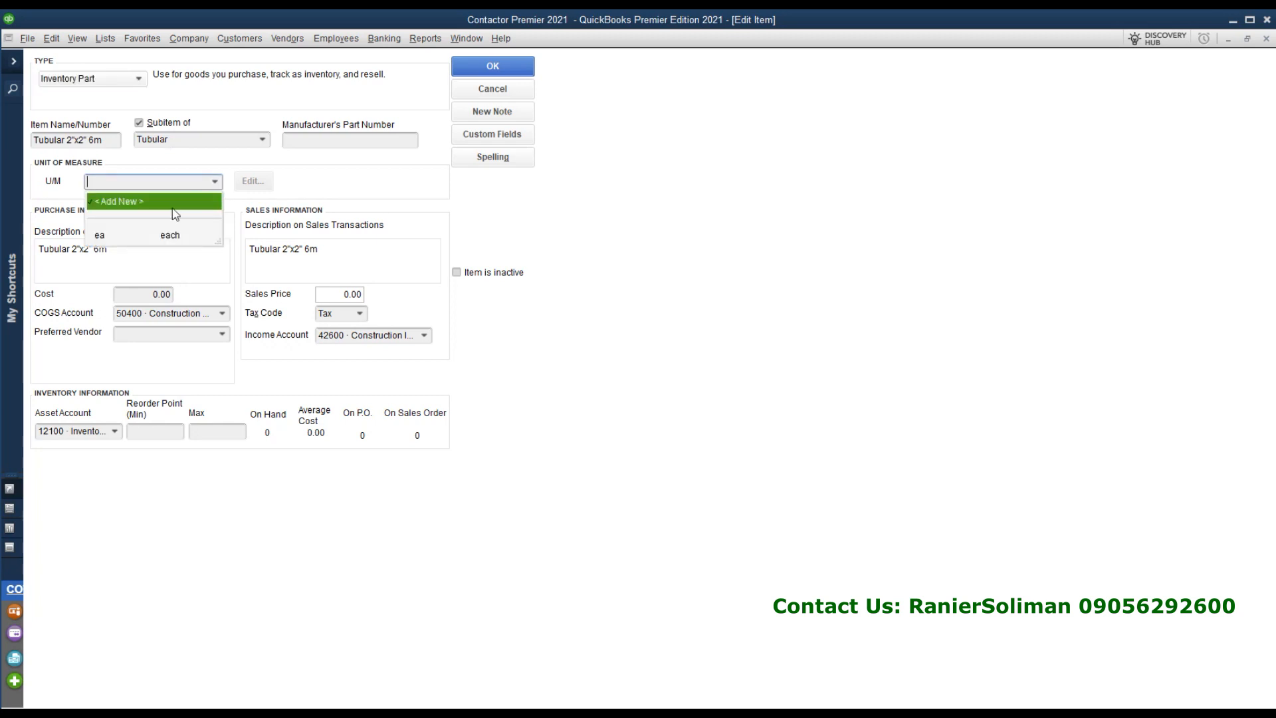
left_click(99, 236)
left_click(491, 71)
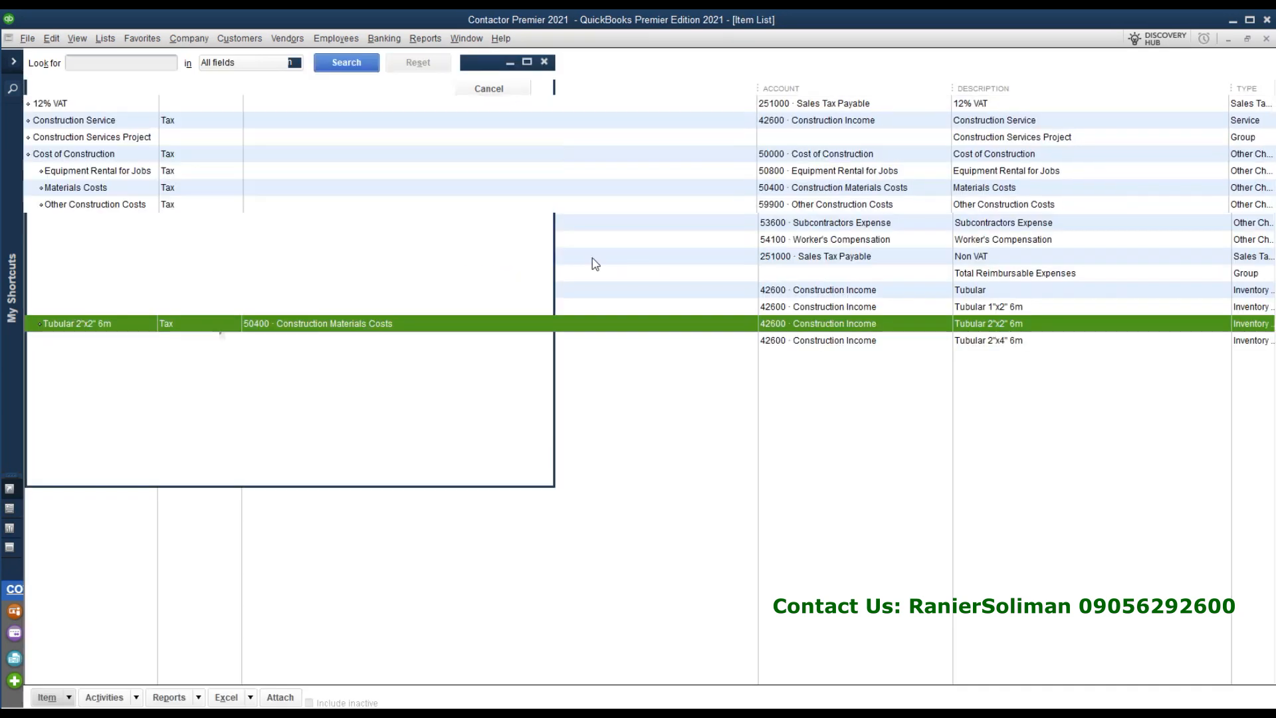
- Assign the unit of measure each (ea) to the Tubular 2"x4" 6m item and save it
right_click(121, 339)
left_click(145, 398)
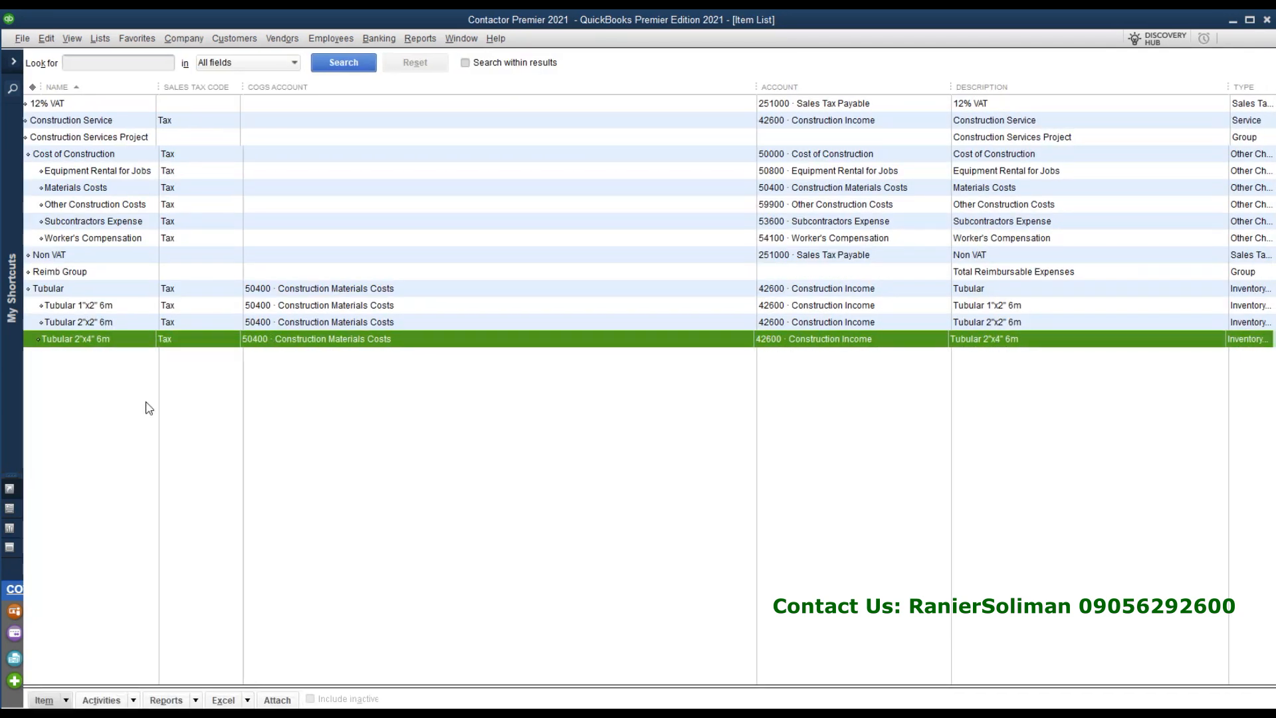
left_click(214, 182)
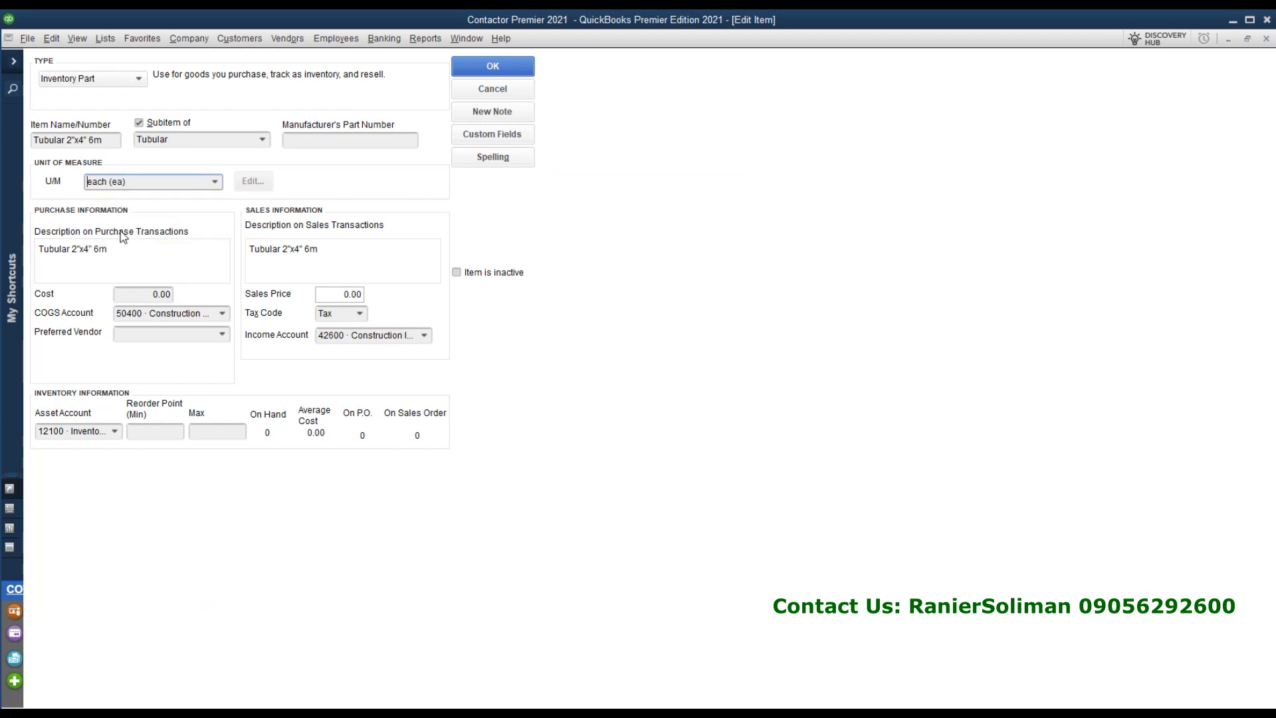
left_click(124, 238)
left_click(492, 66)
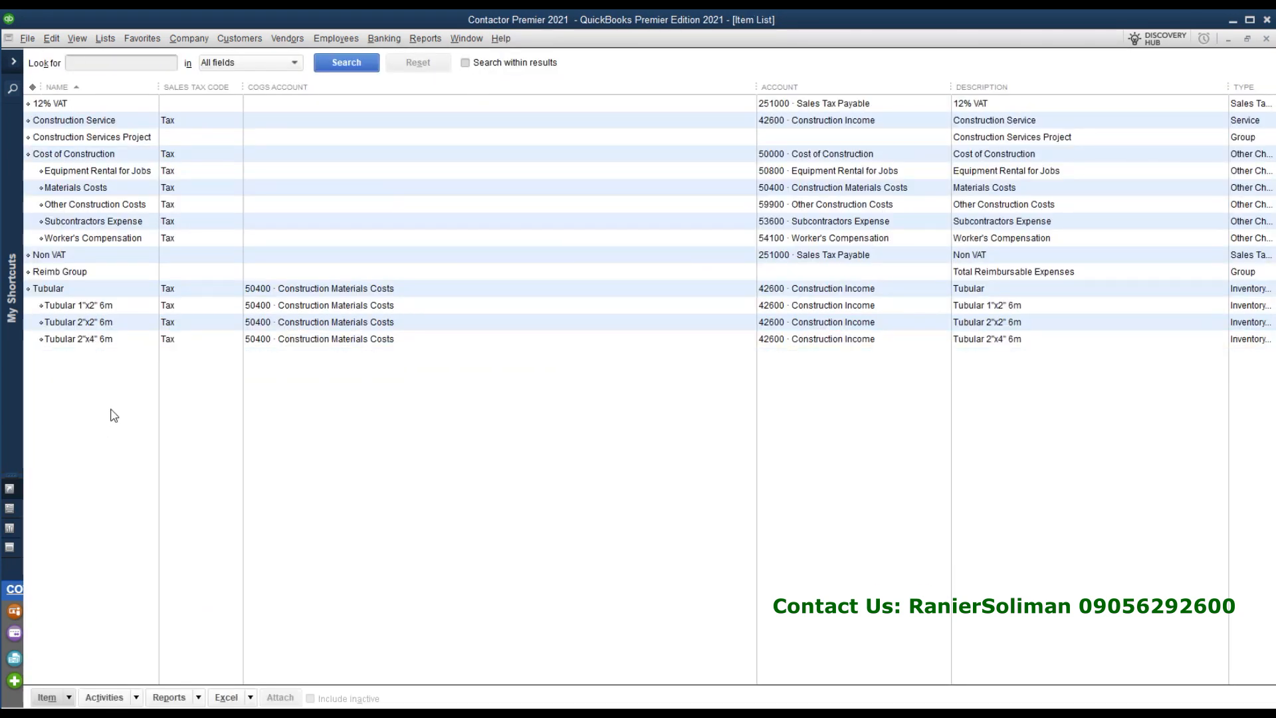
- Run the Inventory Stock Status by Item report, widen its item column to read the Tubular names, and close the report
left_click(59, 322)
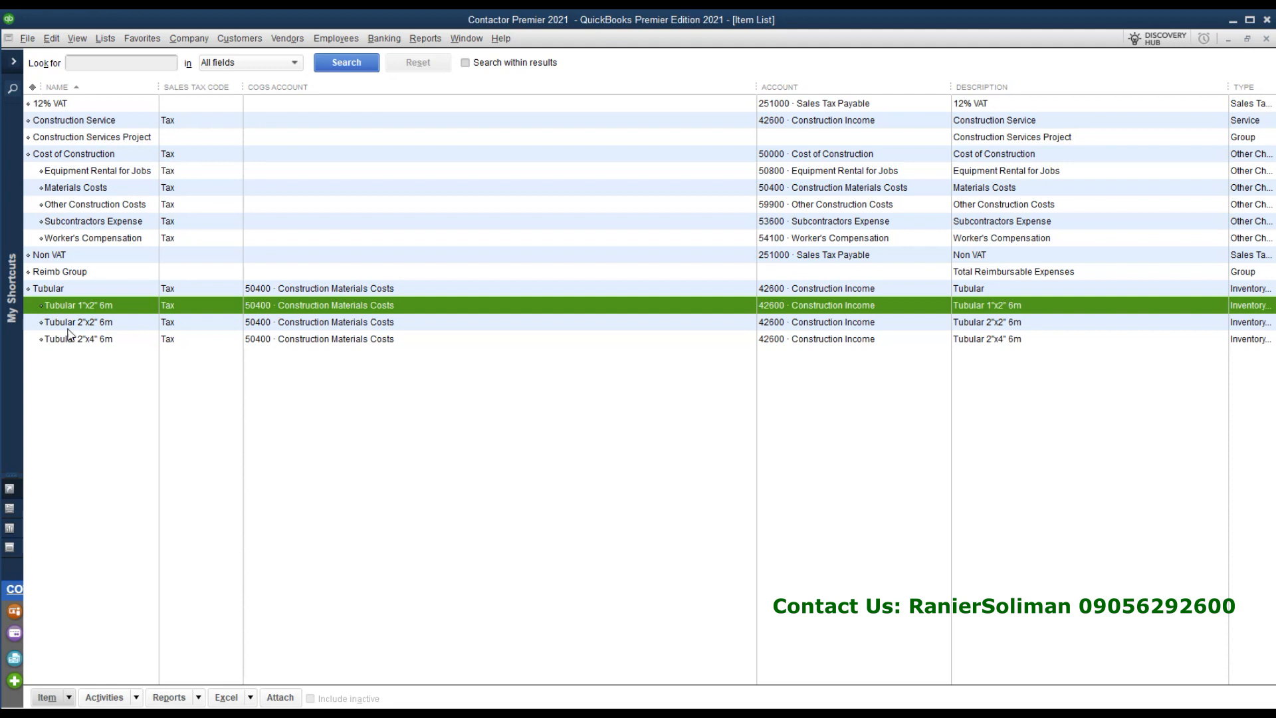
left_click(63, 341)
left_click(64, 292)
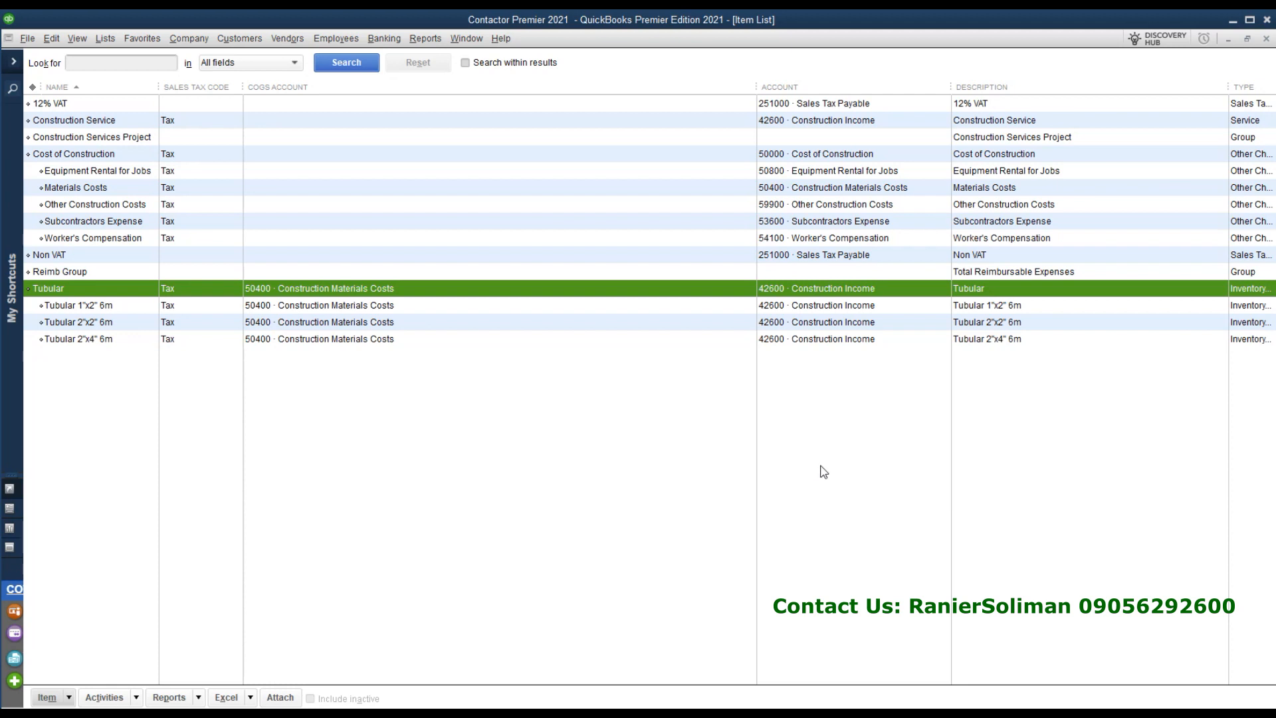
left_click(425, 37)
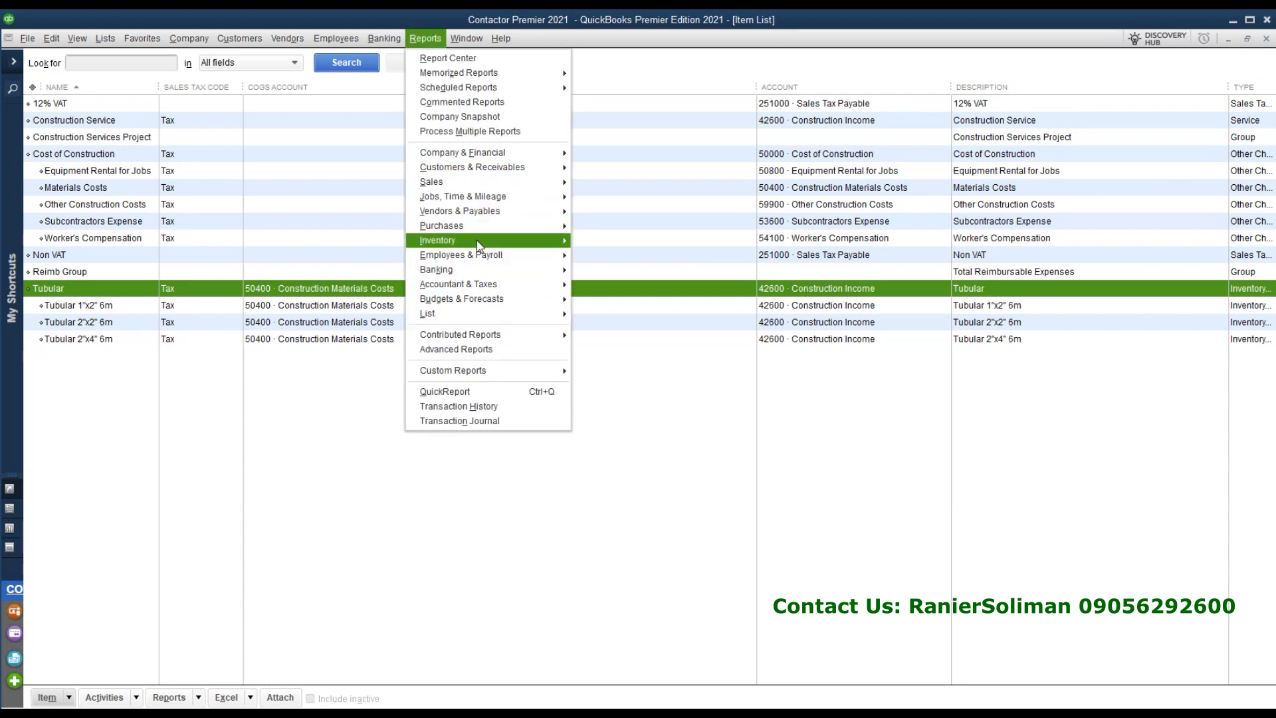
mouse_move(479, 245)
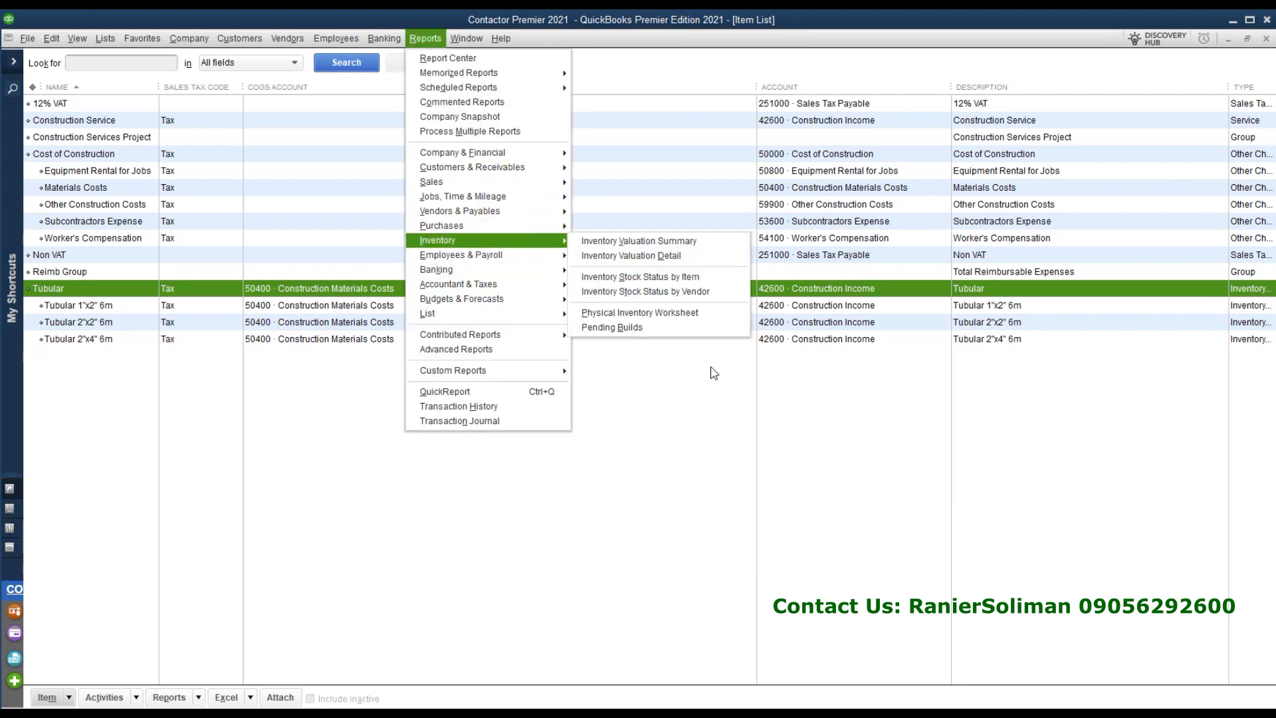
left_click(650, 277)
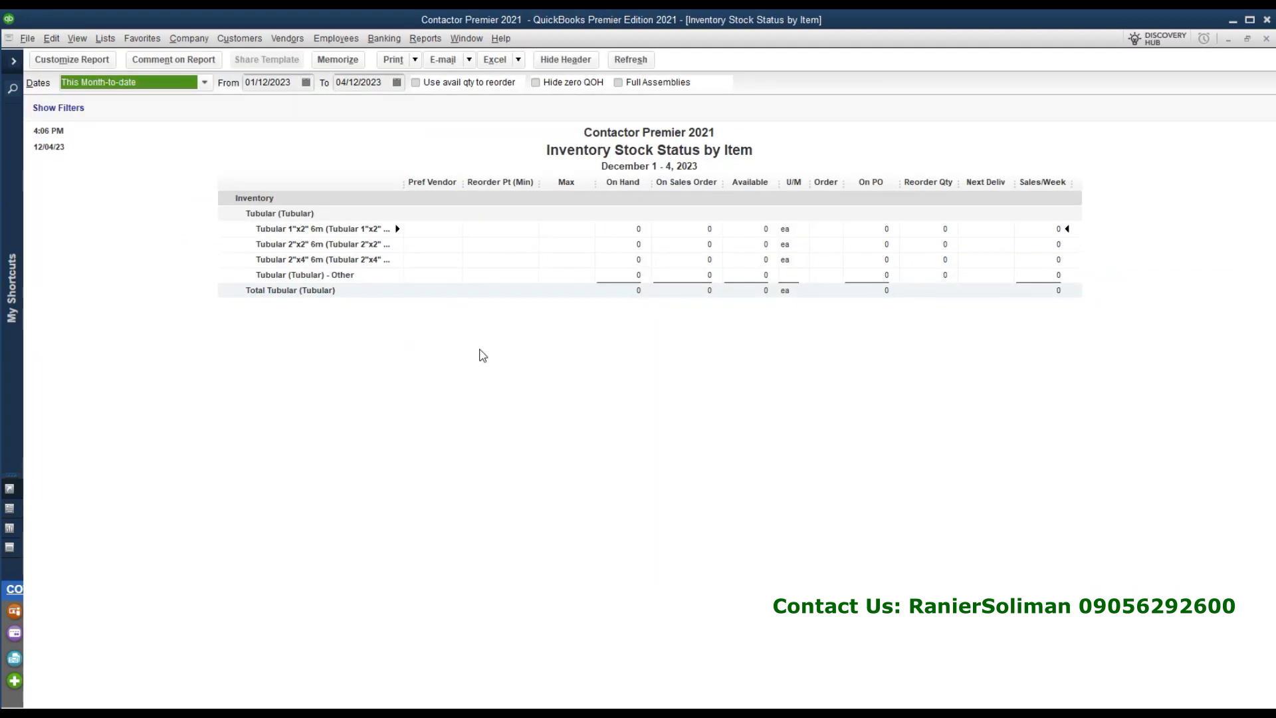
left_click_drag(404, 182, 466, 183)
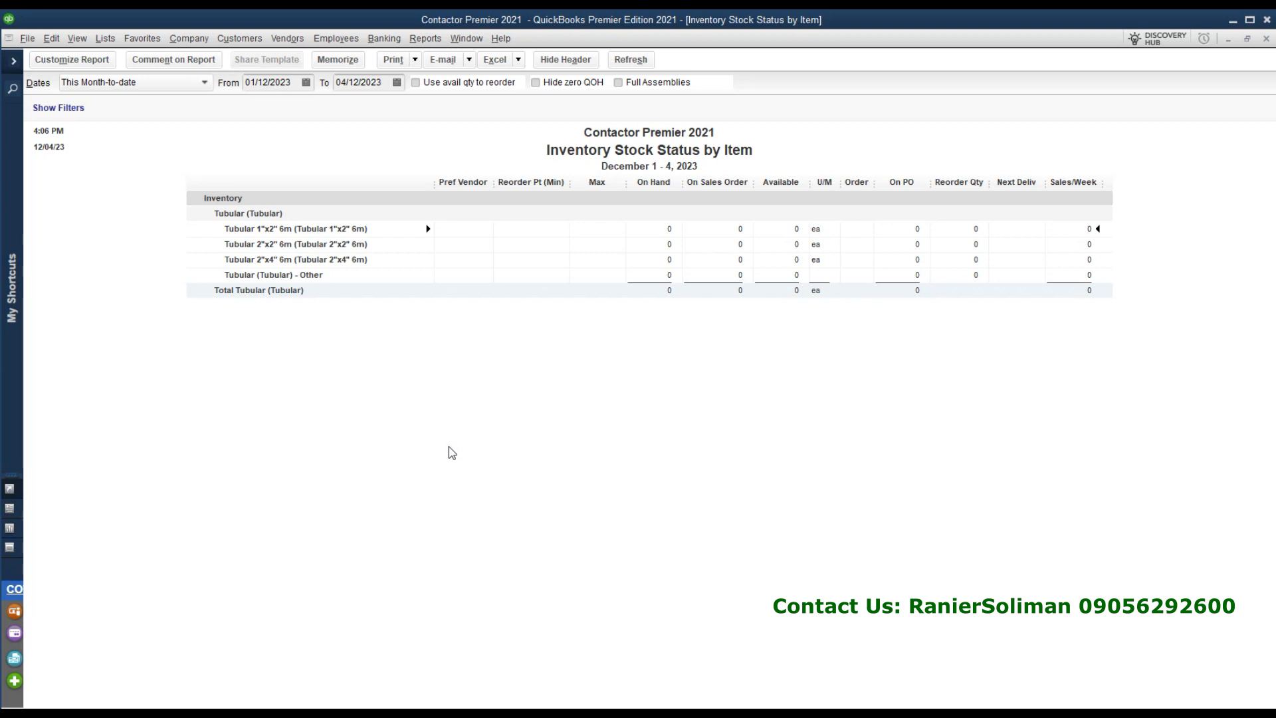
left_click(1266, 38)
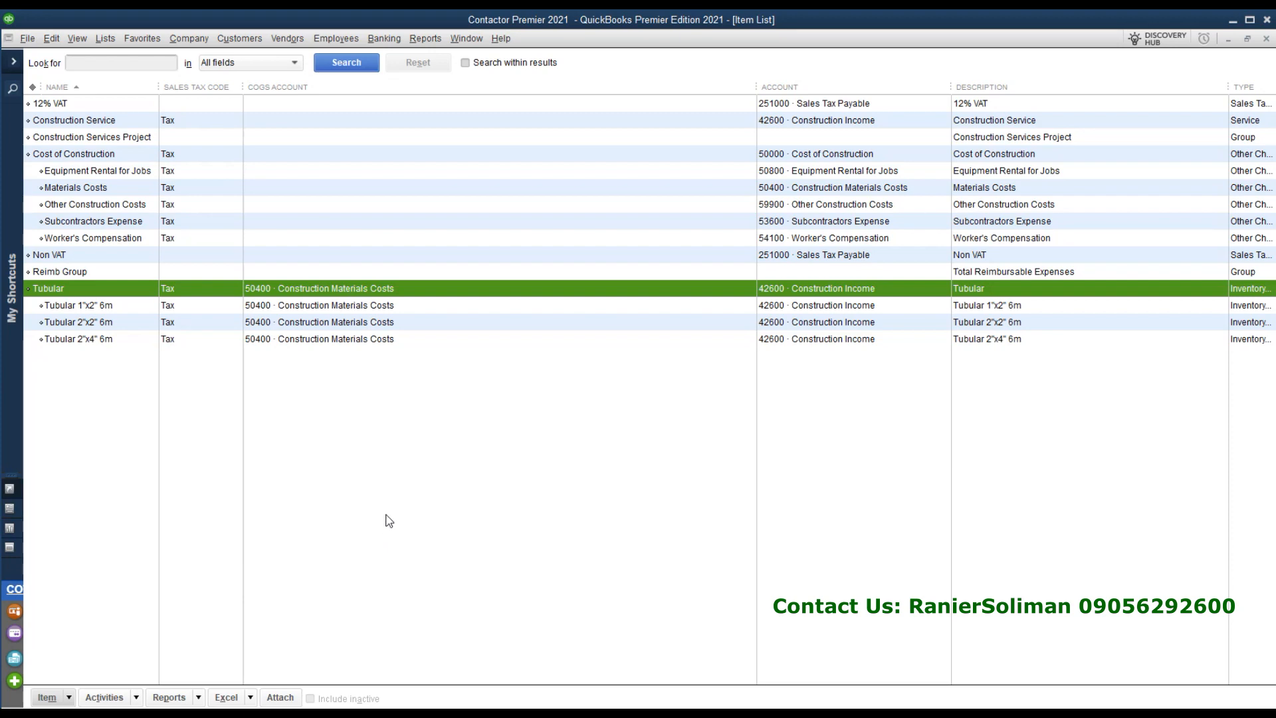
- Open the Customer Center and review the projects set up as jobs under each customer
left_click(241, 39)
left_click(252, 60)
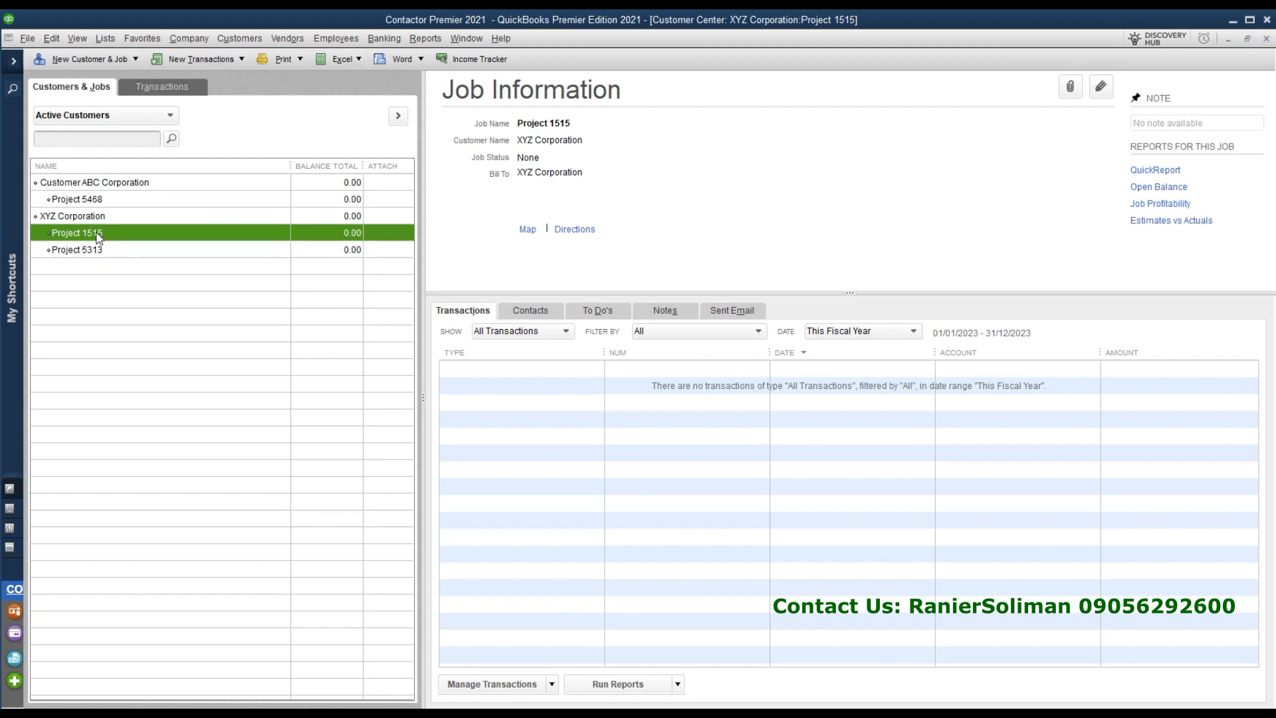
left_click(239, 39)
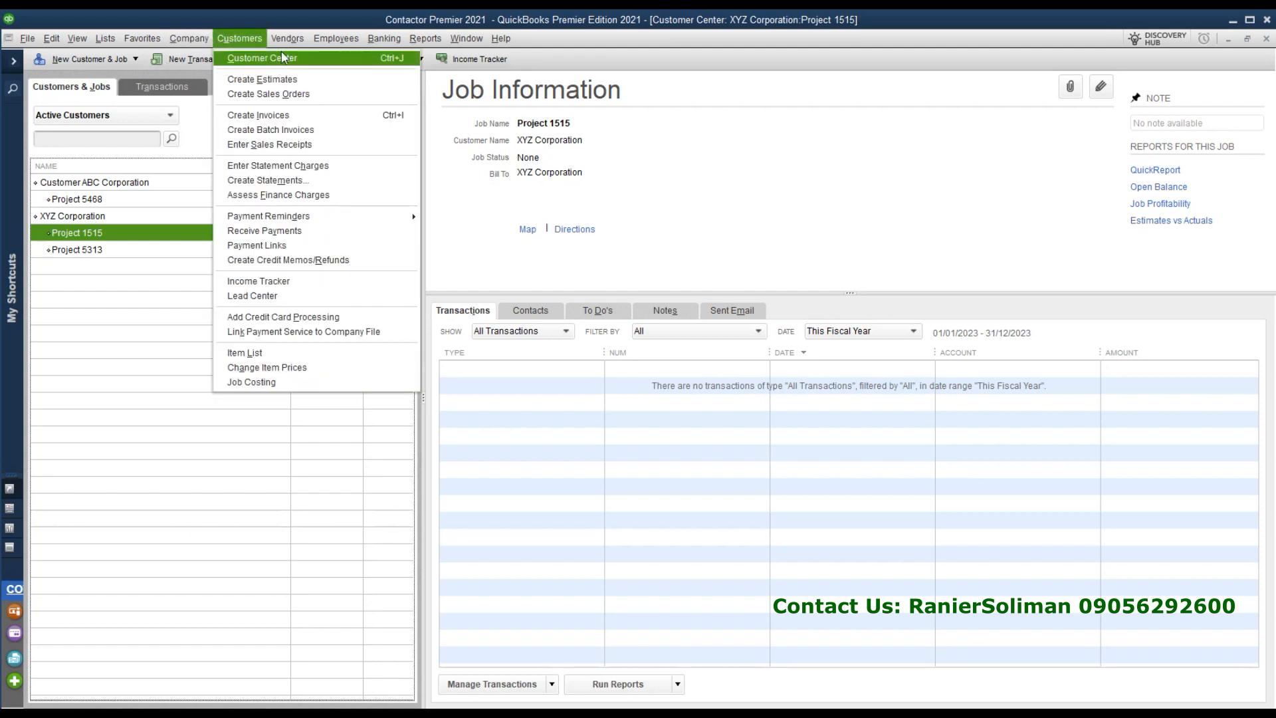
- Open the Chart of Accounts and review the Construction Income account and the Cost of Construction account with its subaccounts
mouse_move(191, 40)
left_click(230, 328)
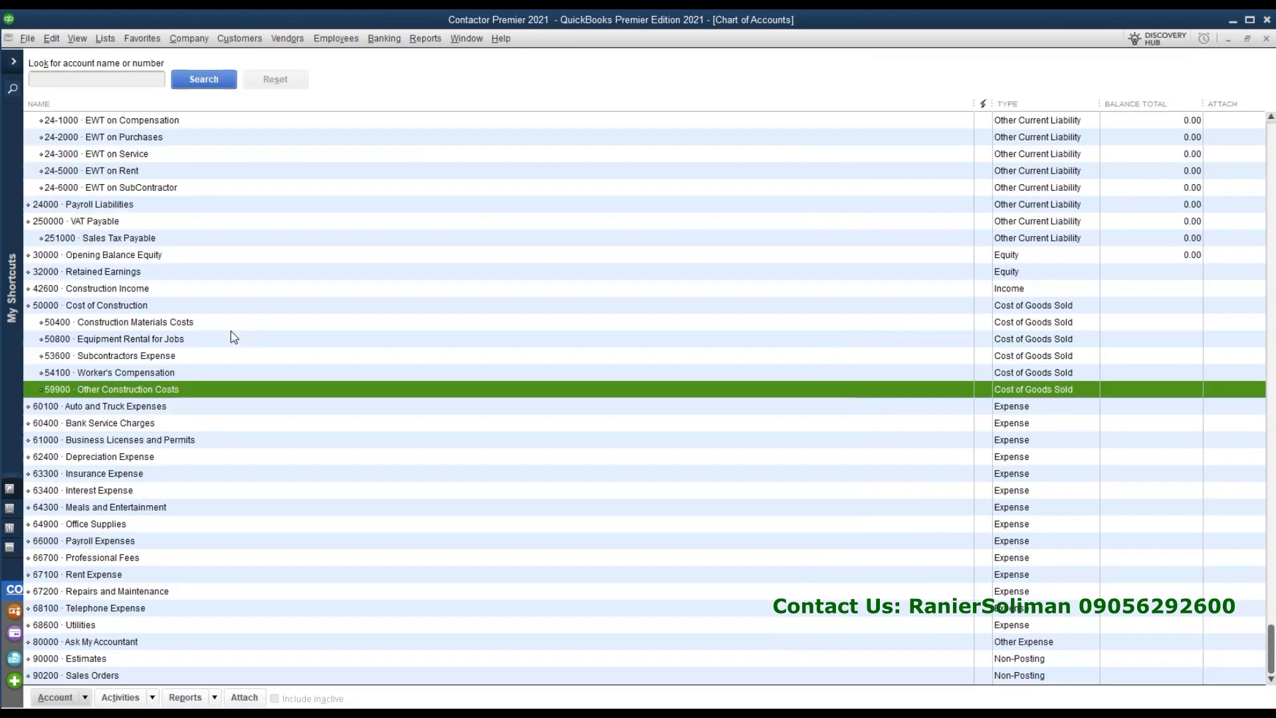
left_click(116, 306)
left_click(120, 289)
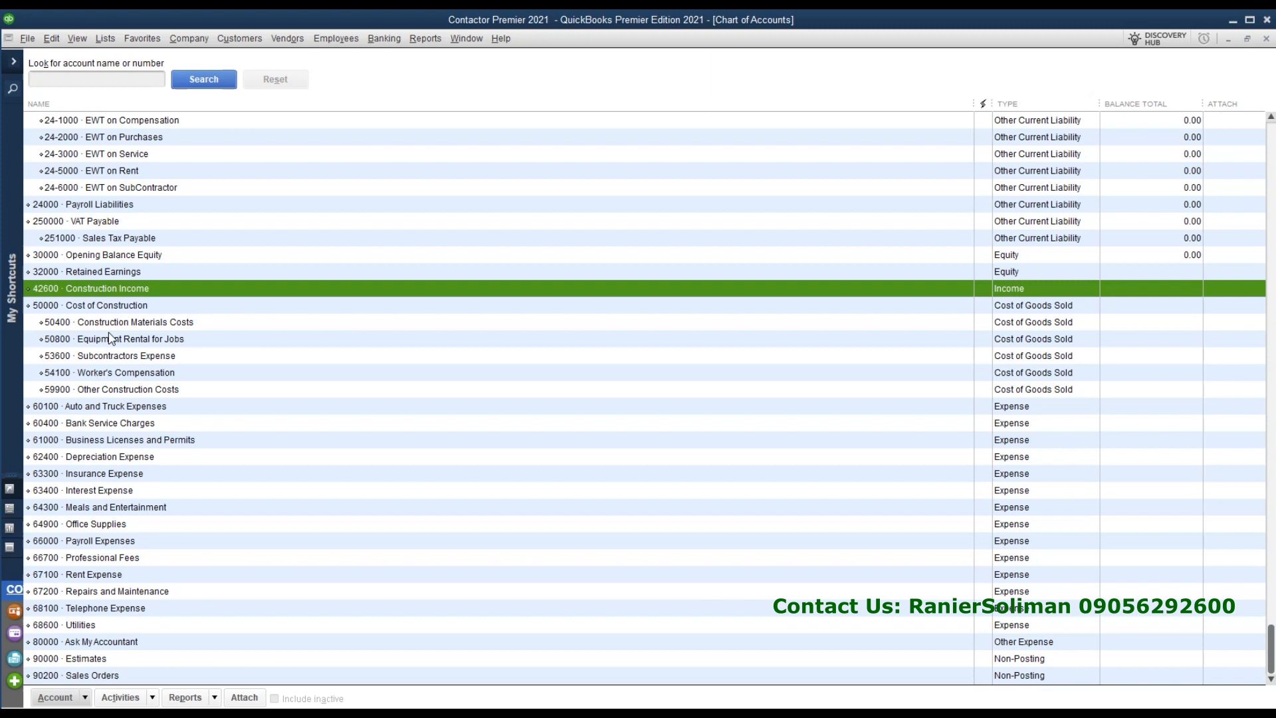
left_click(114, 388)
left_click(119, 372)
left_click(124, 356)
left_click(127, 339)
left_click(129, 322)
left_click(131, 305)
left_click(129, 288)
- Return to the Item List and widen its Name column to review the items
left_click(107, 39)
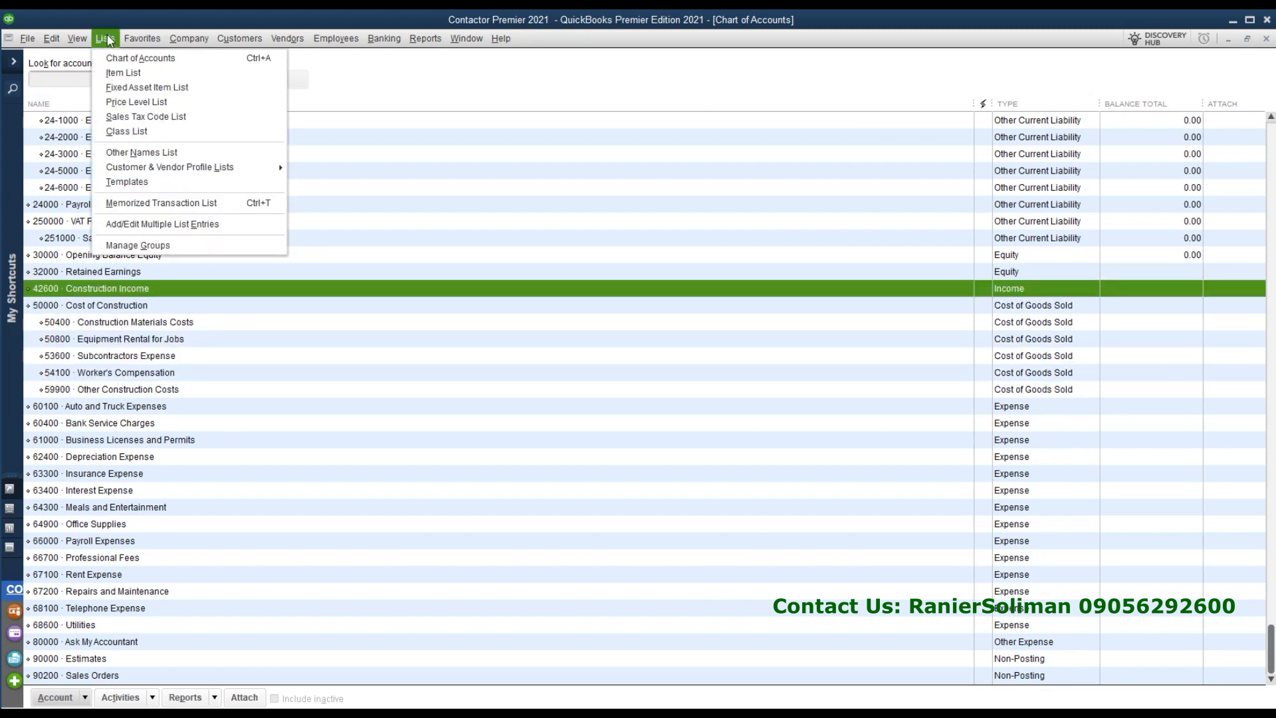
left_click(129, 74)
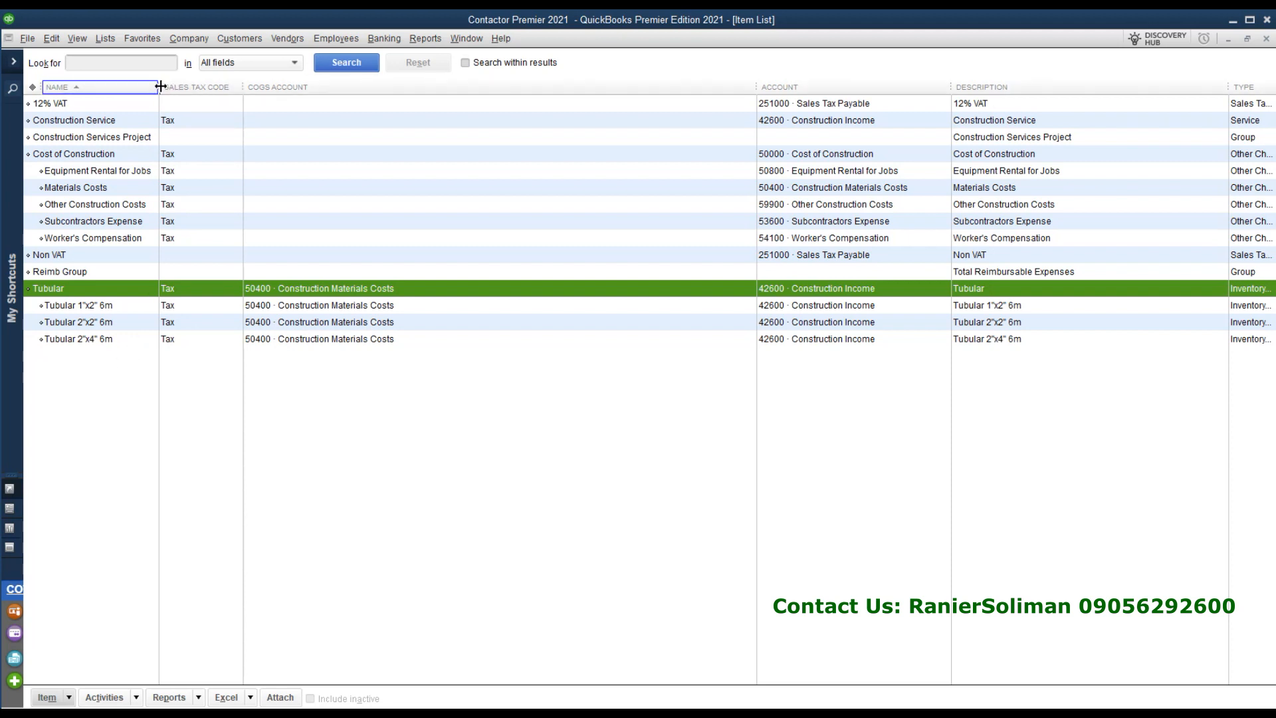
left_click_drag(159, 87, 249, 90)
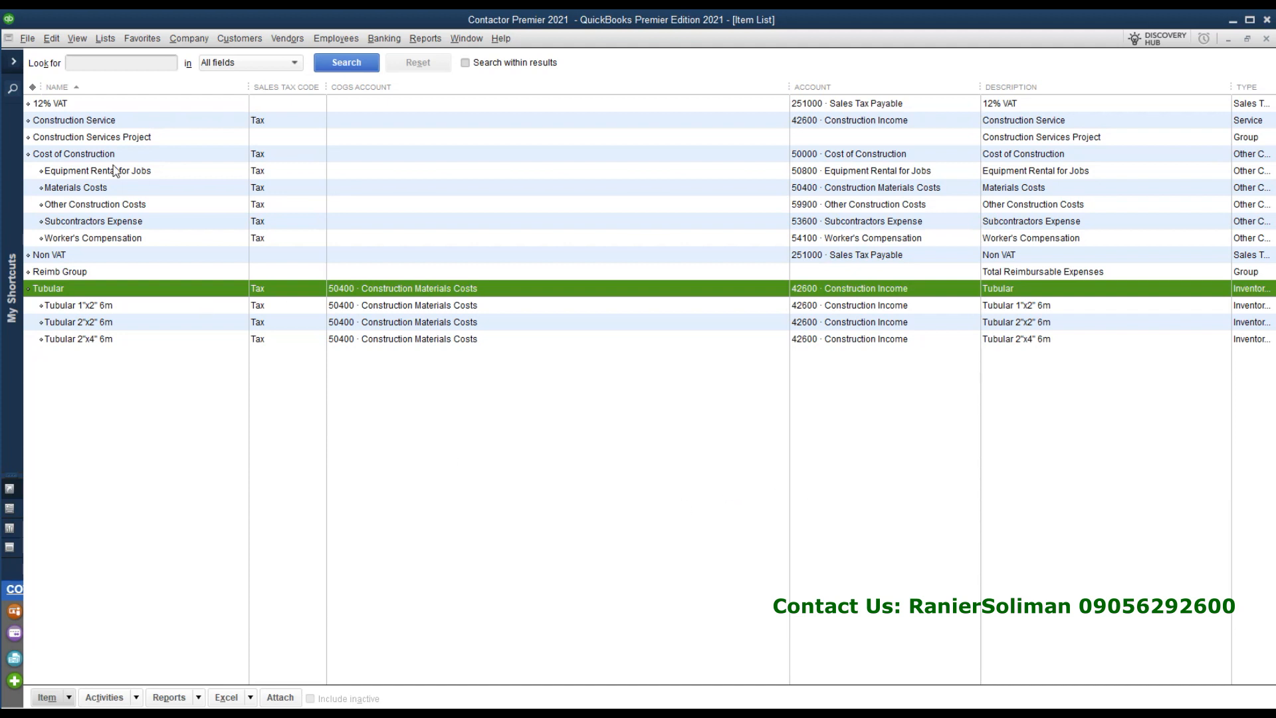
left_click(141, 454)
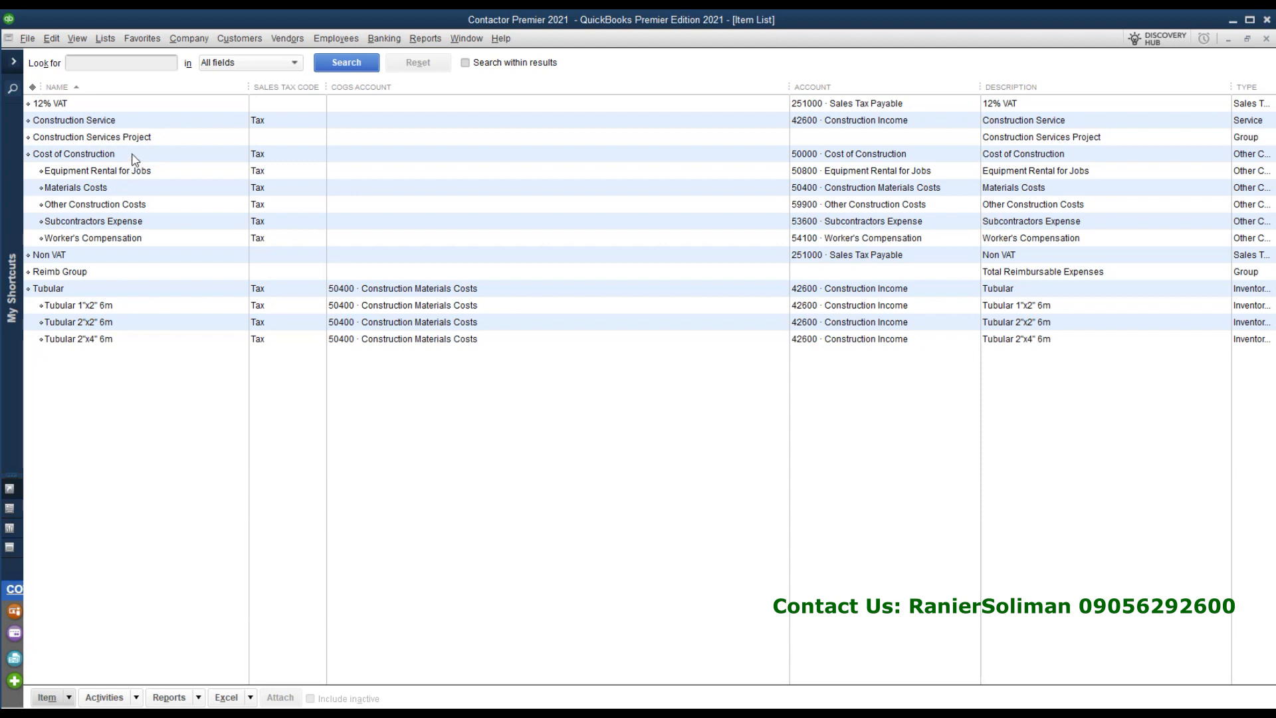
left_click(45, 698)
left_click(63, 454)
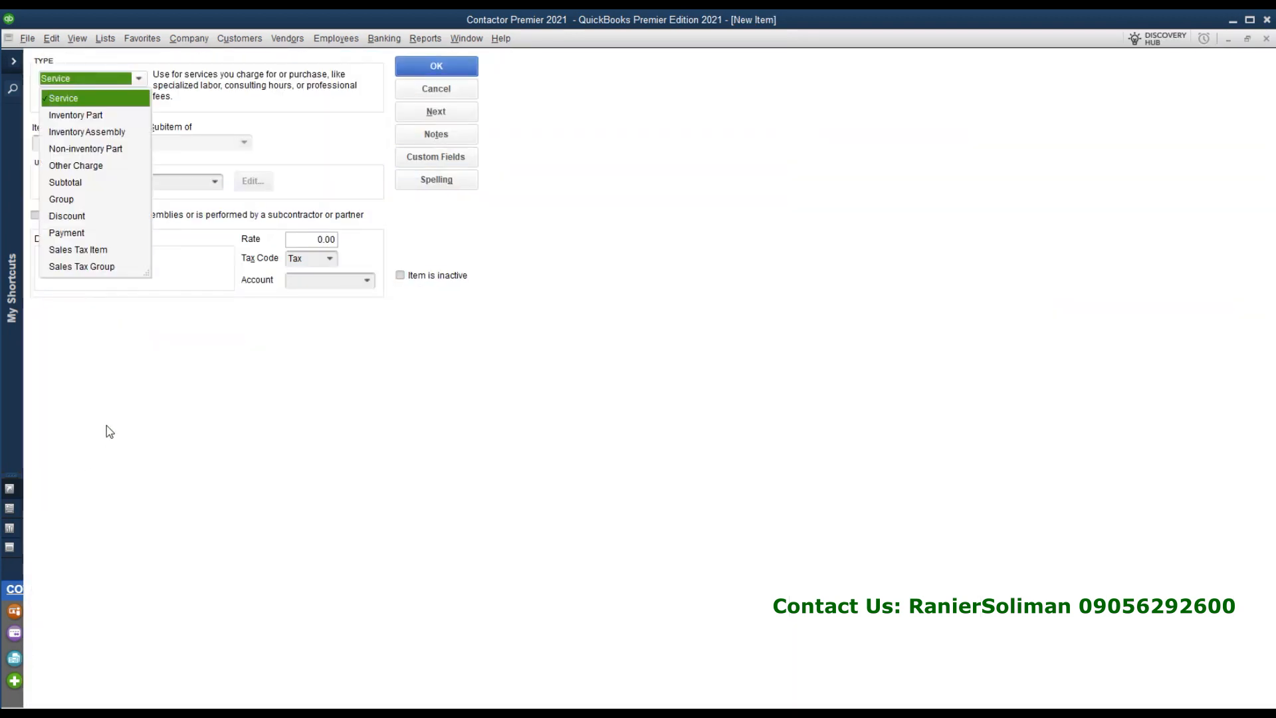
left_click(64, 203)
left_click(65, 202)
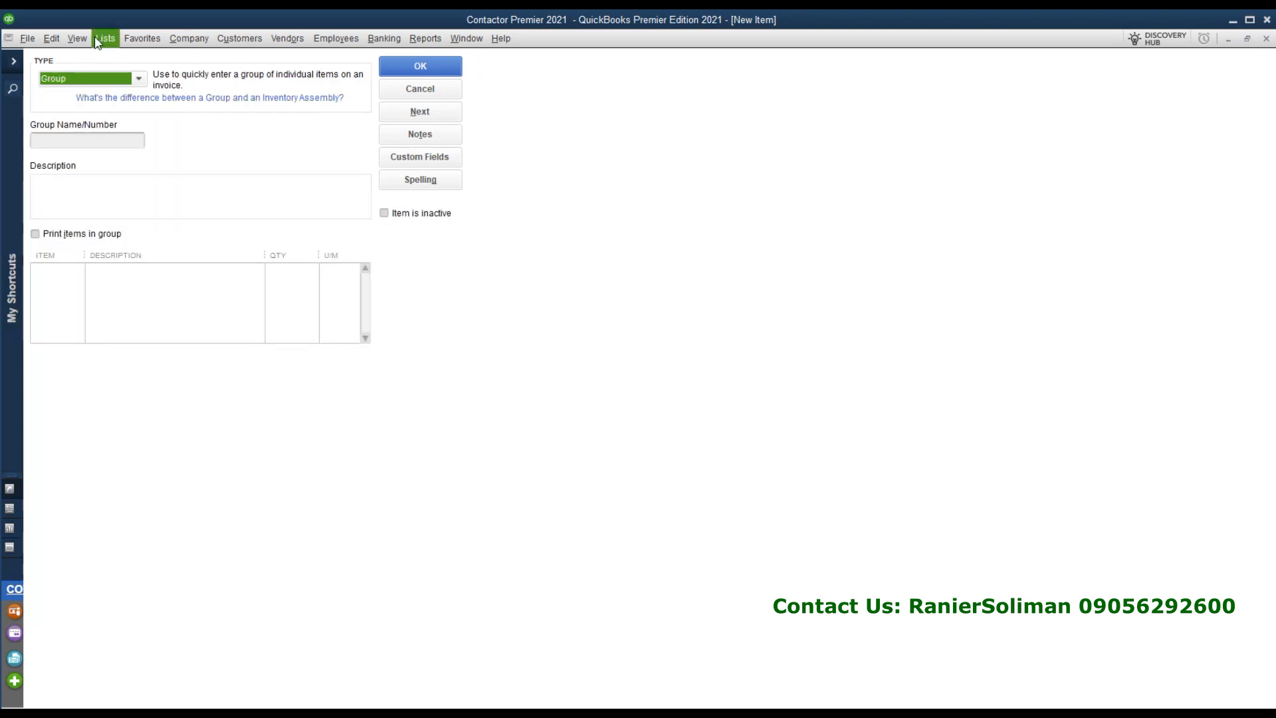
left_click(104, 140)
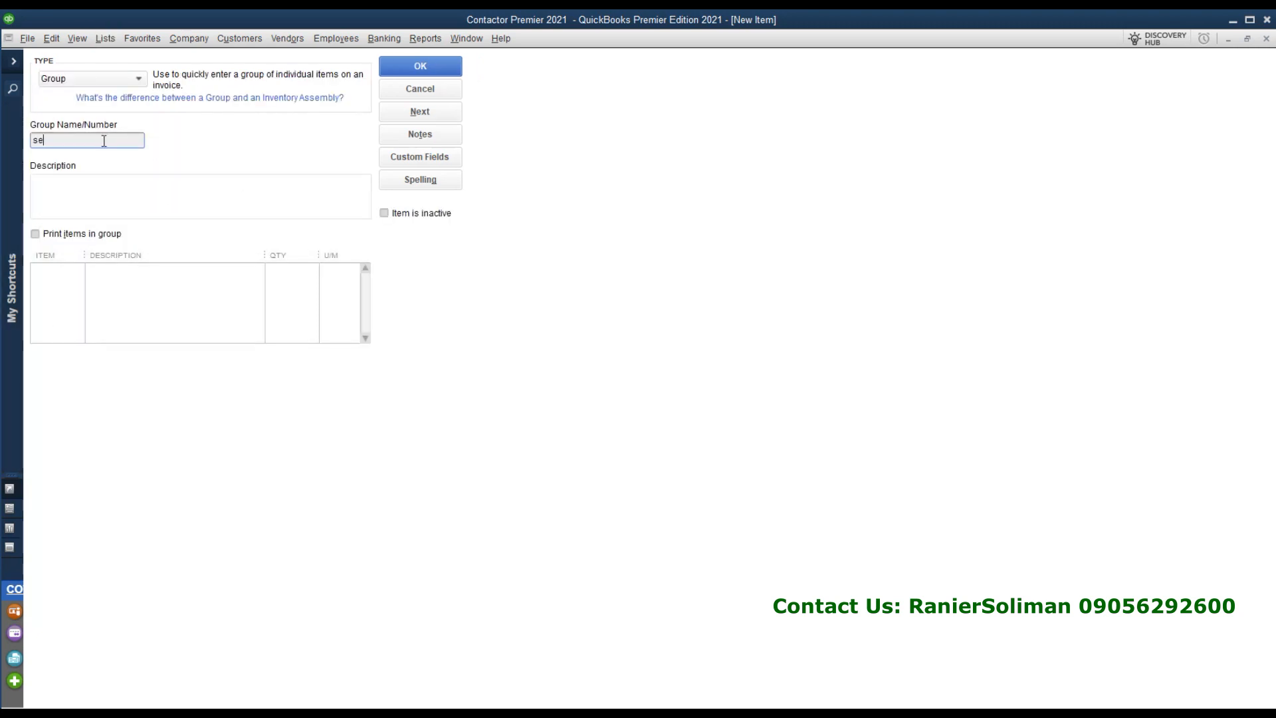
type("se")
left_click(420, 88)
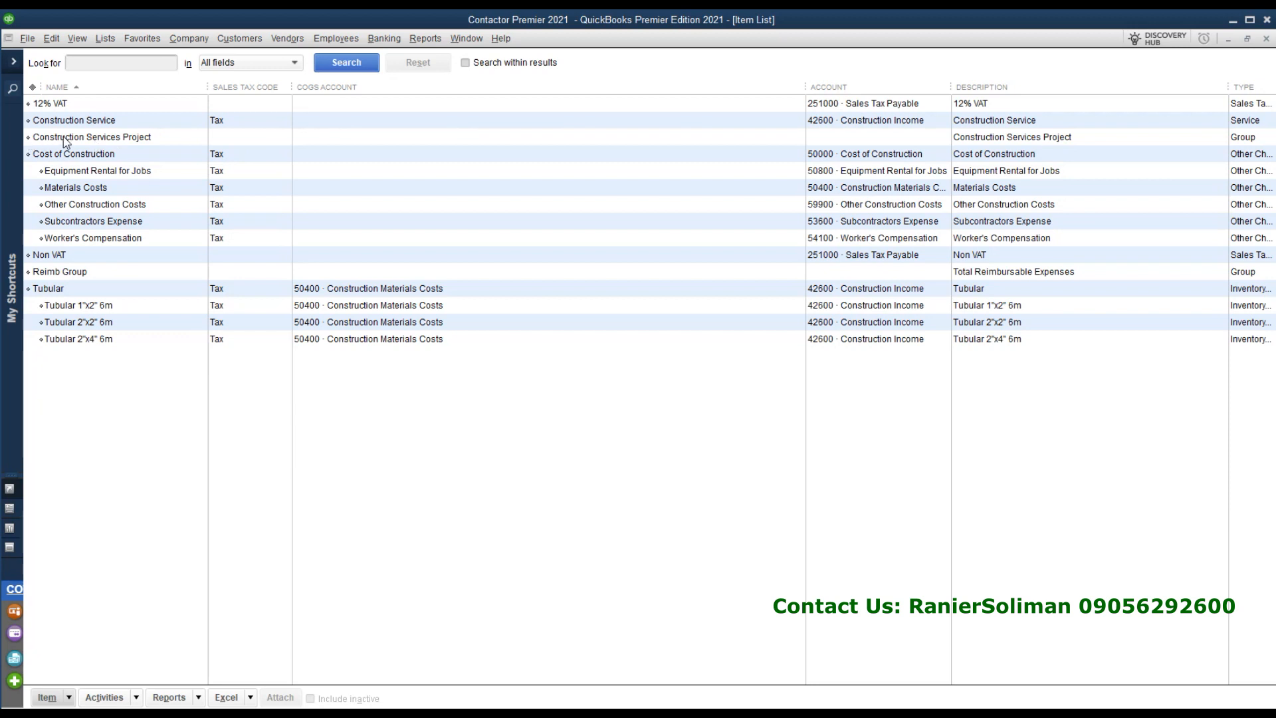
- Open the Construction Services Project group item for editing and check its group name and description
left_click(64, 138)
right_click(128, 137)
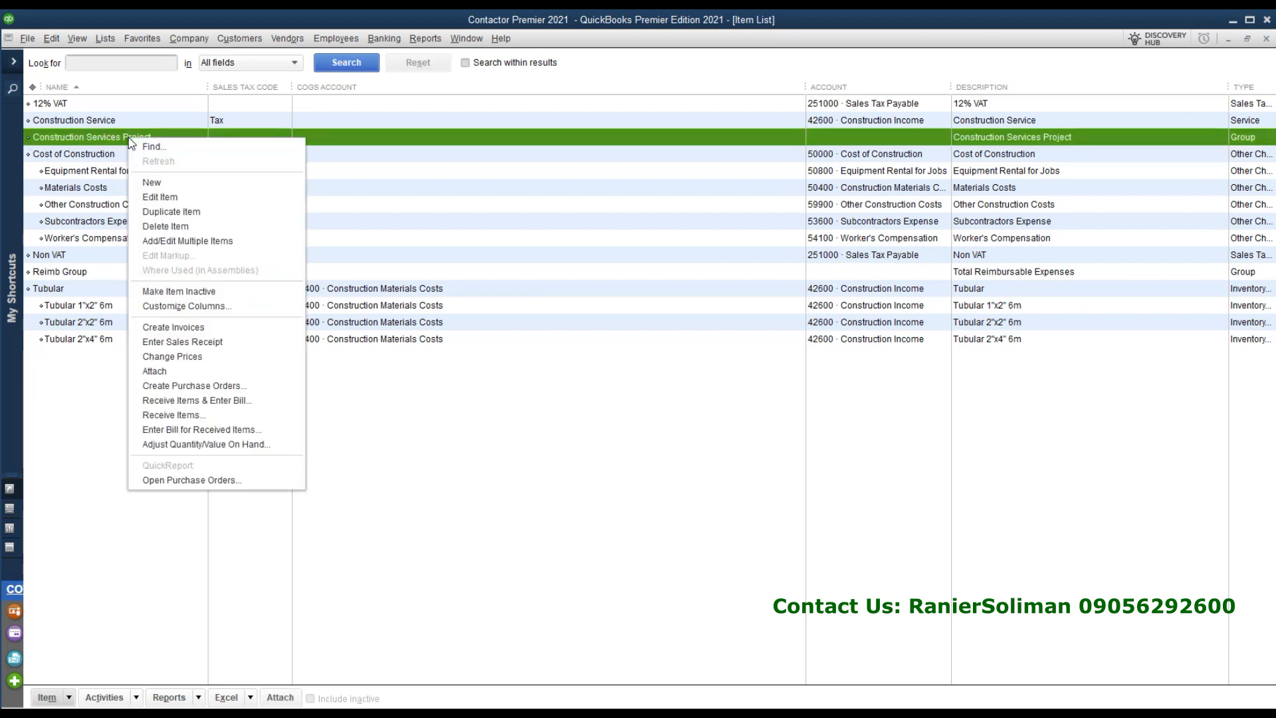
left_click(175, 198)
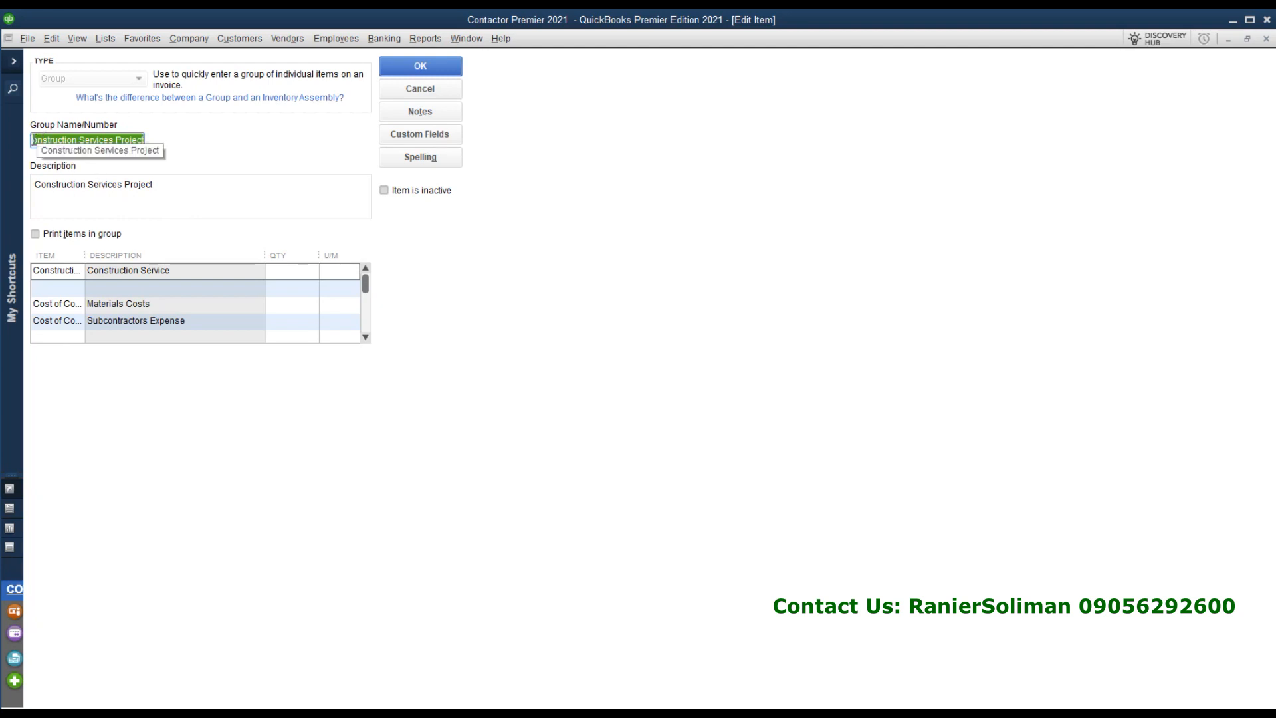
left_click(162, 185)
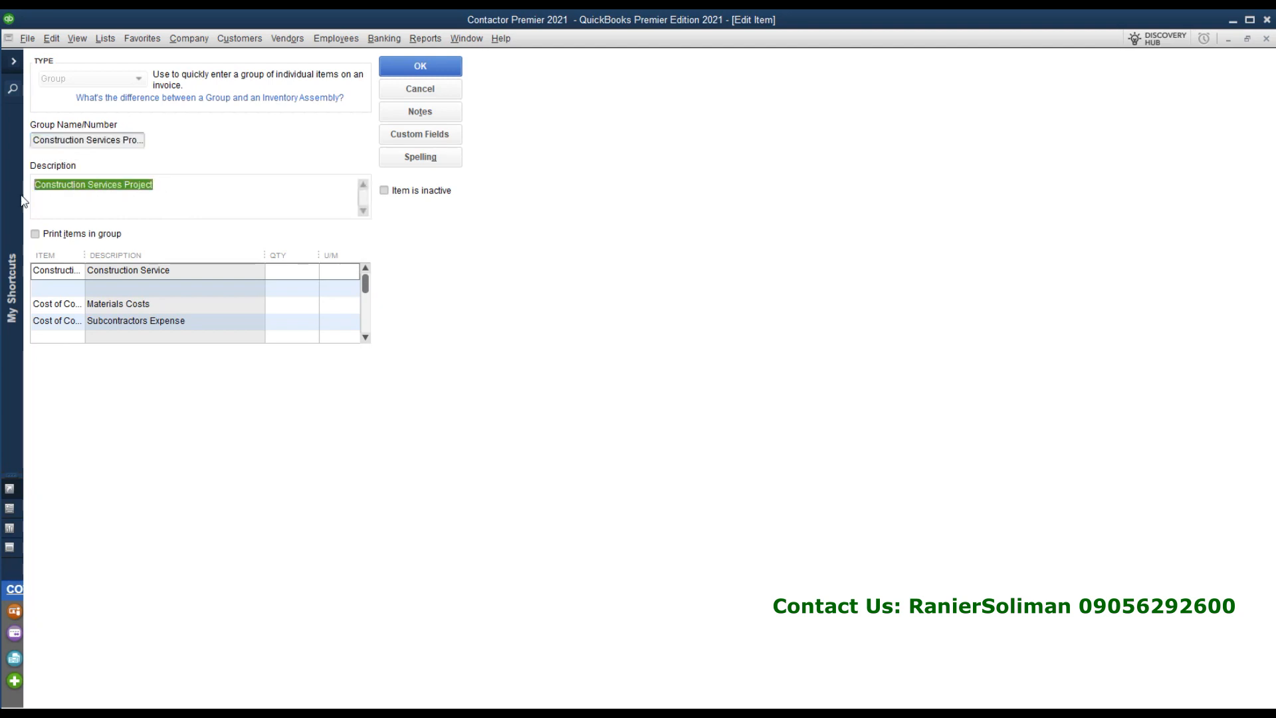
left_click(190, 204)
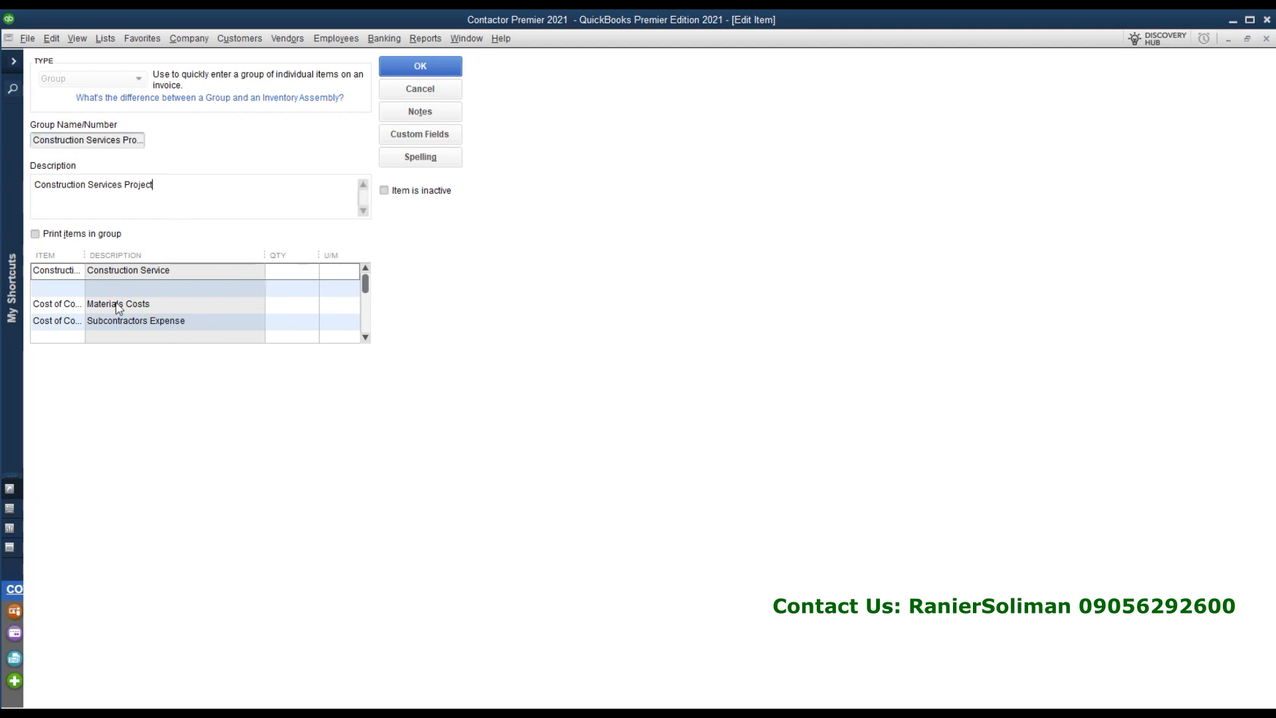
- Widen the item column of the group's component list and select Construction Service as the first component
left_click_drag(84, 255, 138, 255)
left_click(126, 276)
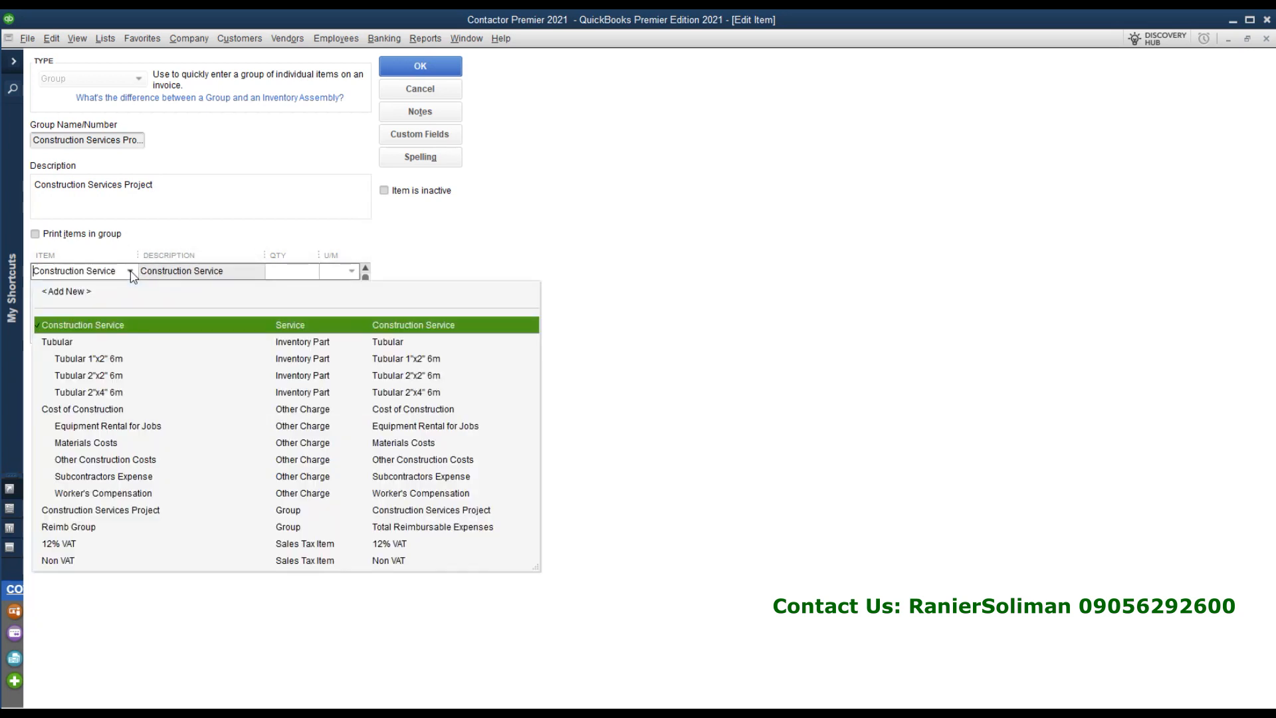
left_click(246, 331)
left_click_drag(137, 256, 171, 286)
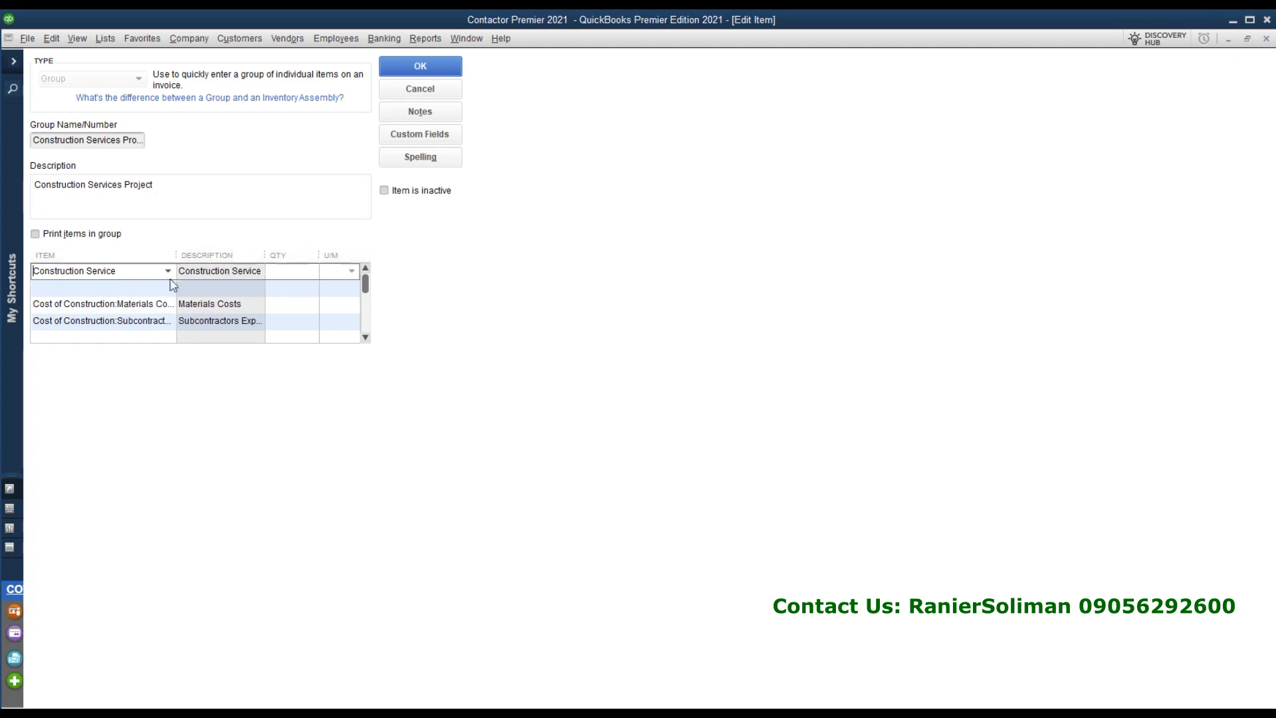
- Select Materials Costs and Subcontractors Expense on the group's cost lines, and review the remaining Cost of Construction components
left_click(170, 304)
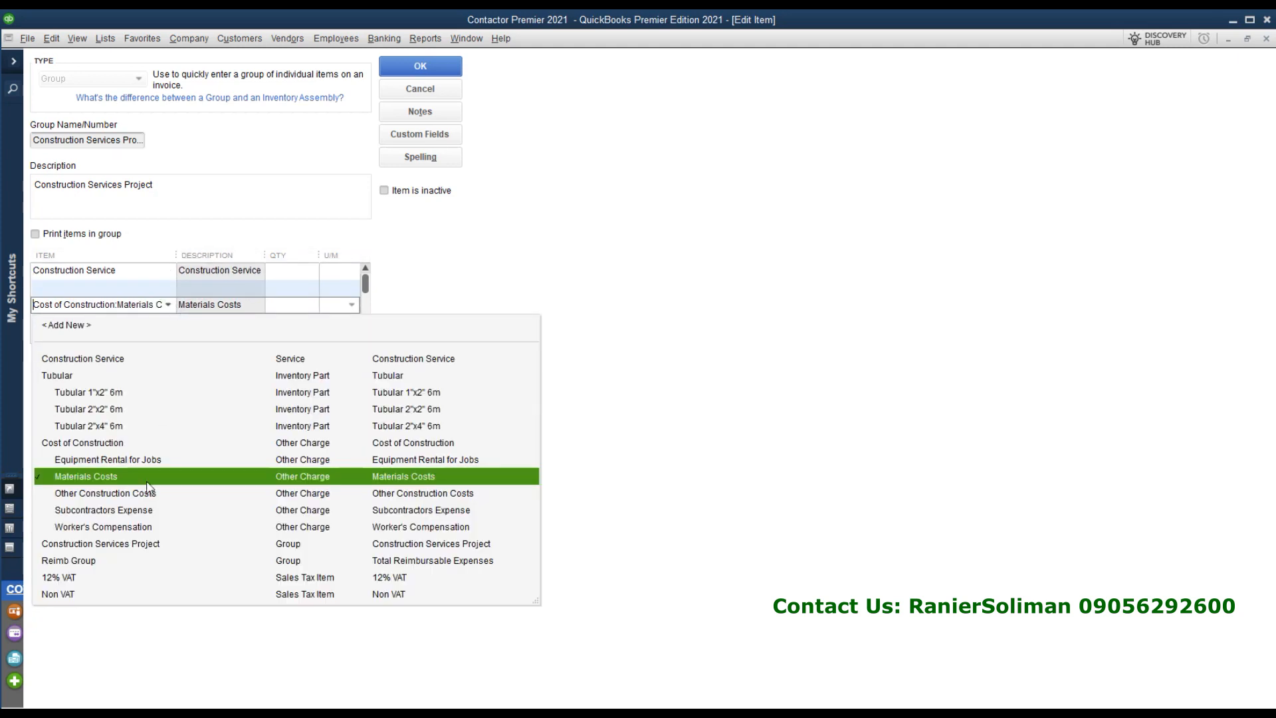
left_click(102, 476)
left_click(165, 322)
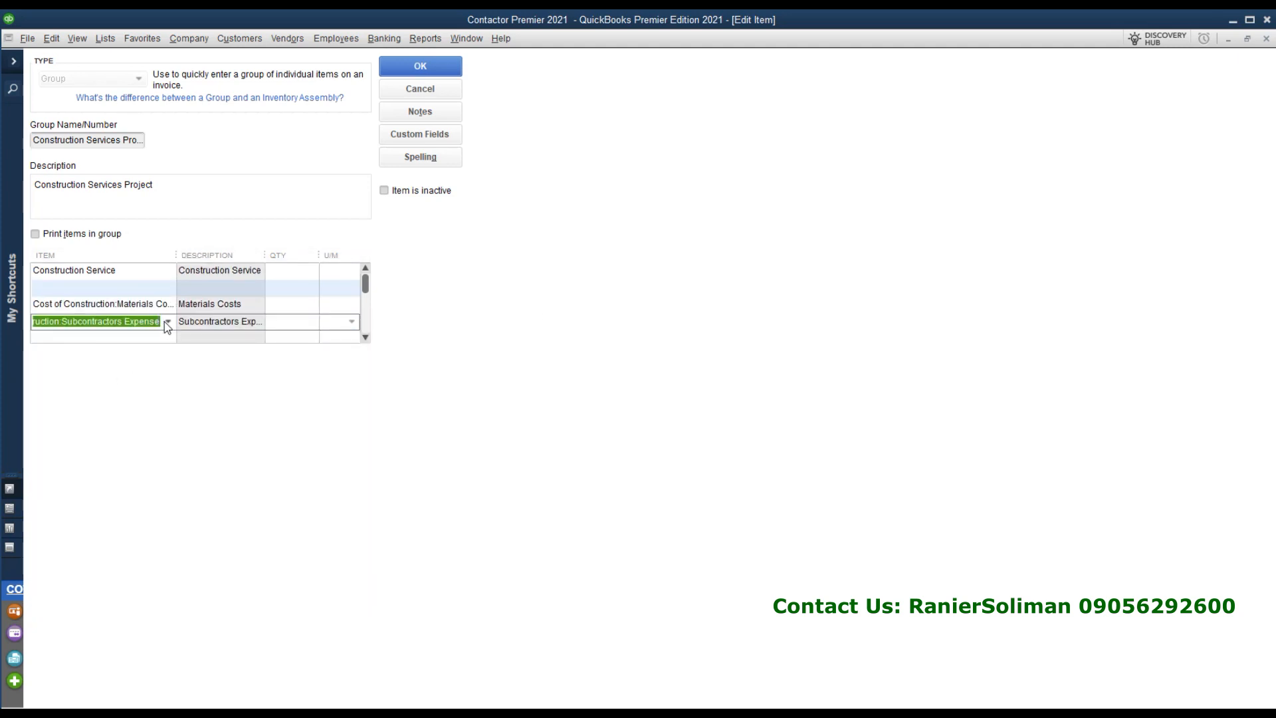
left_click(168, 322)
left_click(112, 526)
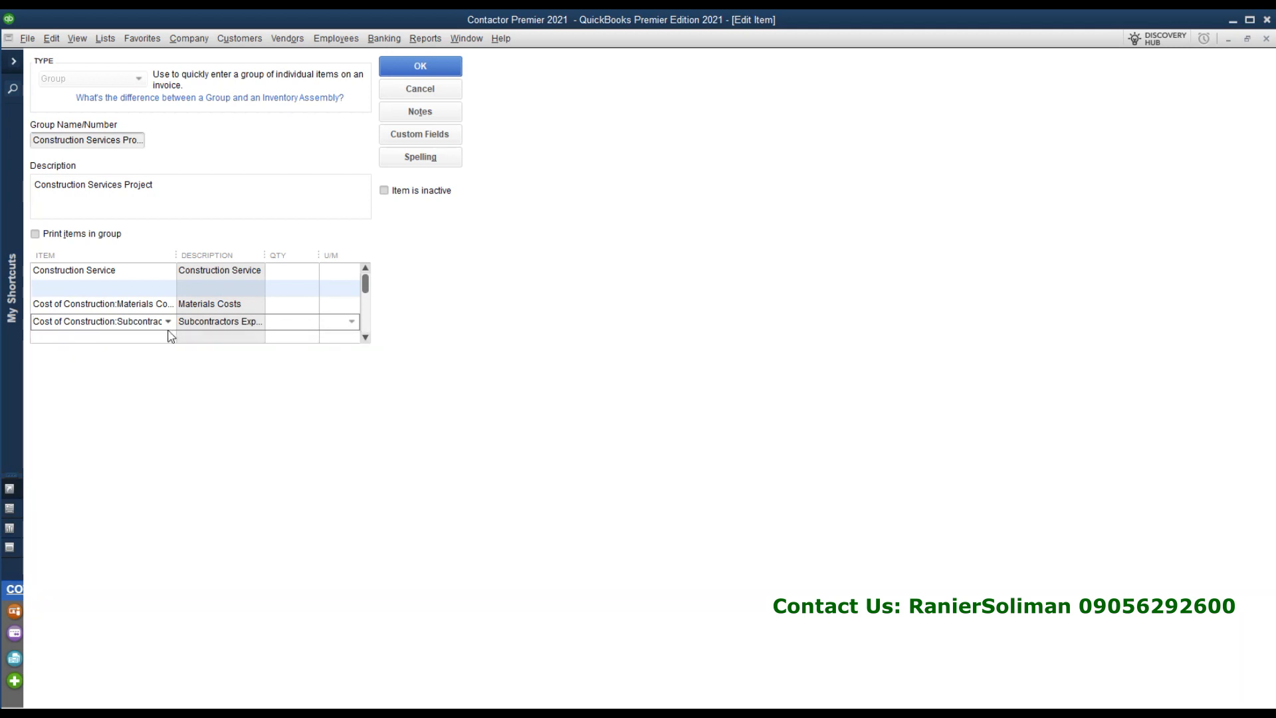
scroll(171, 335, "down", 2)
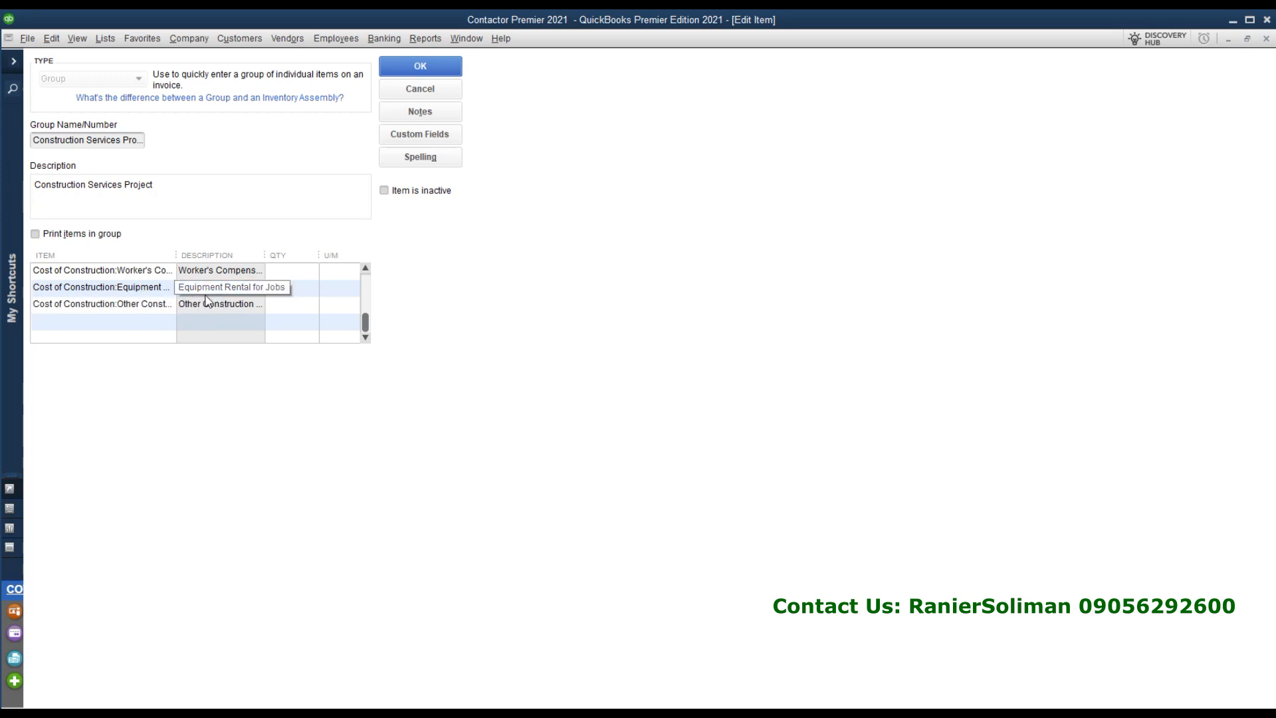
- Save the Construction Services Project group item and close the Item List, Chart of Accounts and Customer Center
left_click(146, 326)
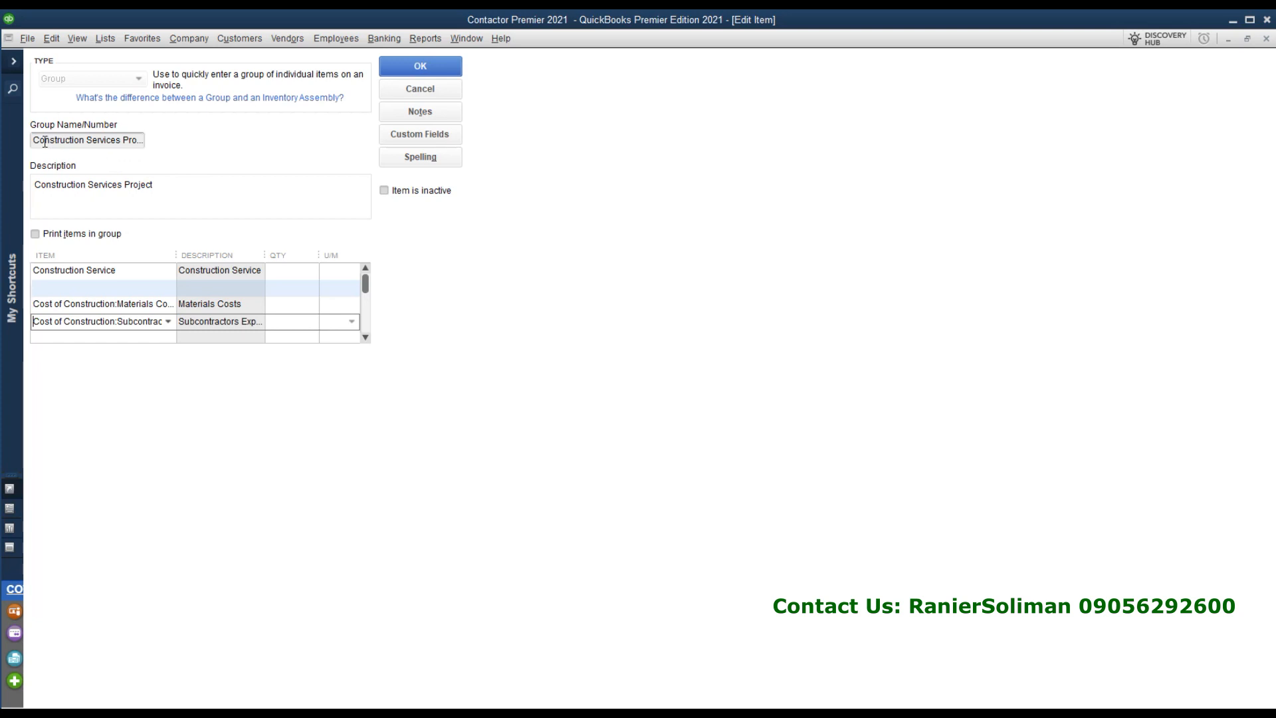
left_click(444, 71)
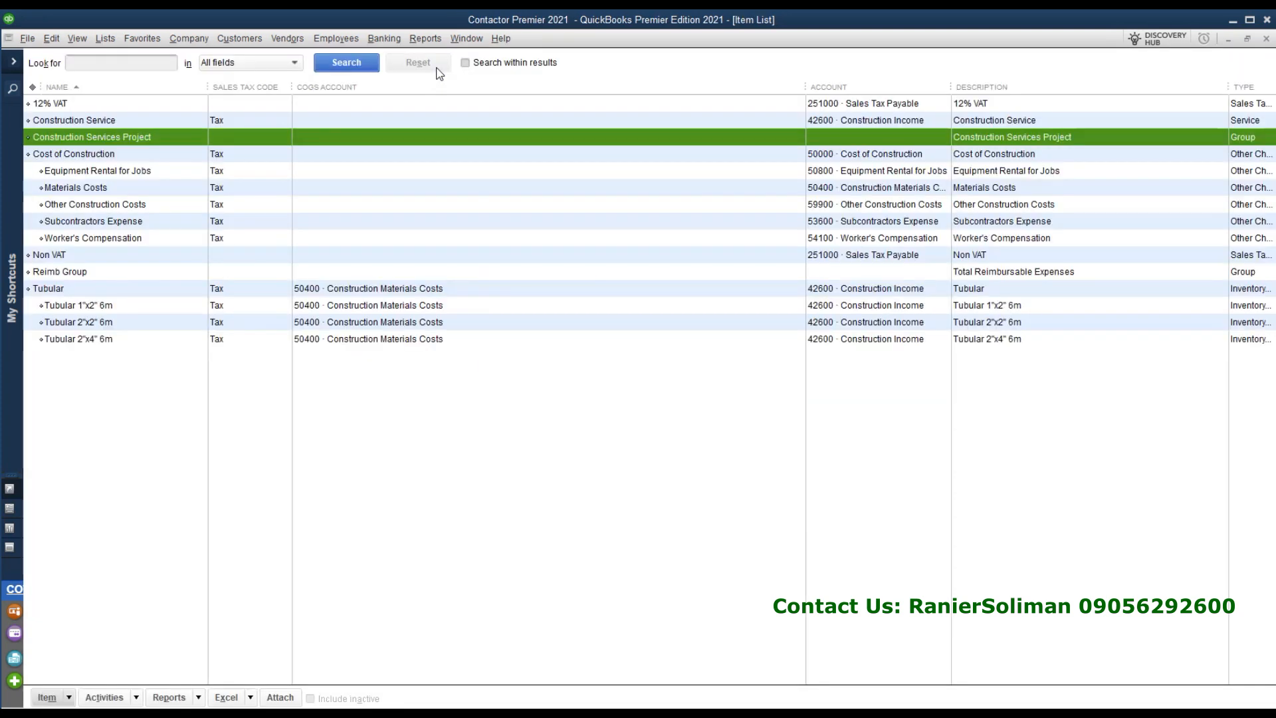
left_click(1267, 39)
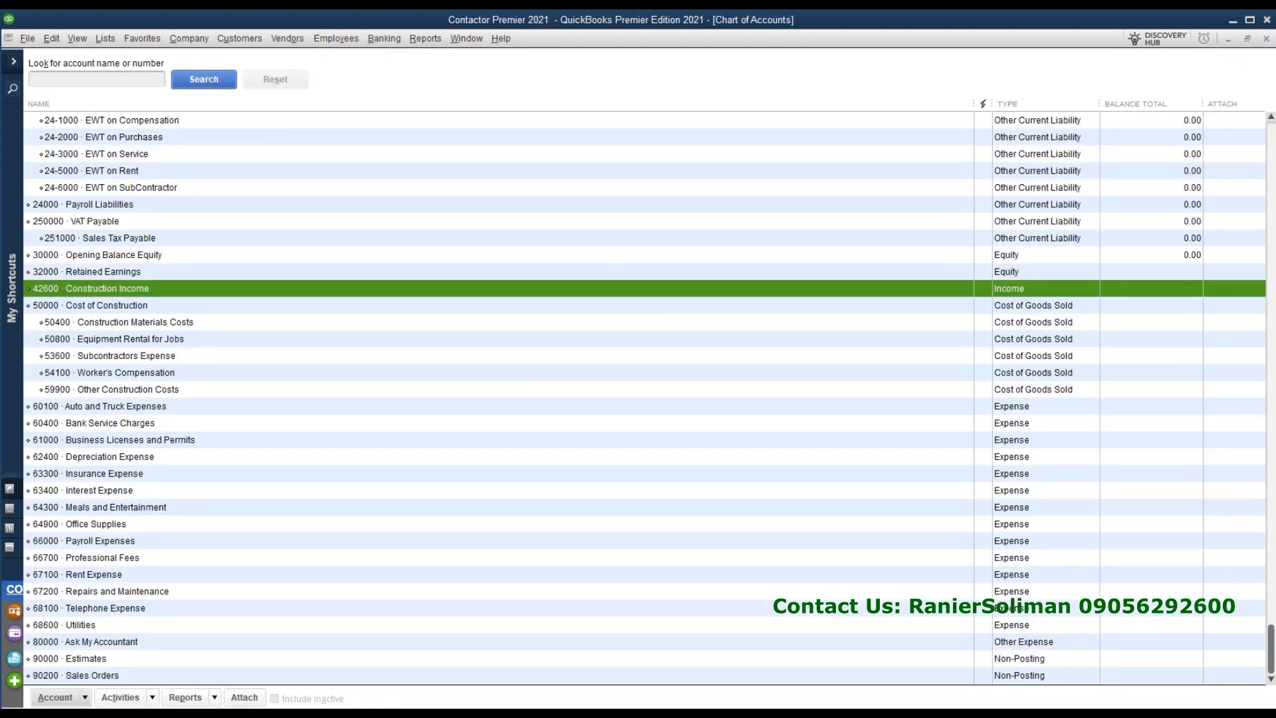
left_click(1266, 38)
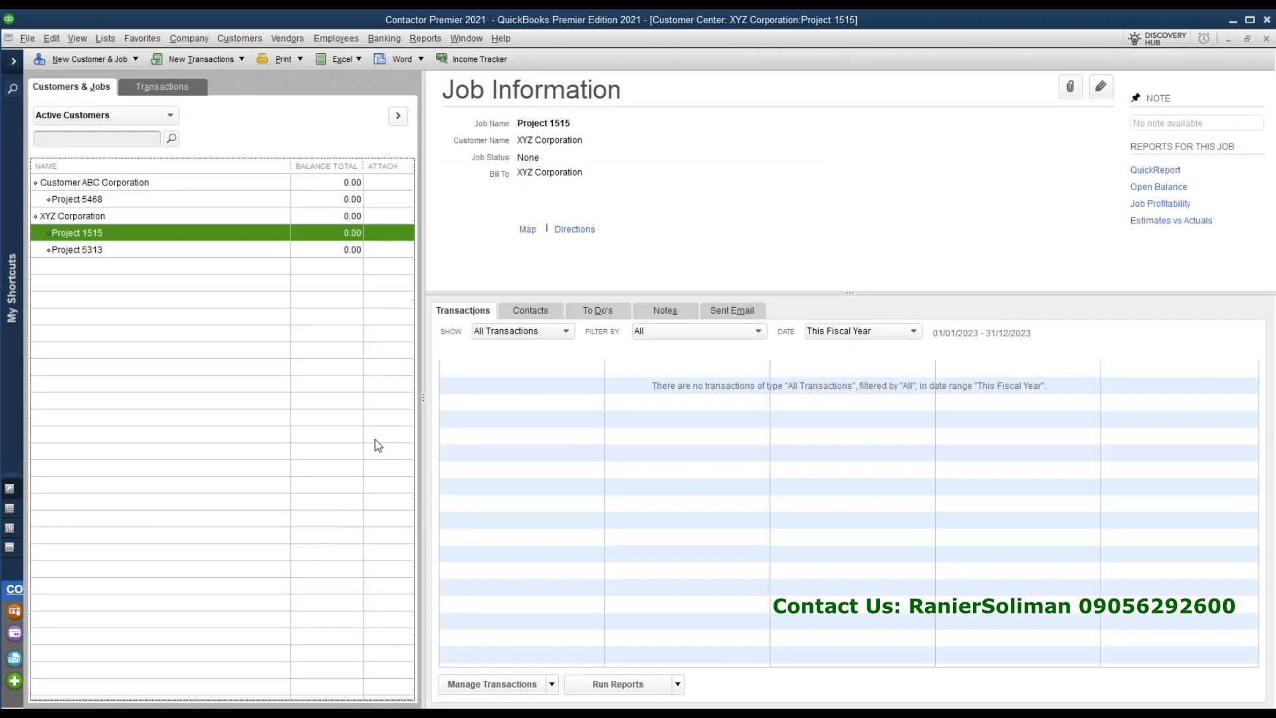
left_click(1266, 39)
- Start a new estimate for the XYZ Corporation job Project 5313
left_click(149, 351)
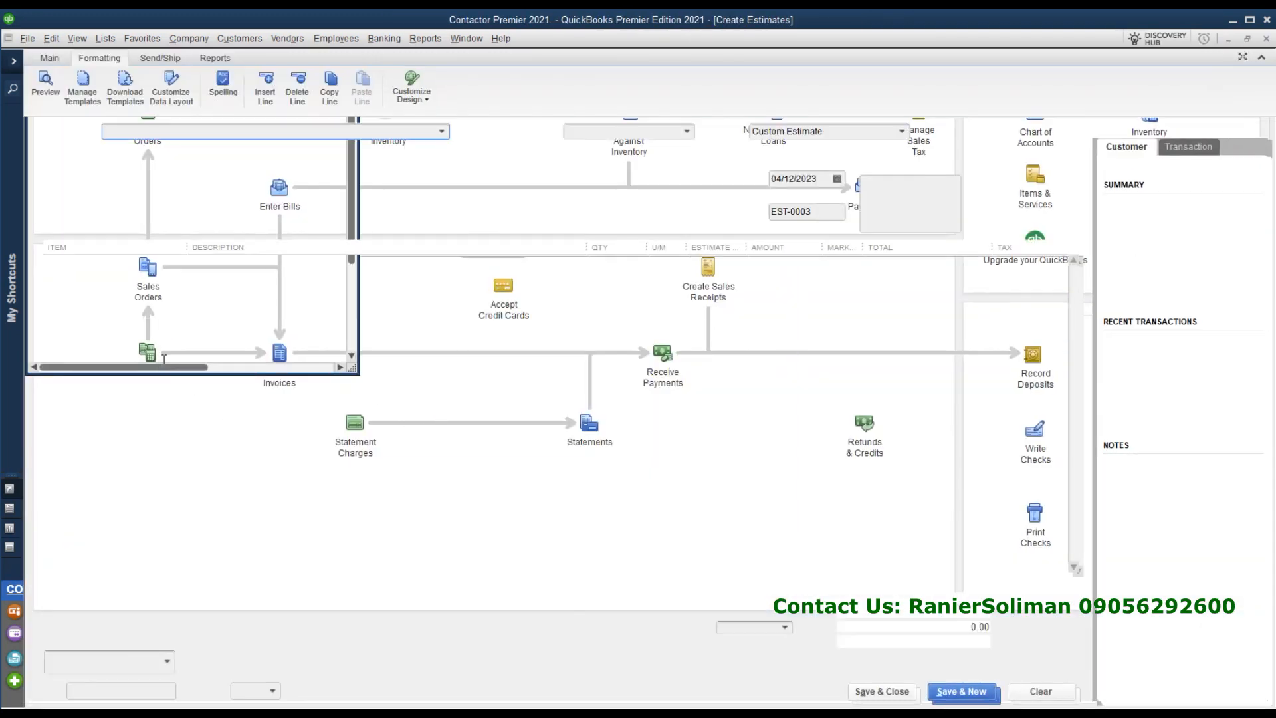
left_click(442, 131)
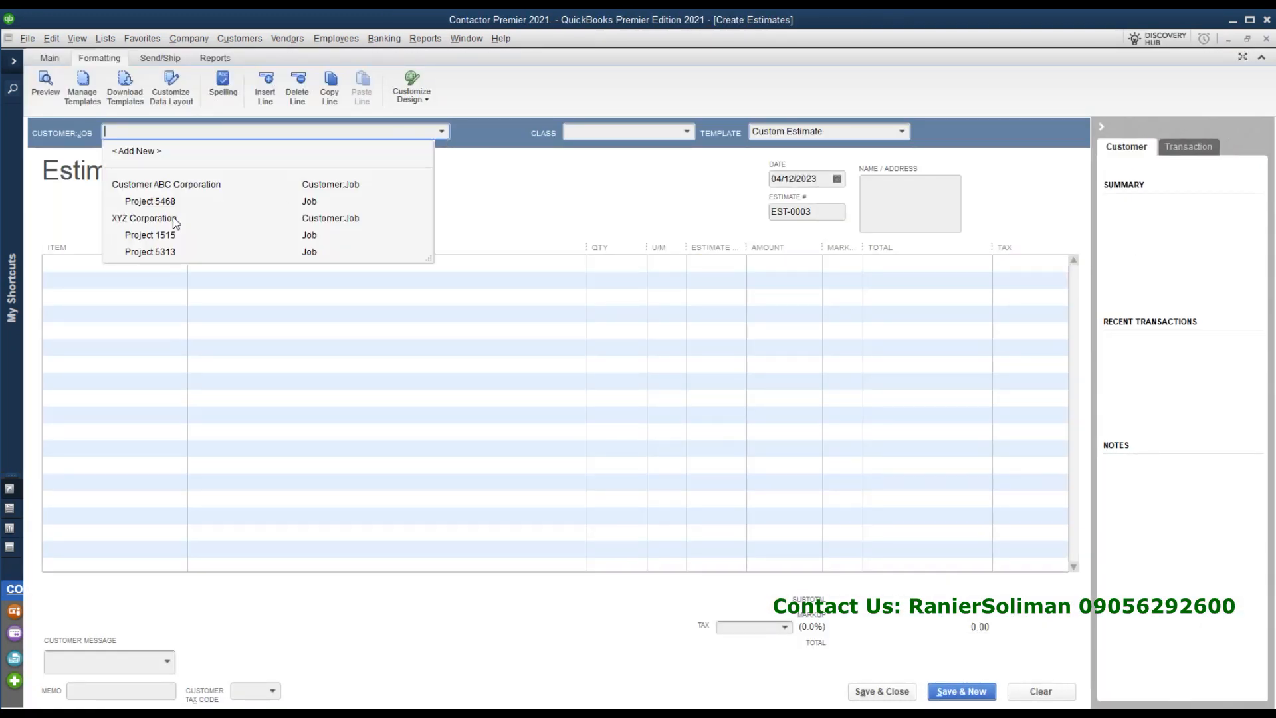
left_click(167, 254)
- Add the Construction Services Project group to the estimate, then widen the item column and narrow the description column
left_click(178, 263)
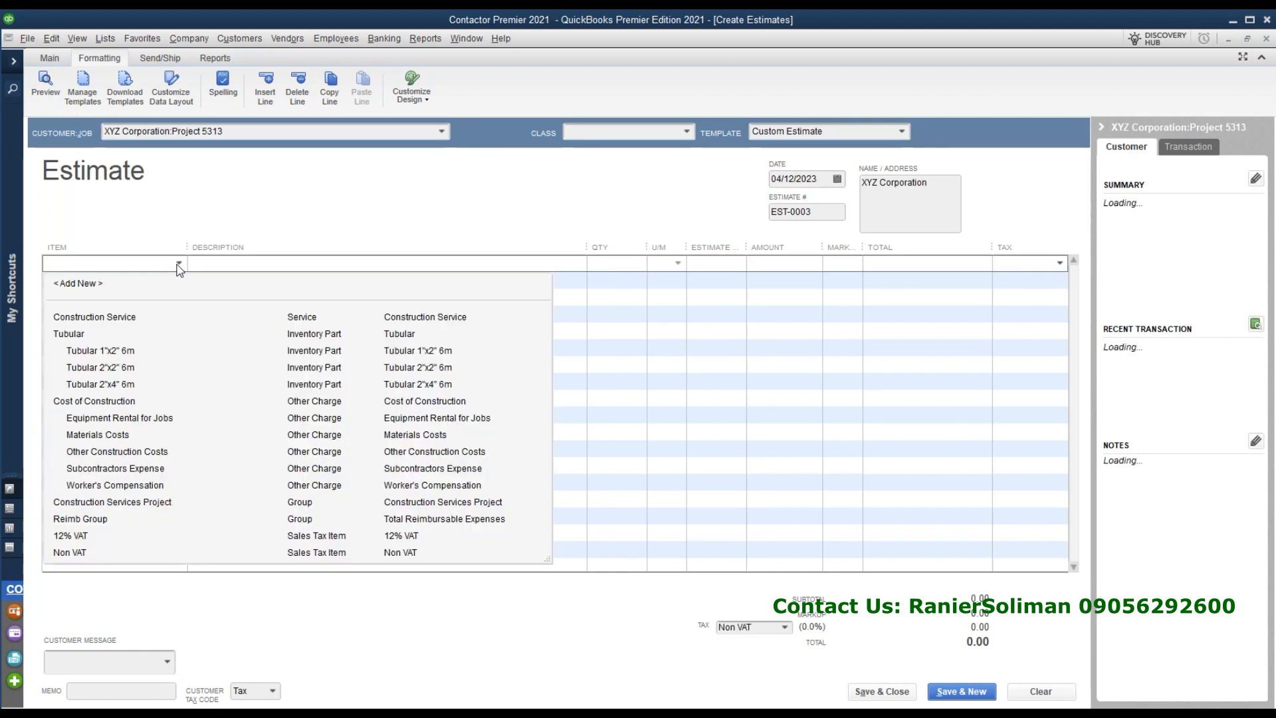
left_click(136, 506)
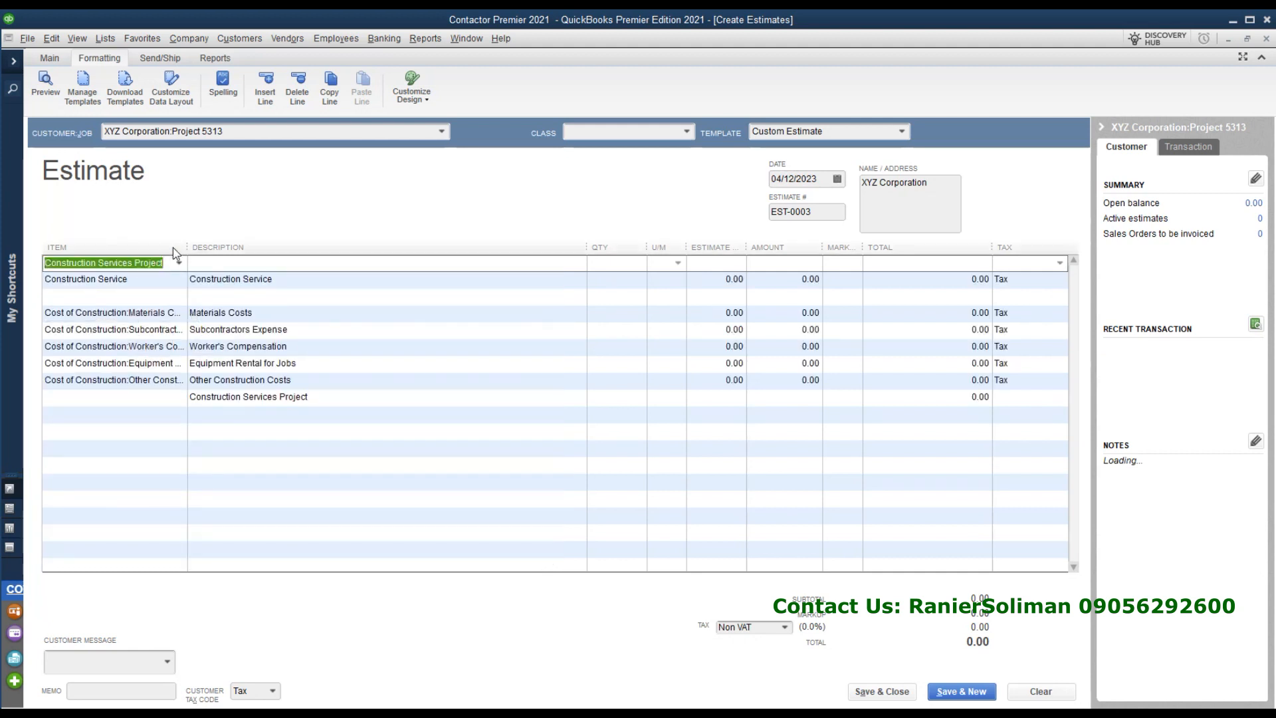
left_click_drag(188, 247, 271, 247)
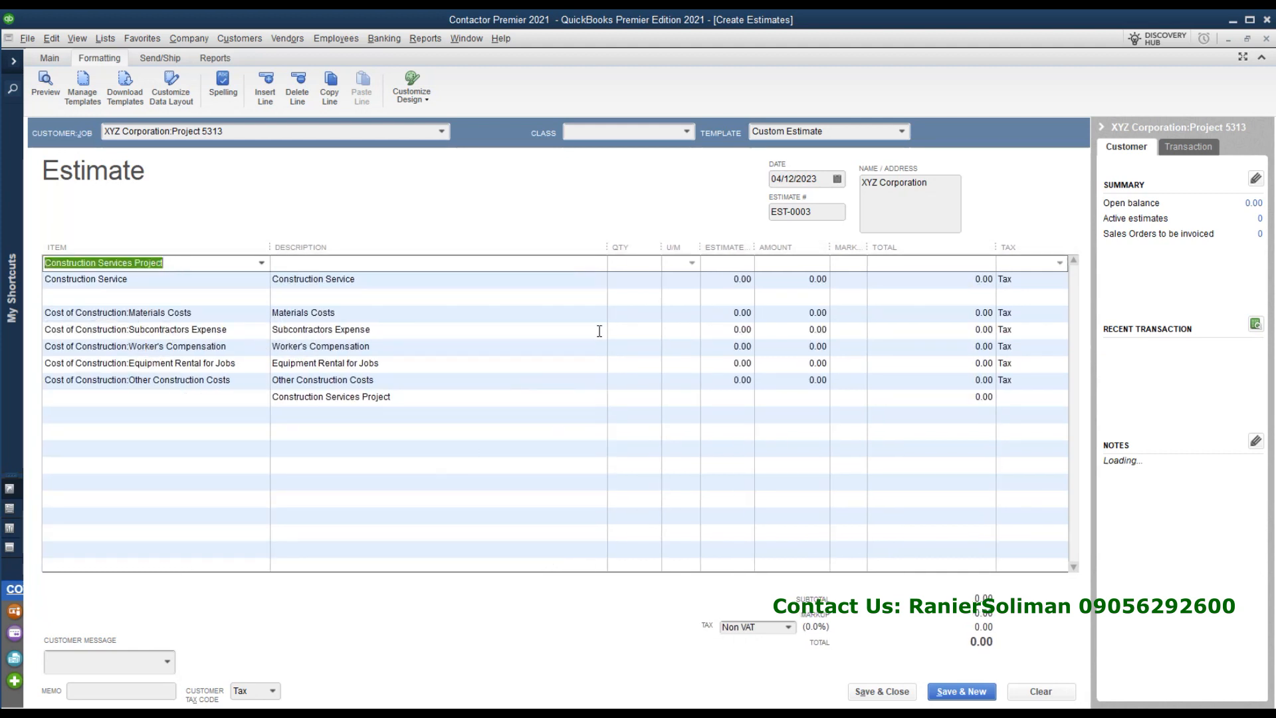
left_click_drag(606, 248, 444, 247)
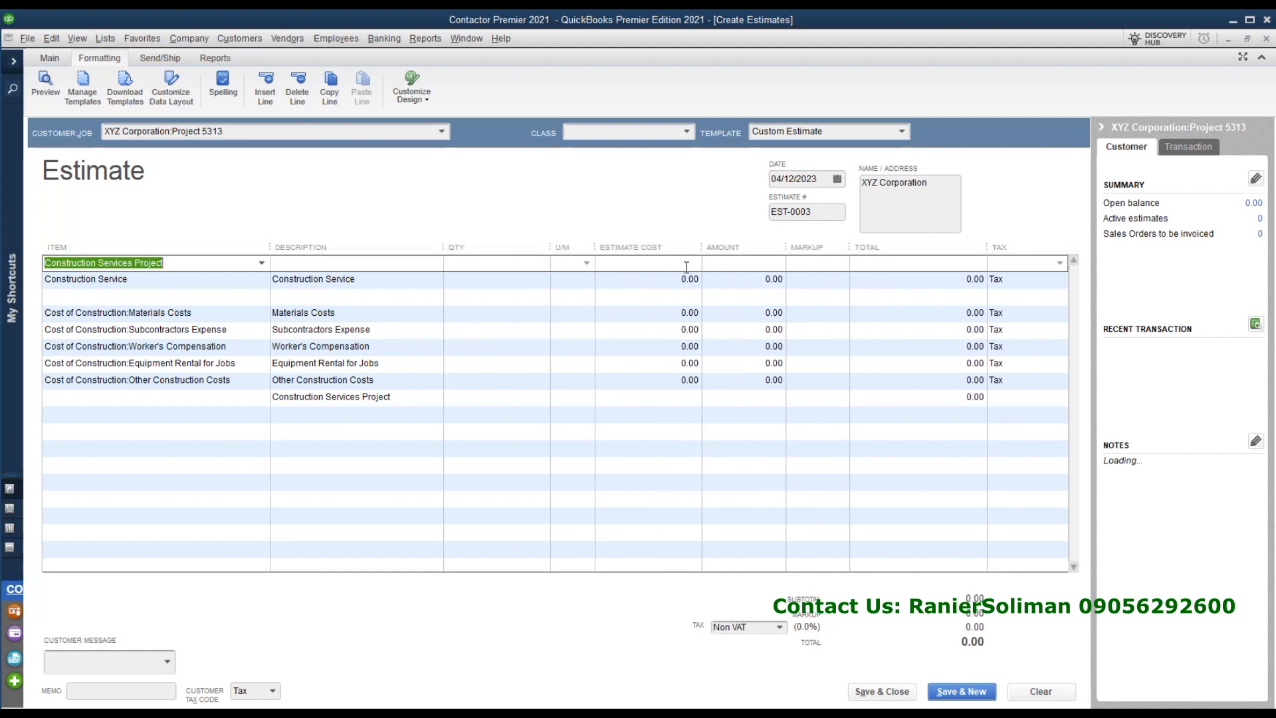
- Examine the estimate cost fields of the five Cost of Construction lines, from Materials Costs to Other Construction Costs
left_click(665, 317)
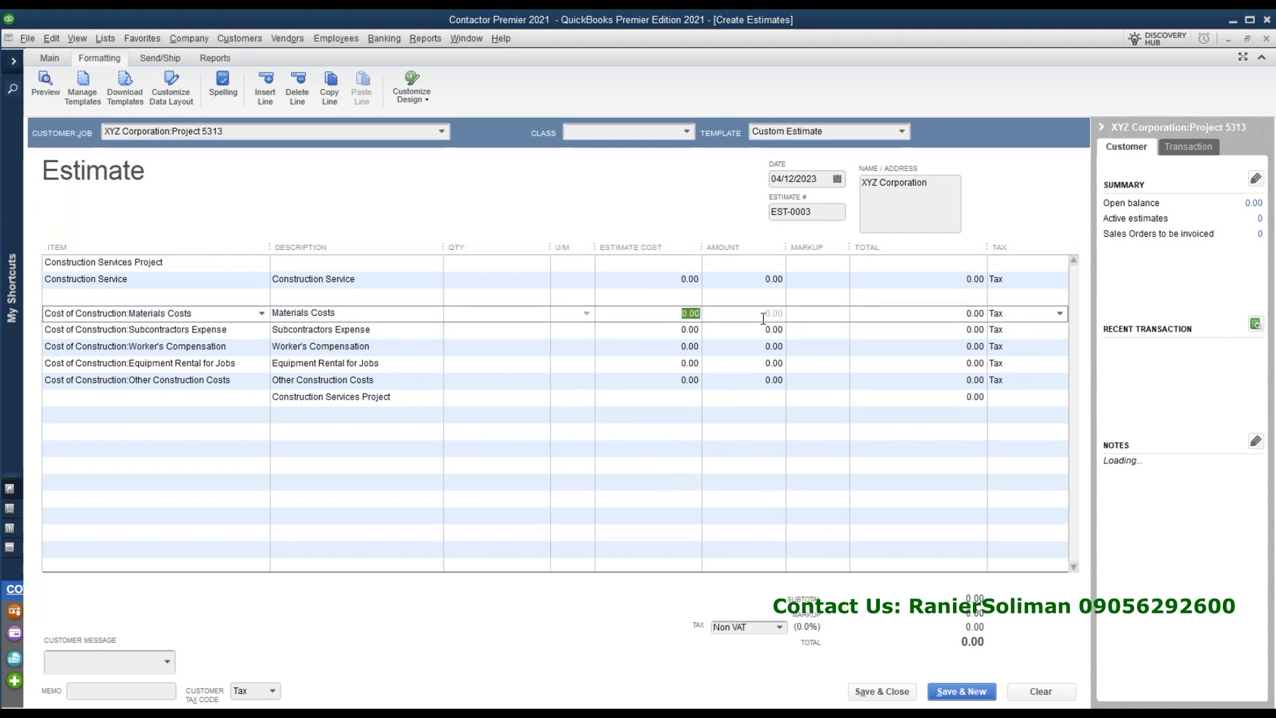
left_click(649, 334)
left_click(665, 347)
left_click(676, 367)
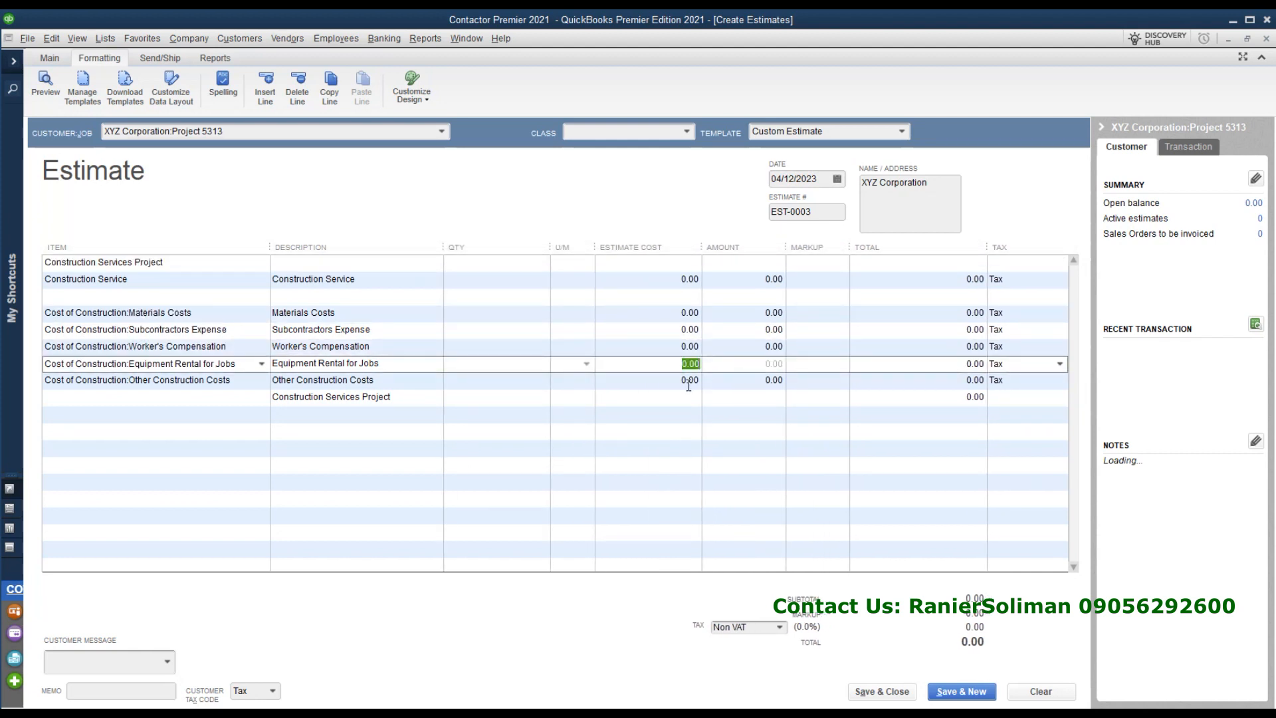
left_click(688, 383)
left_click(665, 316)
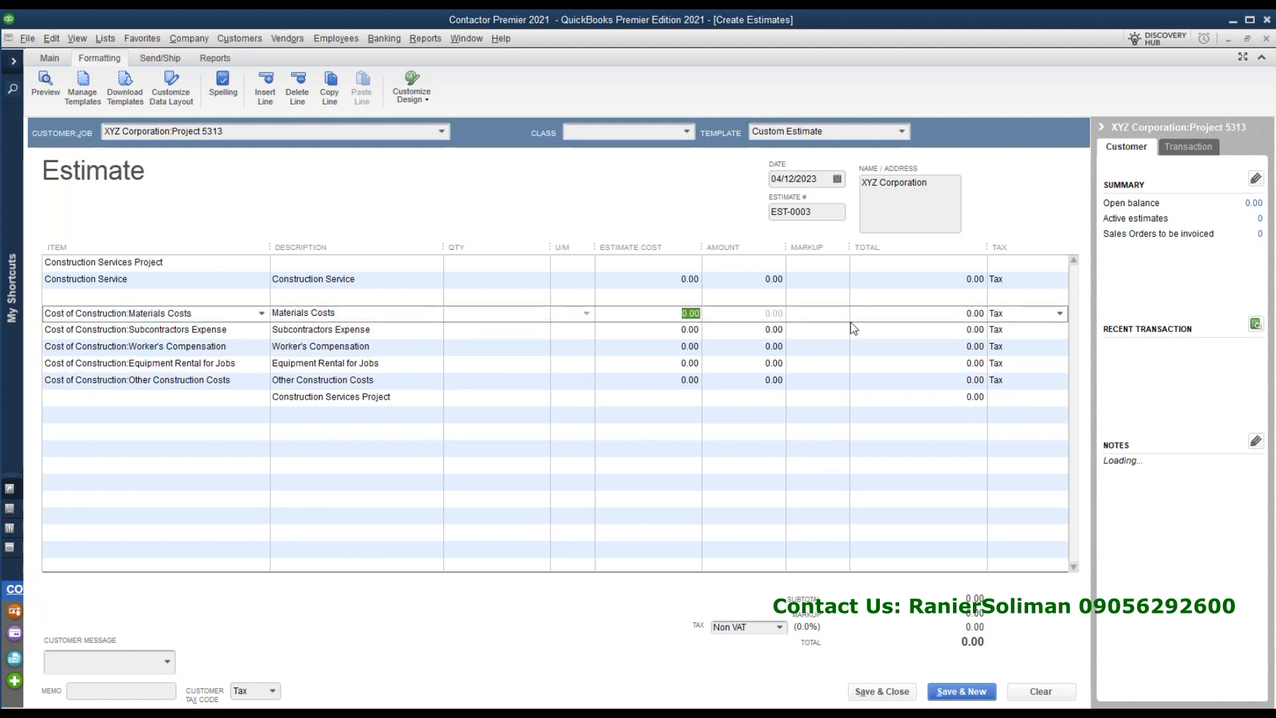
left_click(656, 329)
left_click(662, 348)
left_click(670, 360)
left_click(690, 381)
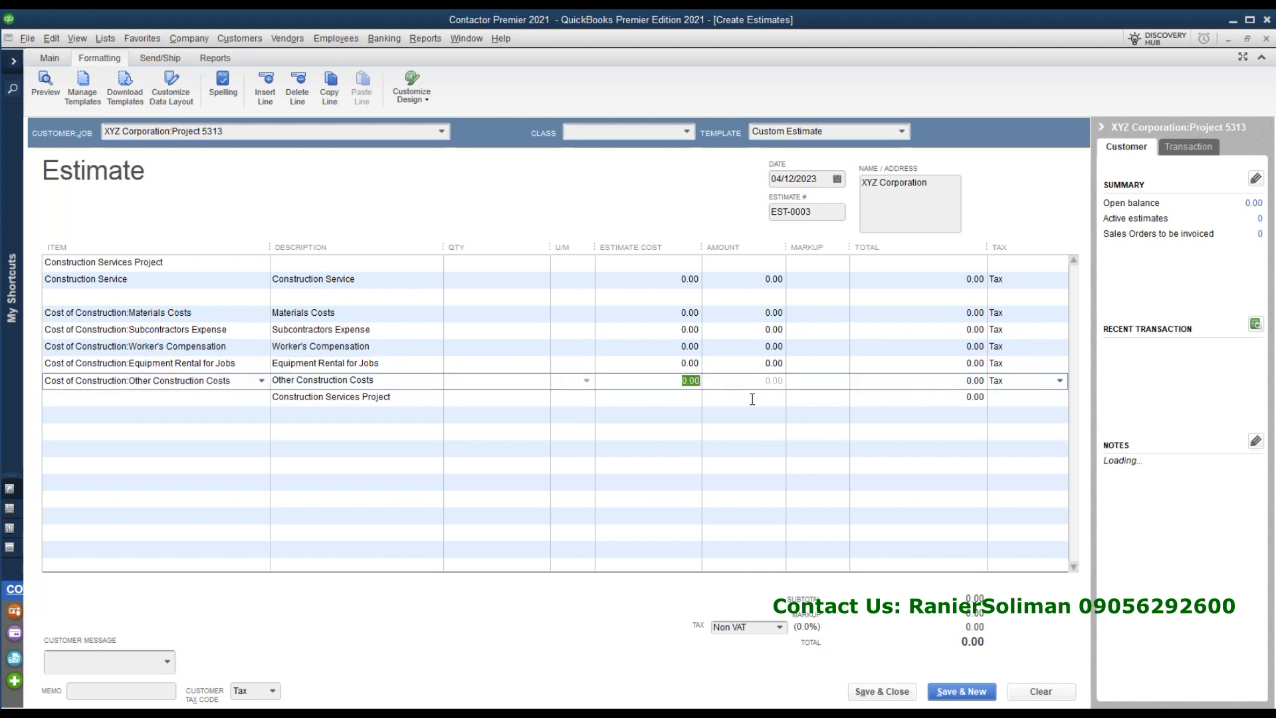